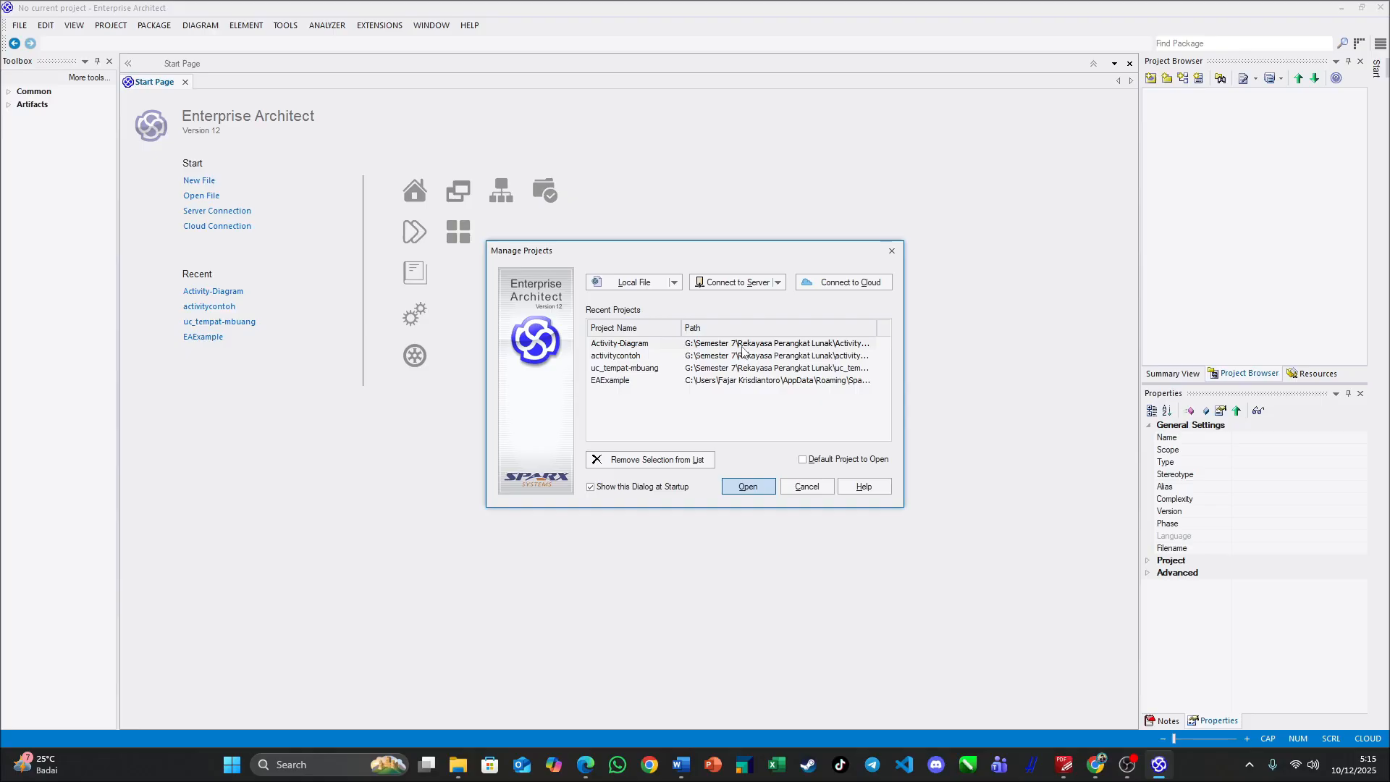
Open the recent project Activity-Diagram and expand its Model root and TempatMbuang package in the project tree.
left_click(741, 346)
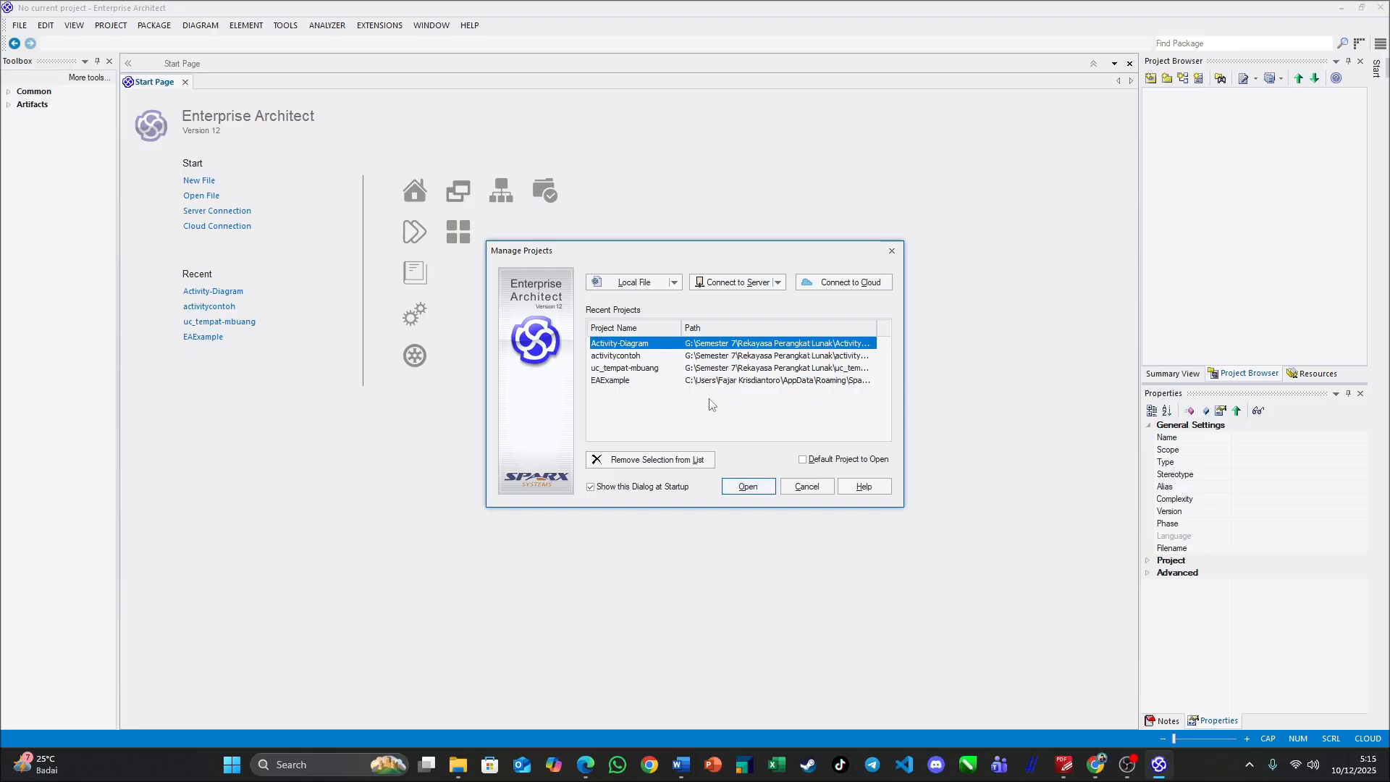
left_click(747, 485)
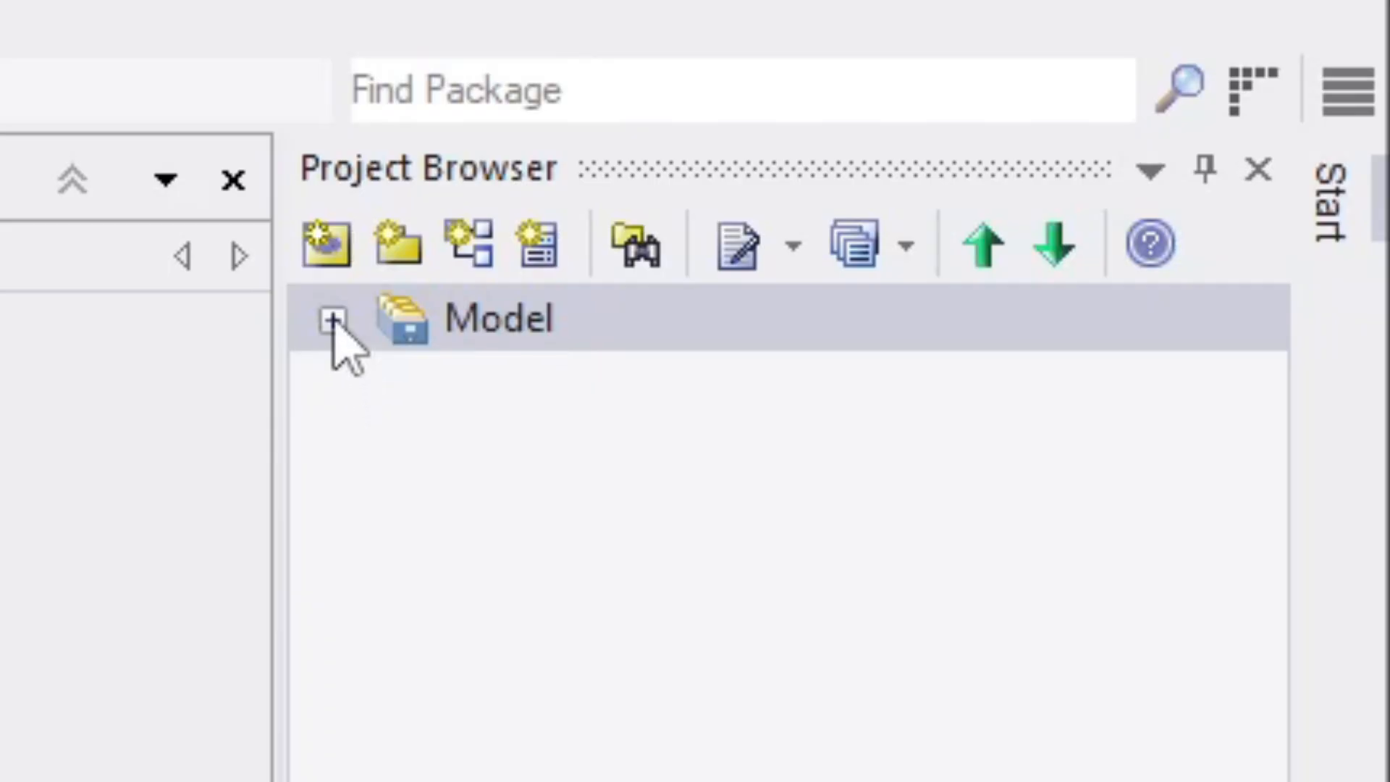
left_click(333, 322)
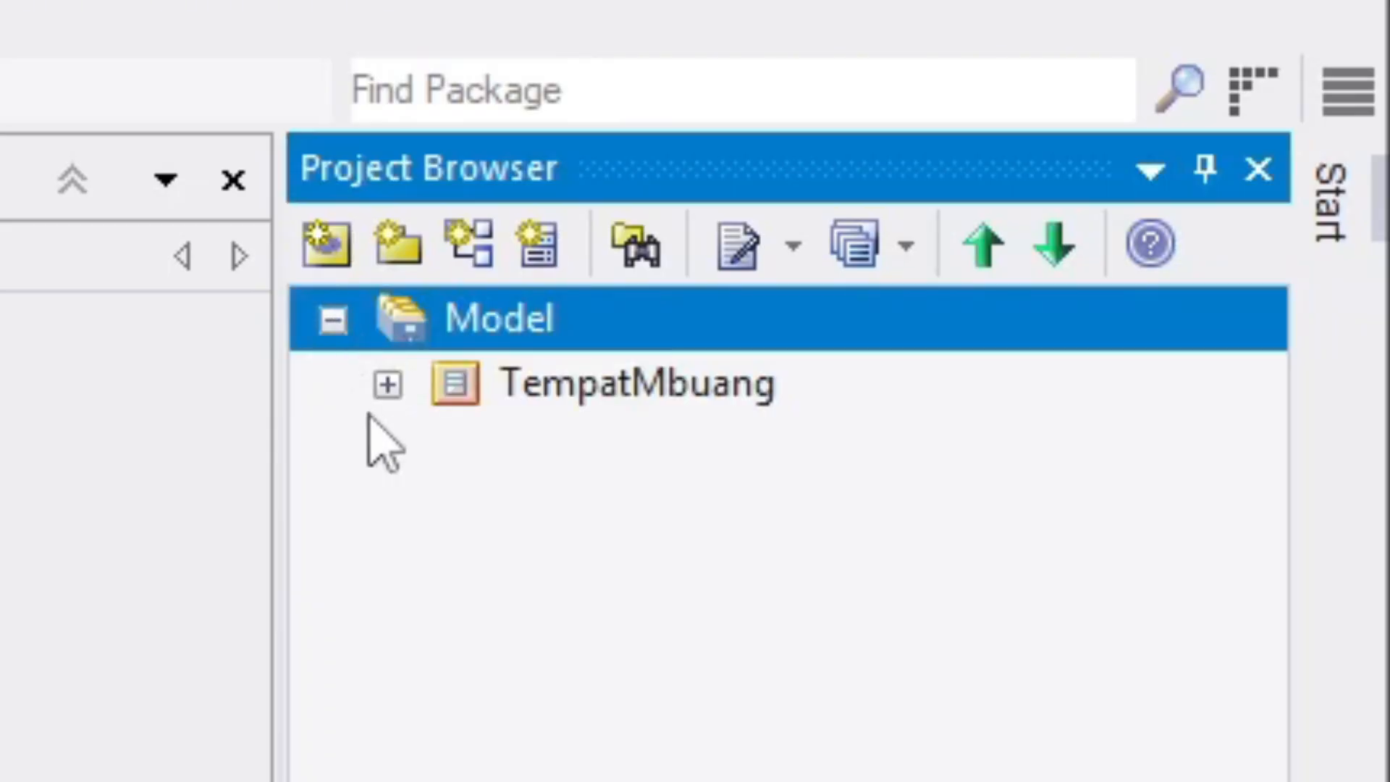
left_click(388, 391)
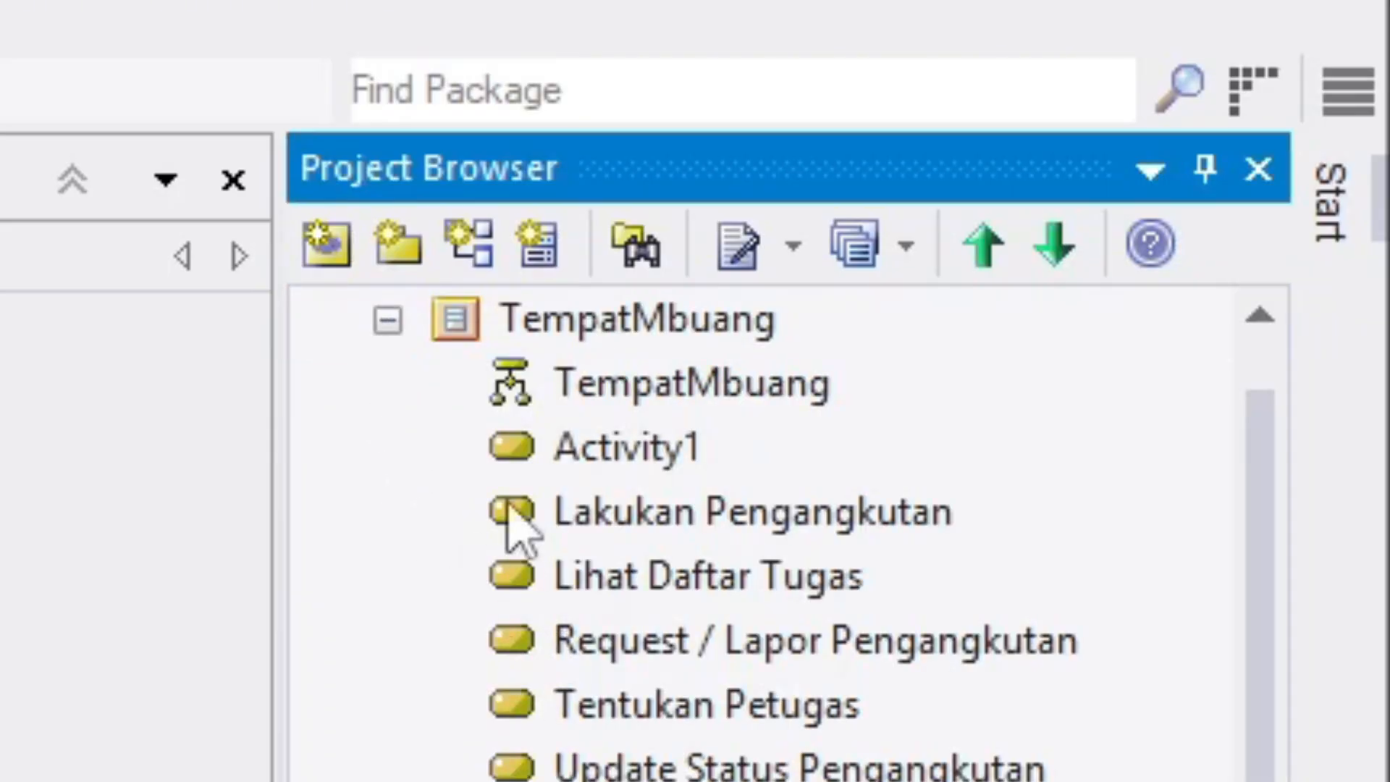
scroll(449, 449, "up", 1)
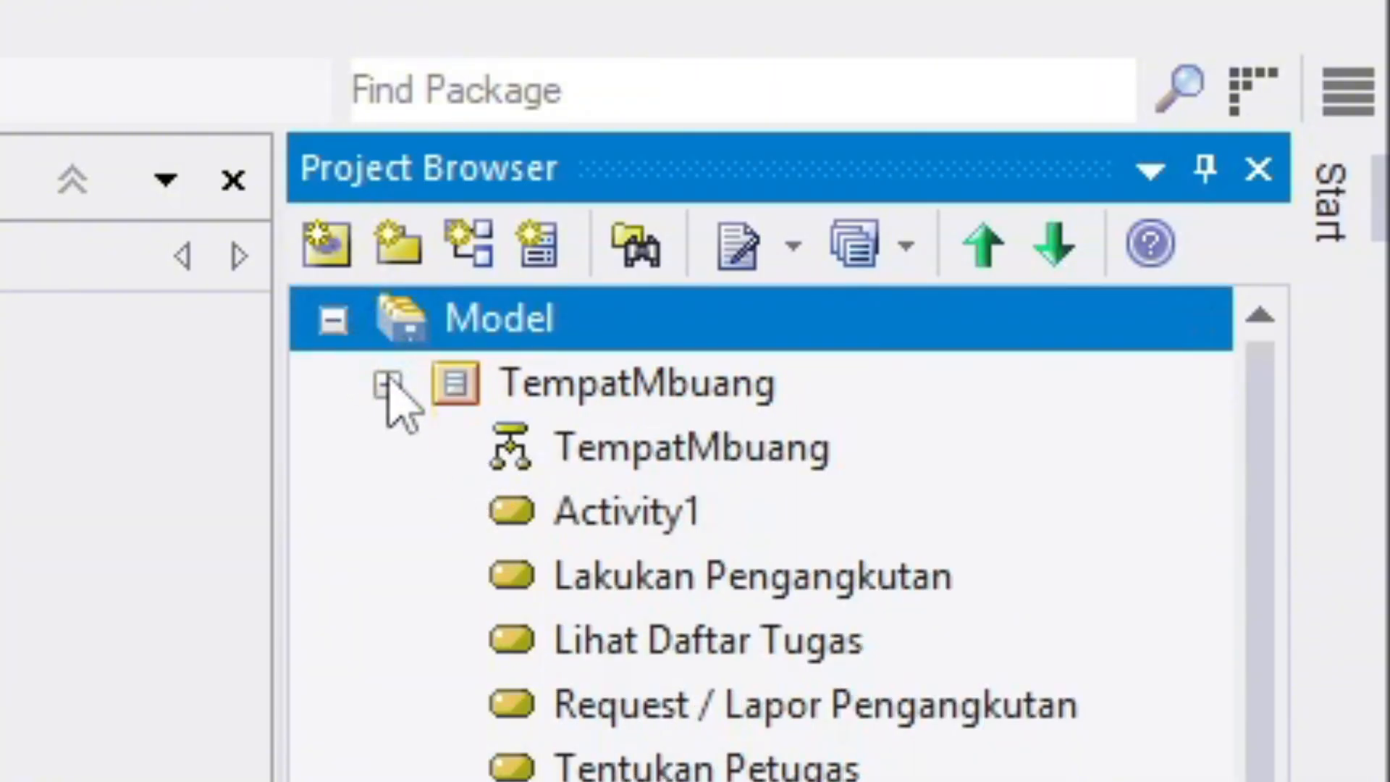
Open the TempatMbuang activity diagram contained in the TempatMbuang package.
left_click(386, 385)
left_click(333, 320)
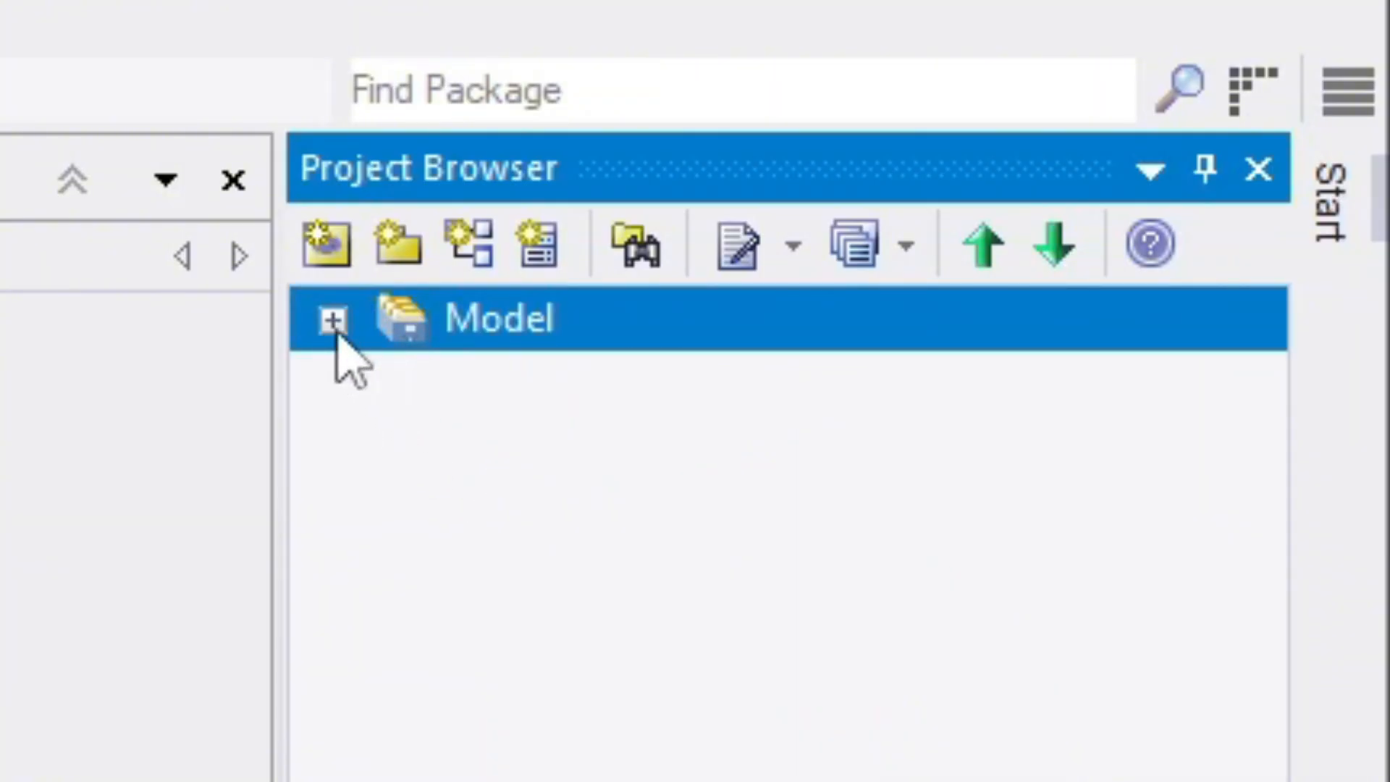
left_click(333, 320)
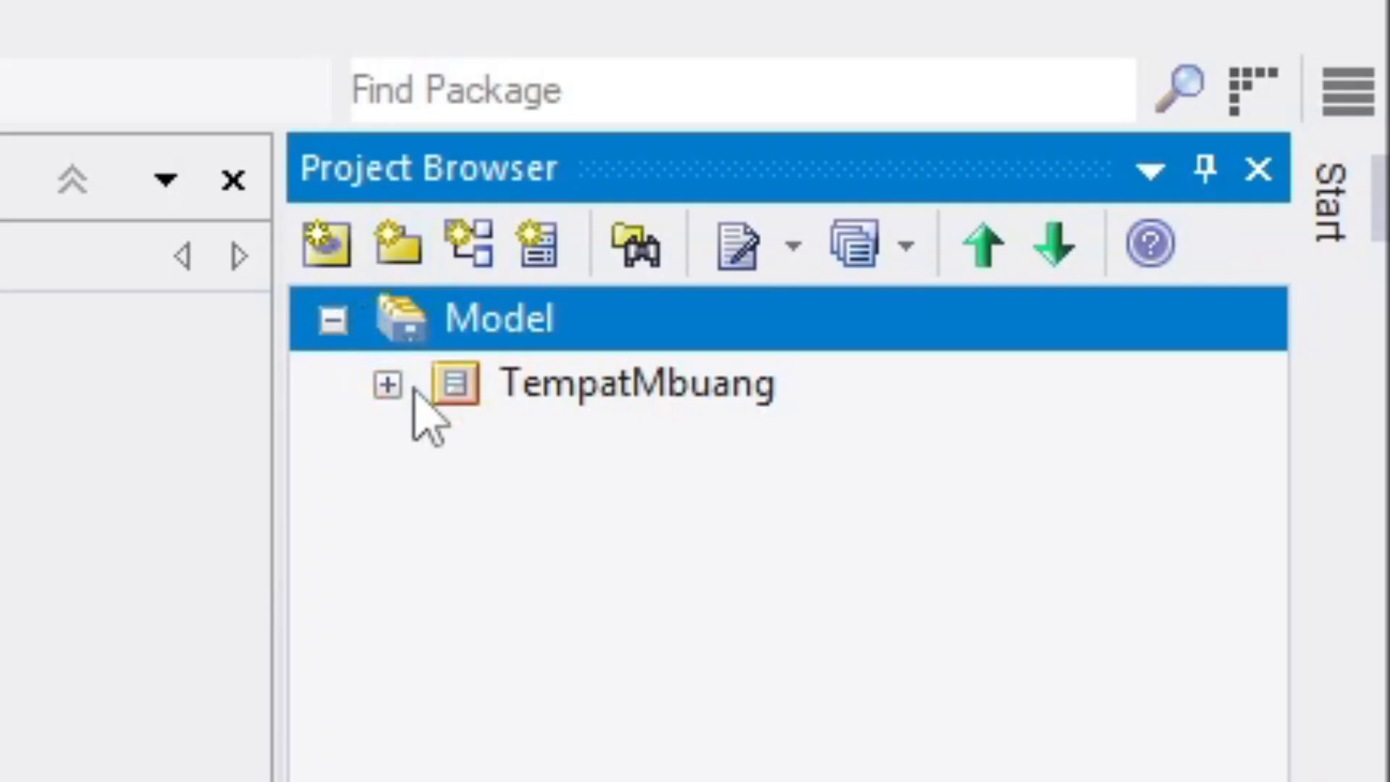
left_click(386, 385)
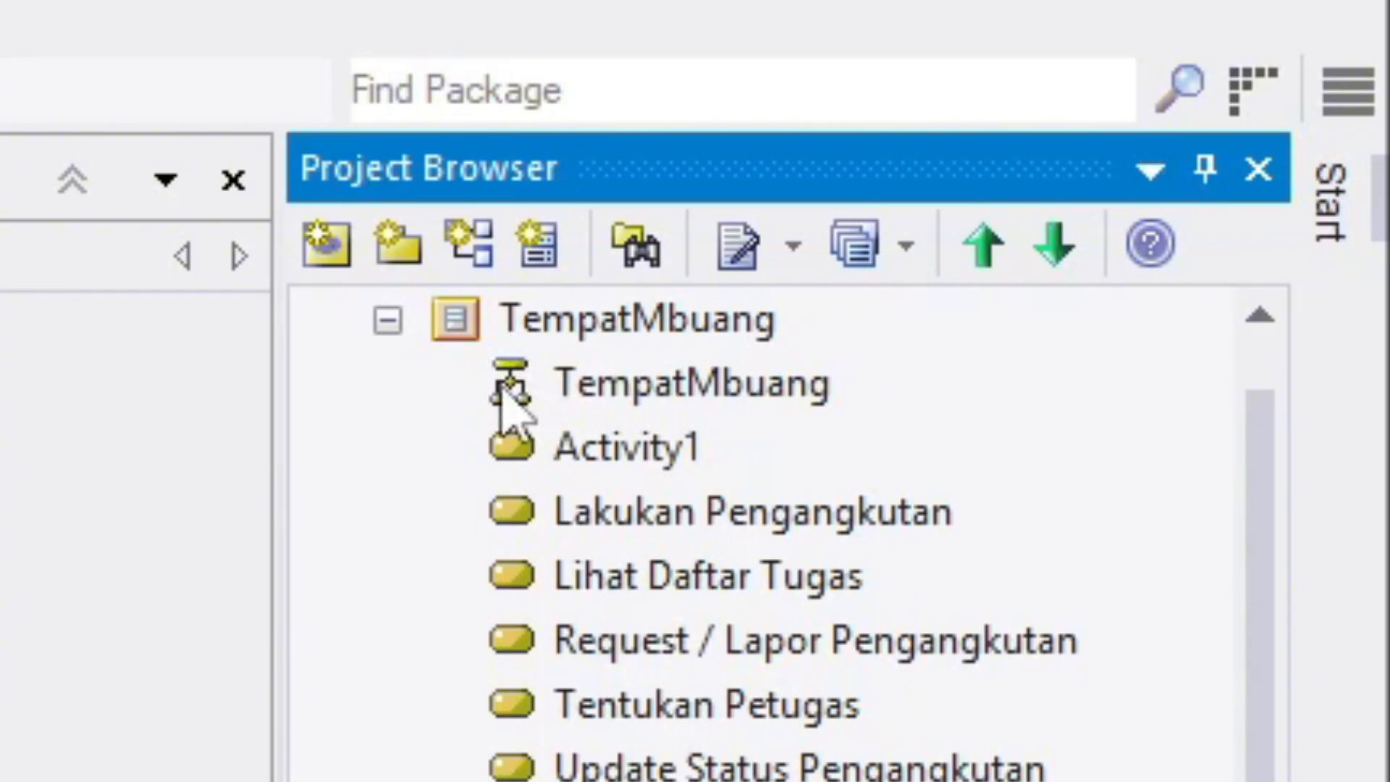
left_click(524, 394)
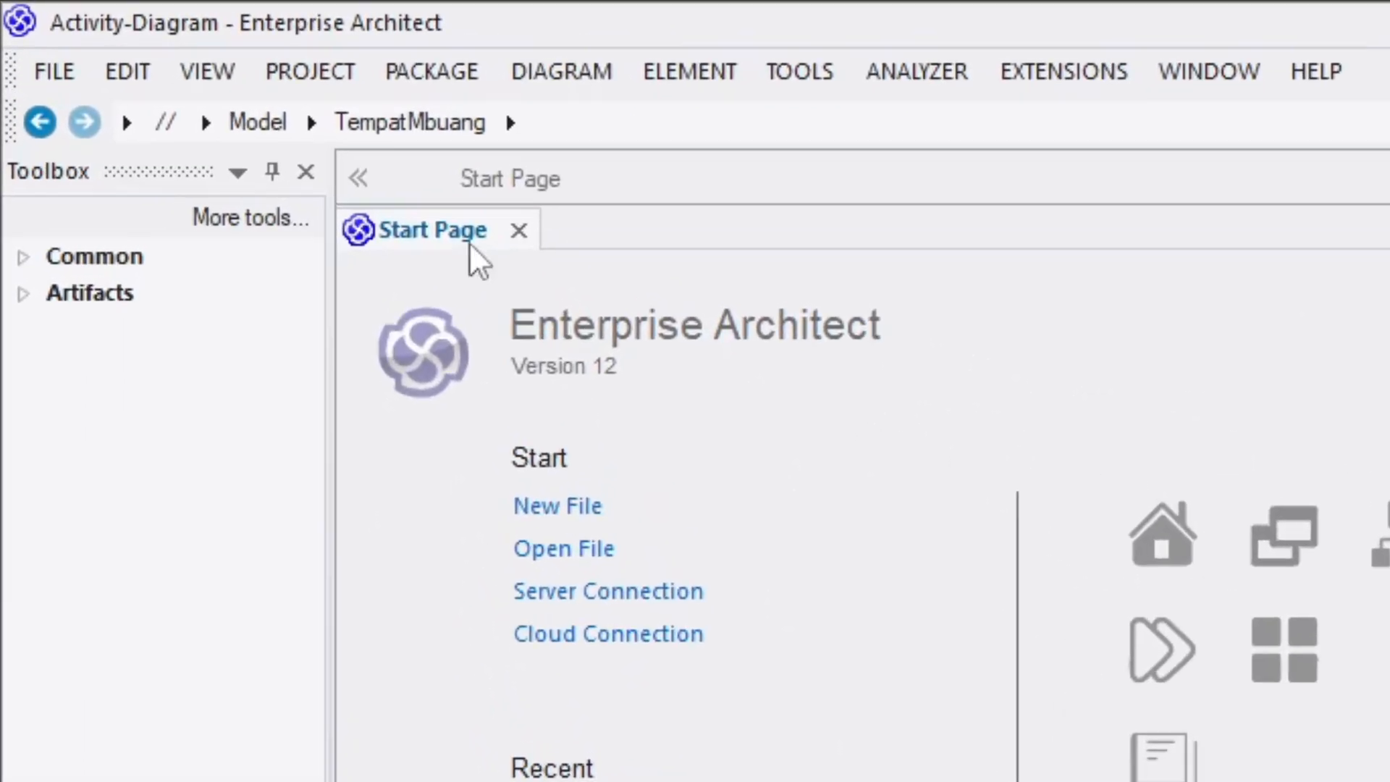
left_click(553, 135)
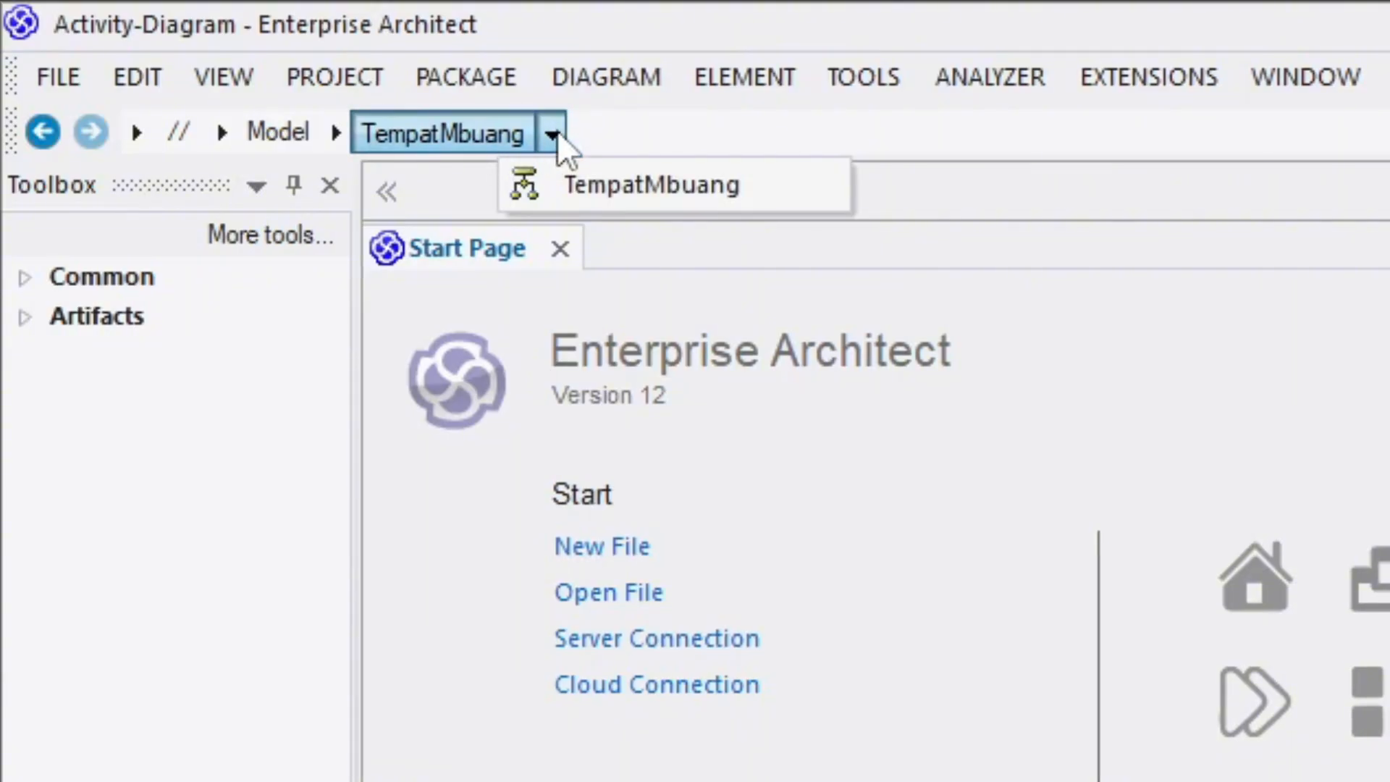
left_click(570, 188)
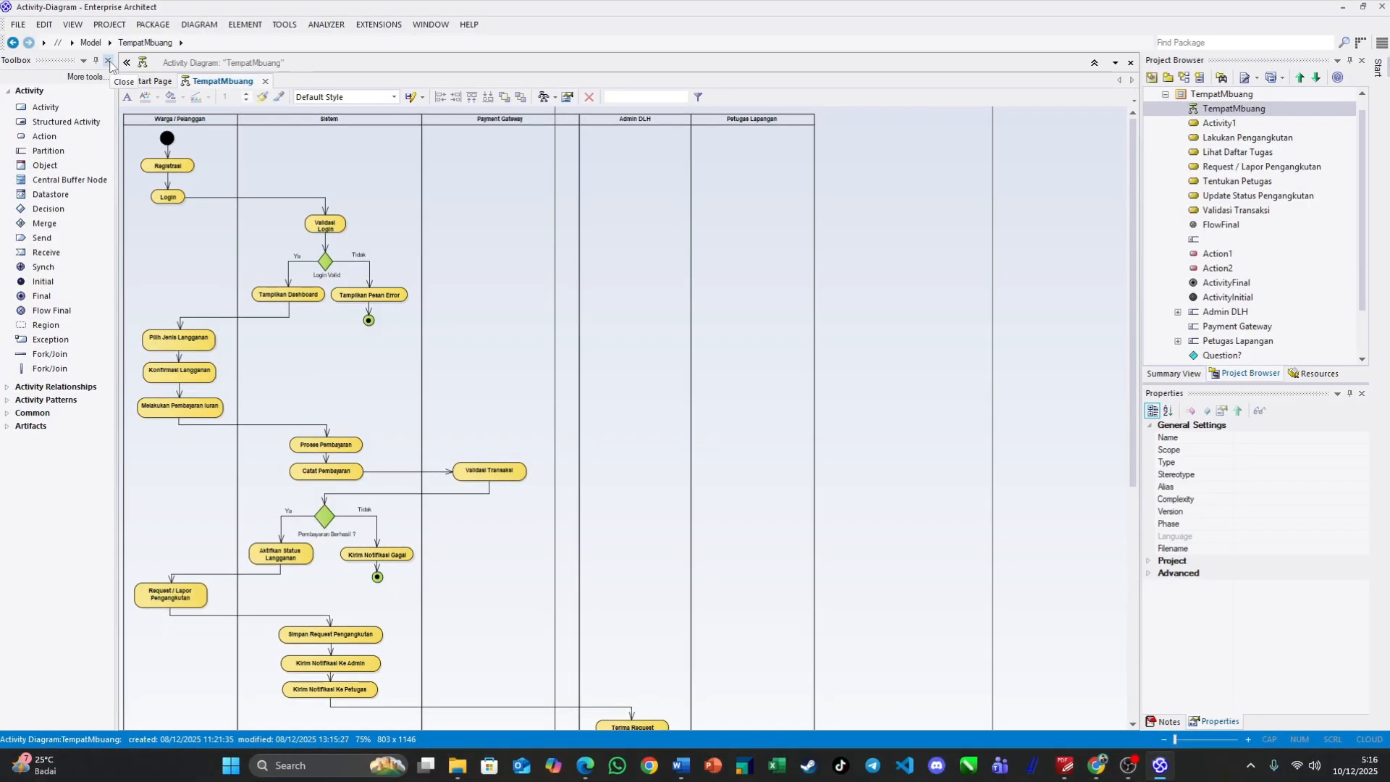
Close the TempatMbuang diagram, the Start Page and the Toolbox to clear the workspace.
left_click(181, 42)
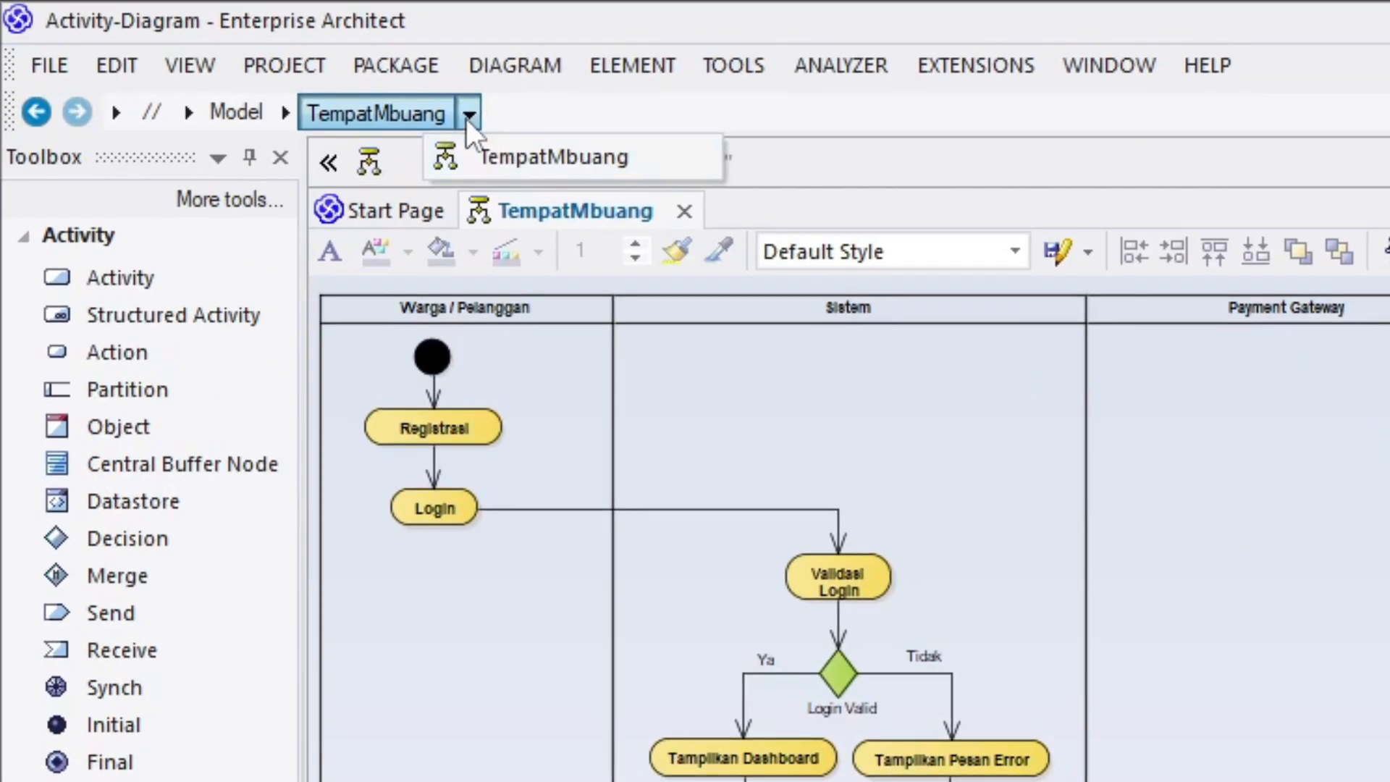
left_click(466, 116)
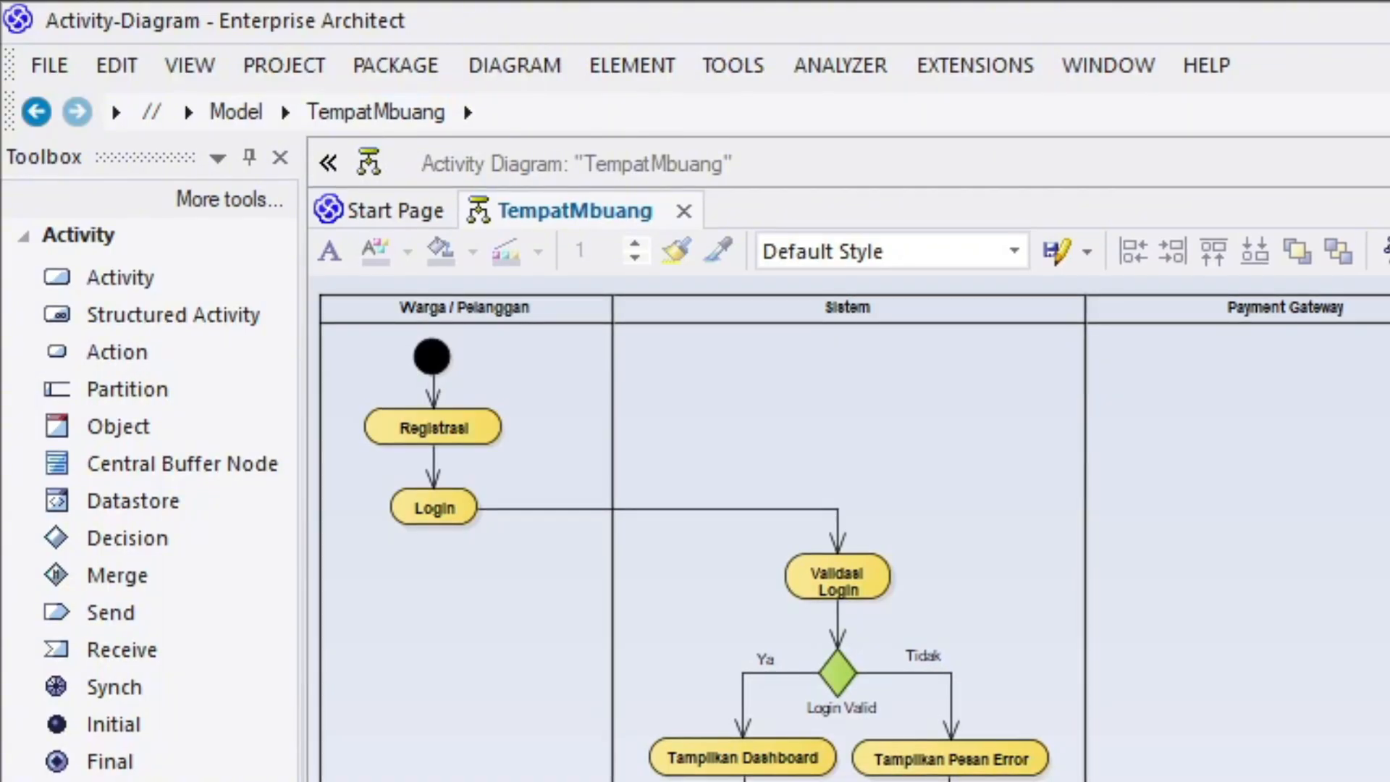
key("alt+Left")
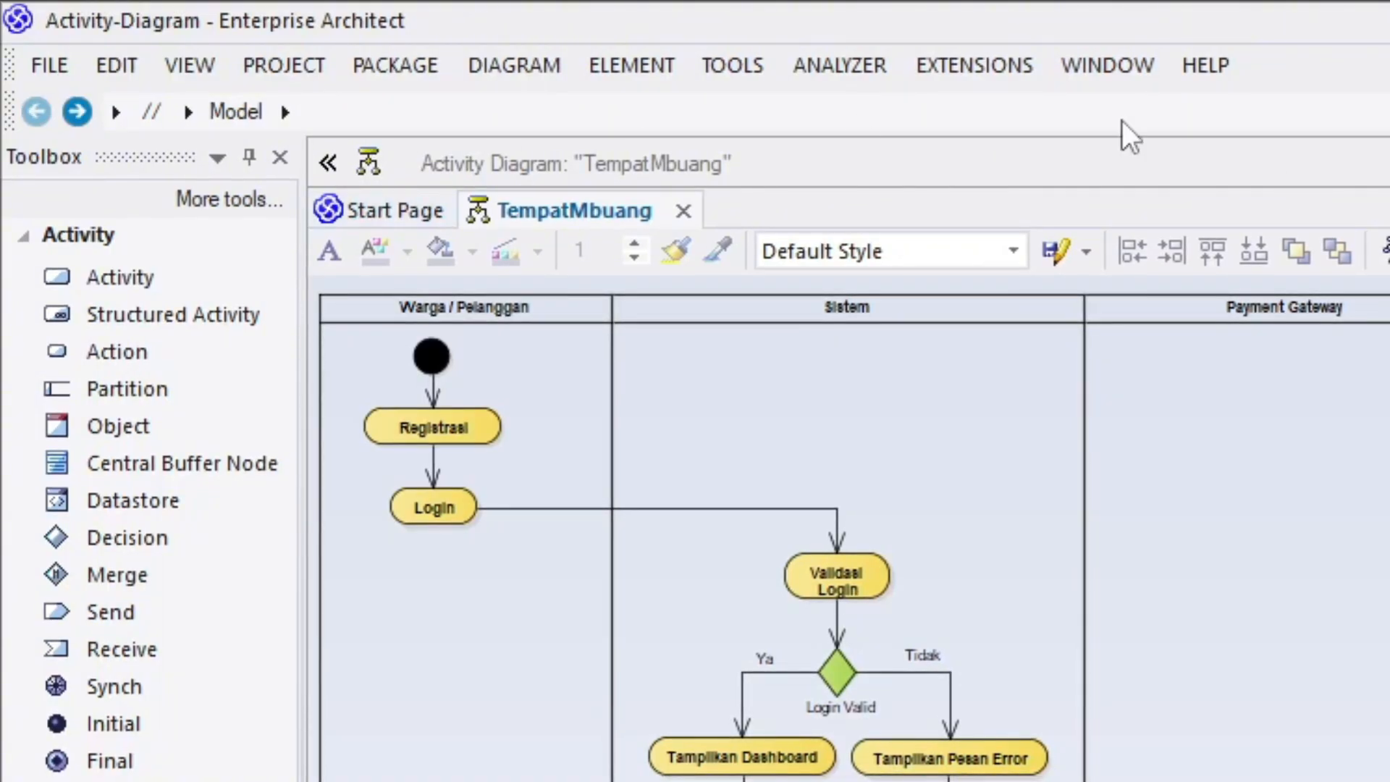
left_click(683, 210)
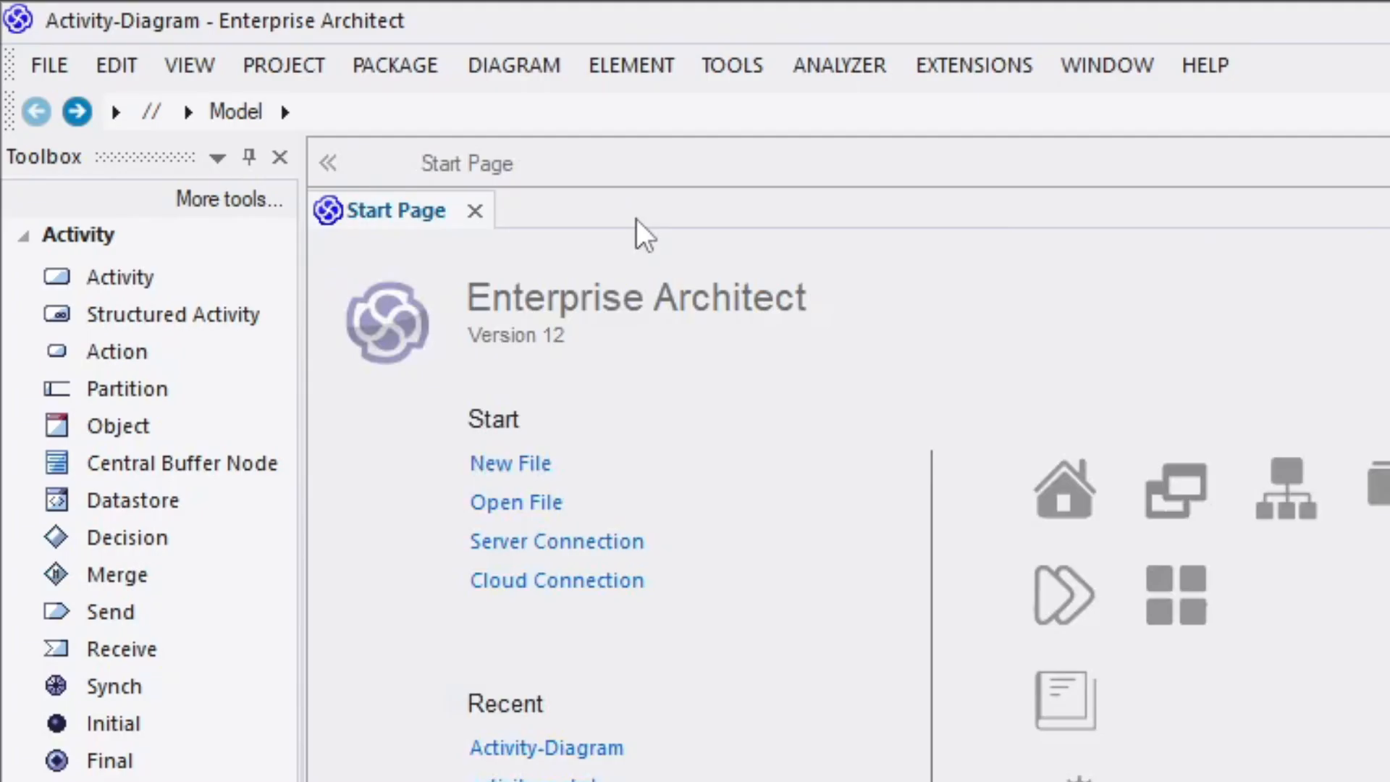
left_click(475, 211)
left_click(279, 157)
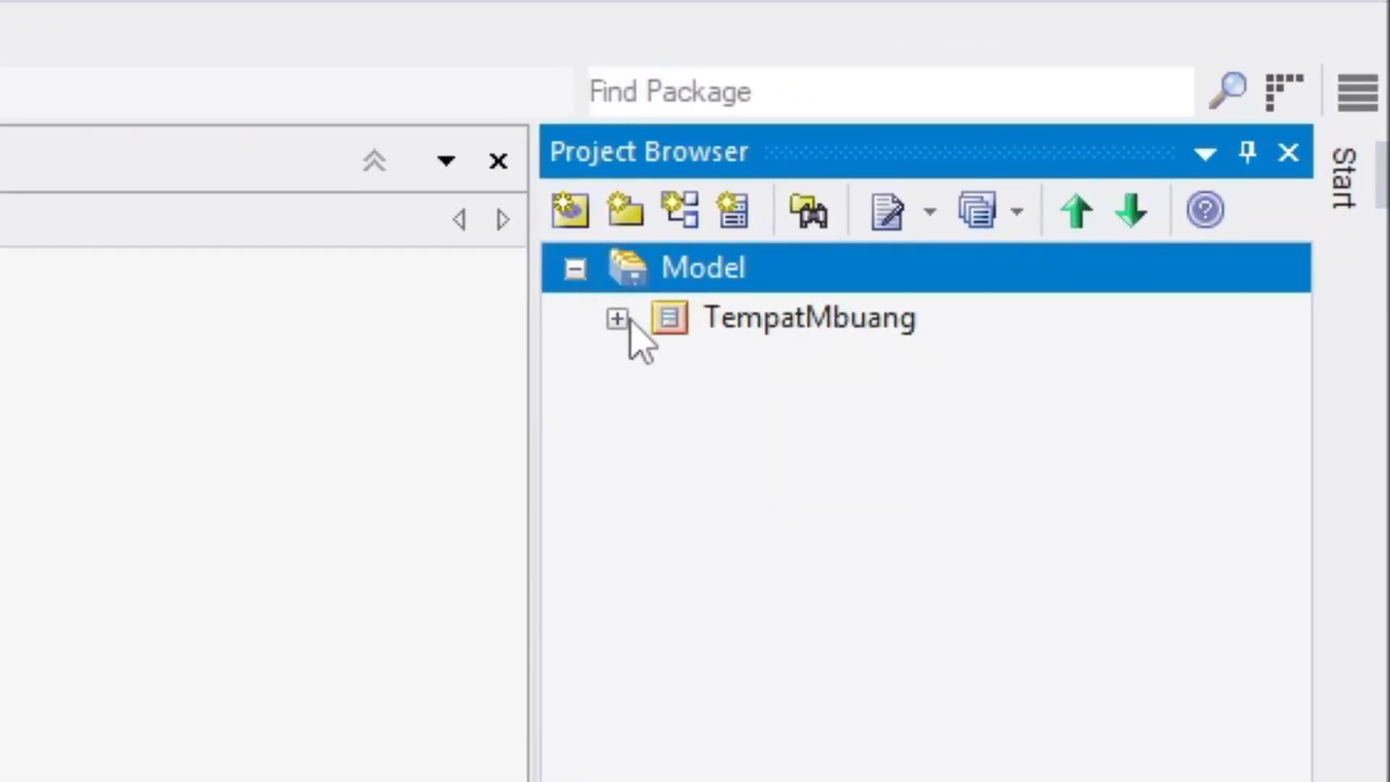
Reopen the TempatMbuang activity diagram from its package and show the diagram toolbox.
left_click(618, 319)
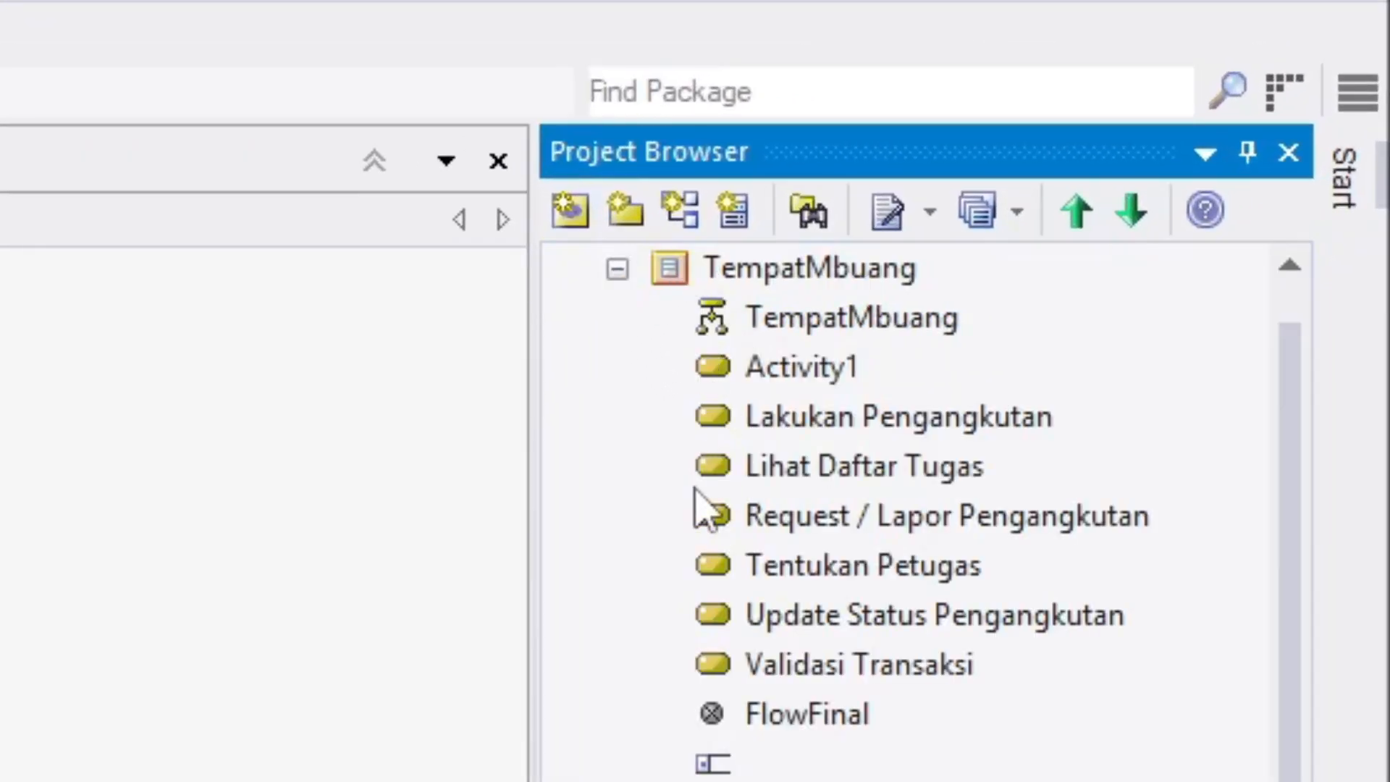
scroll(681, 304, "up", 1)
left_click(713, 367)
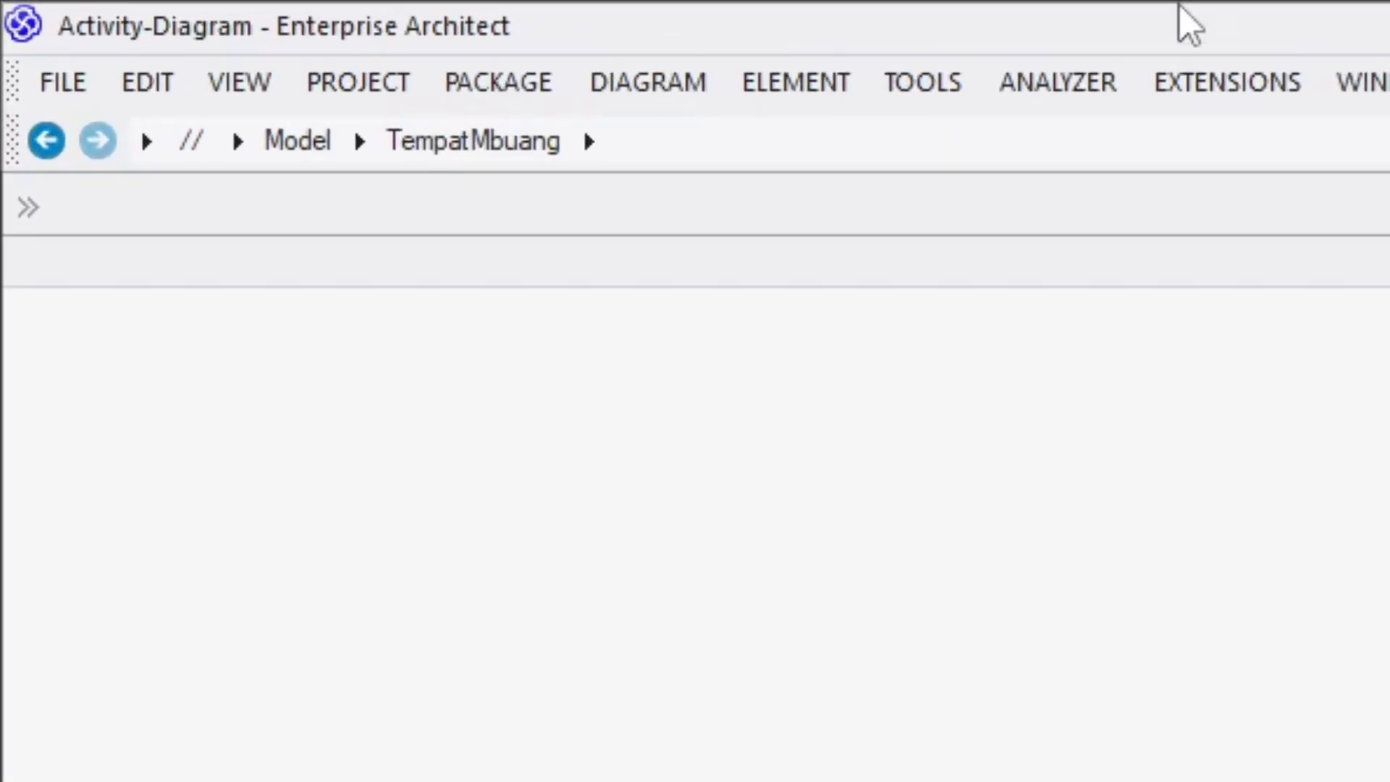
left_click(590, 141)
left_click(619, 200)
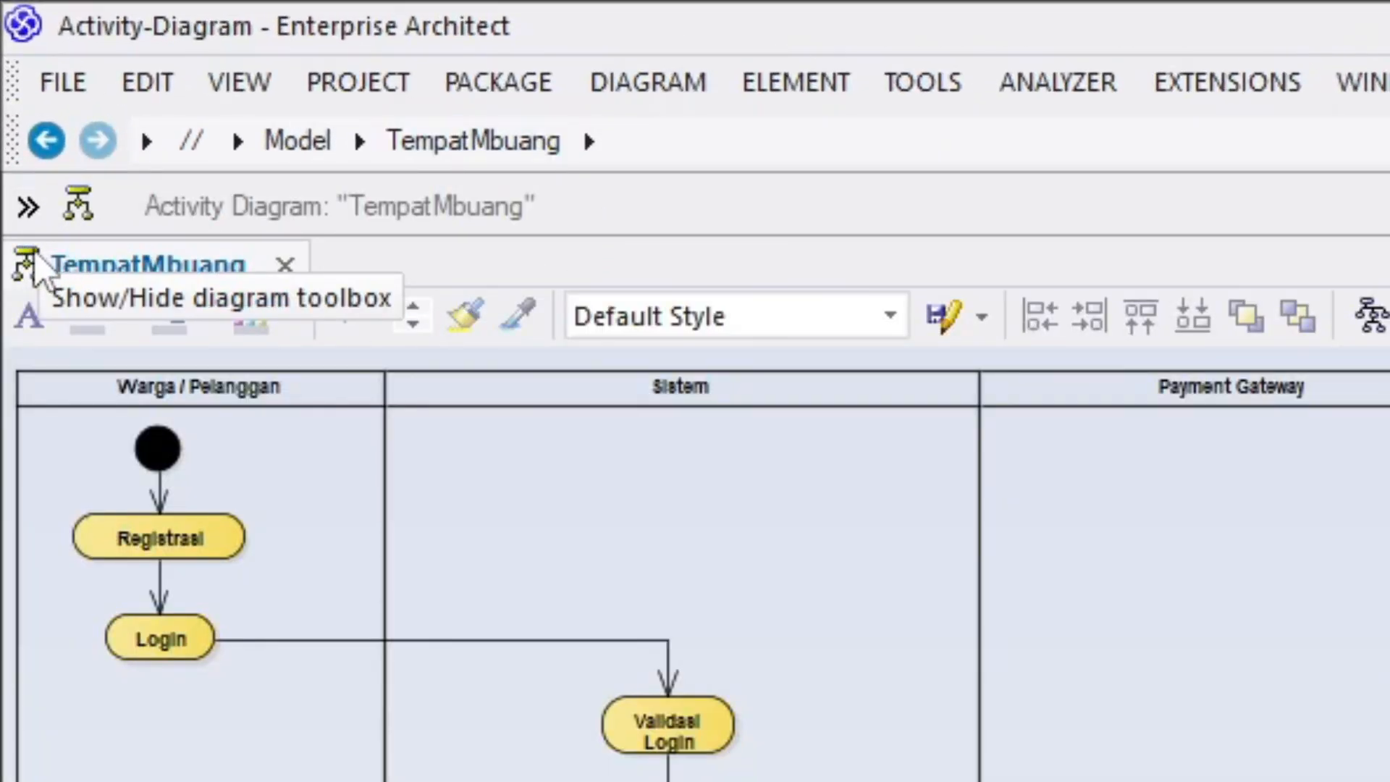
left_click(28, 210)
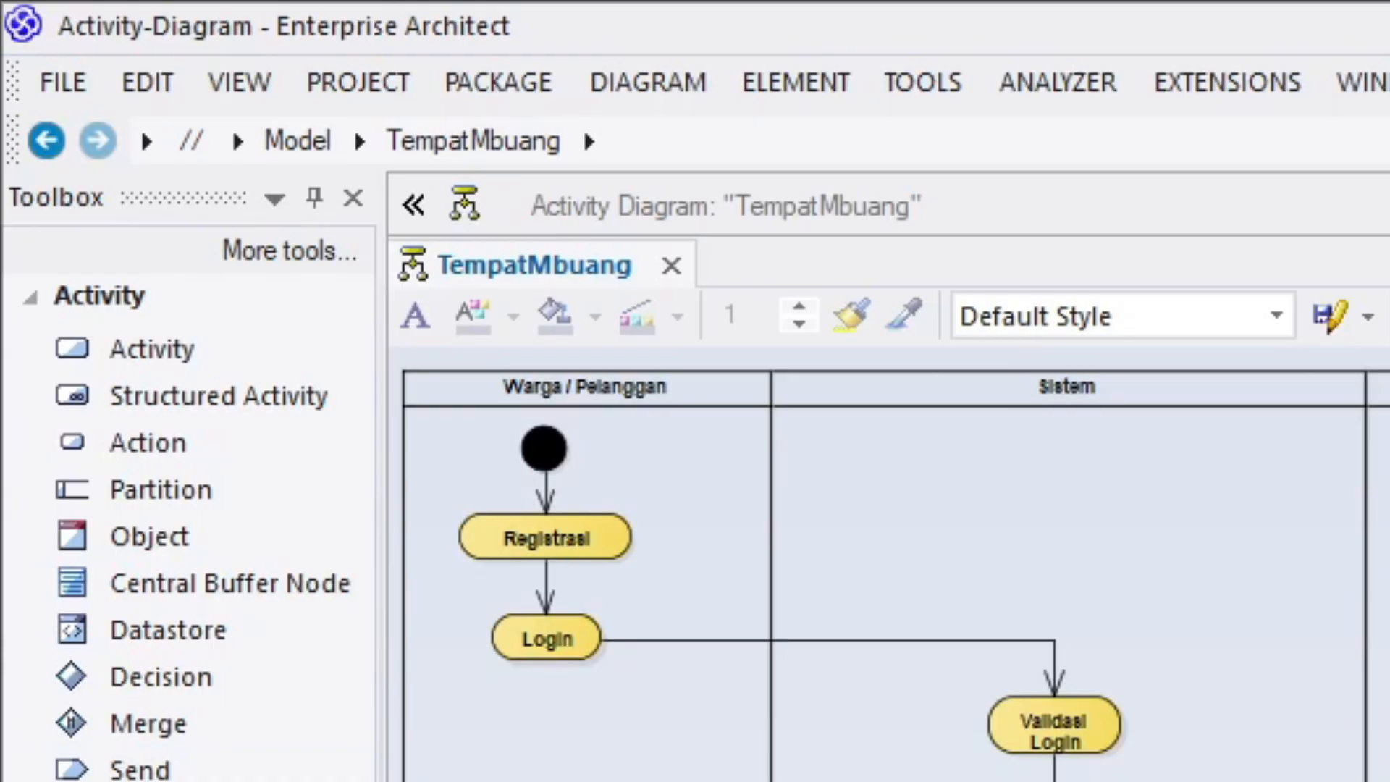
Create a new project file named contohactivitydiagram in the Rekayasa Perangkat Lunak folder, without adding any model patterns.
left_click(79, 82)
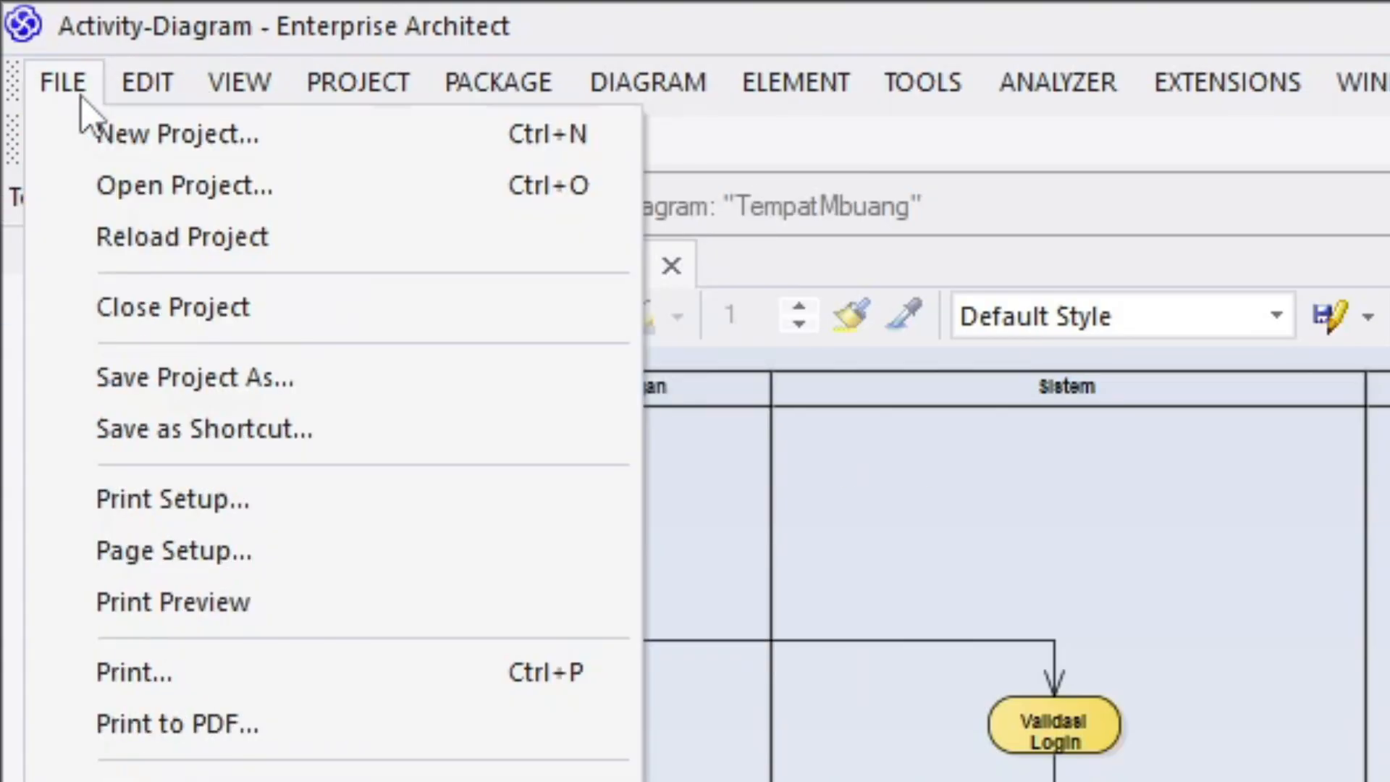
key("Escape")
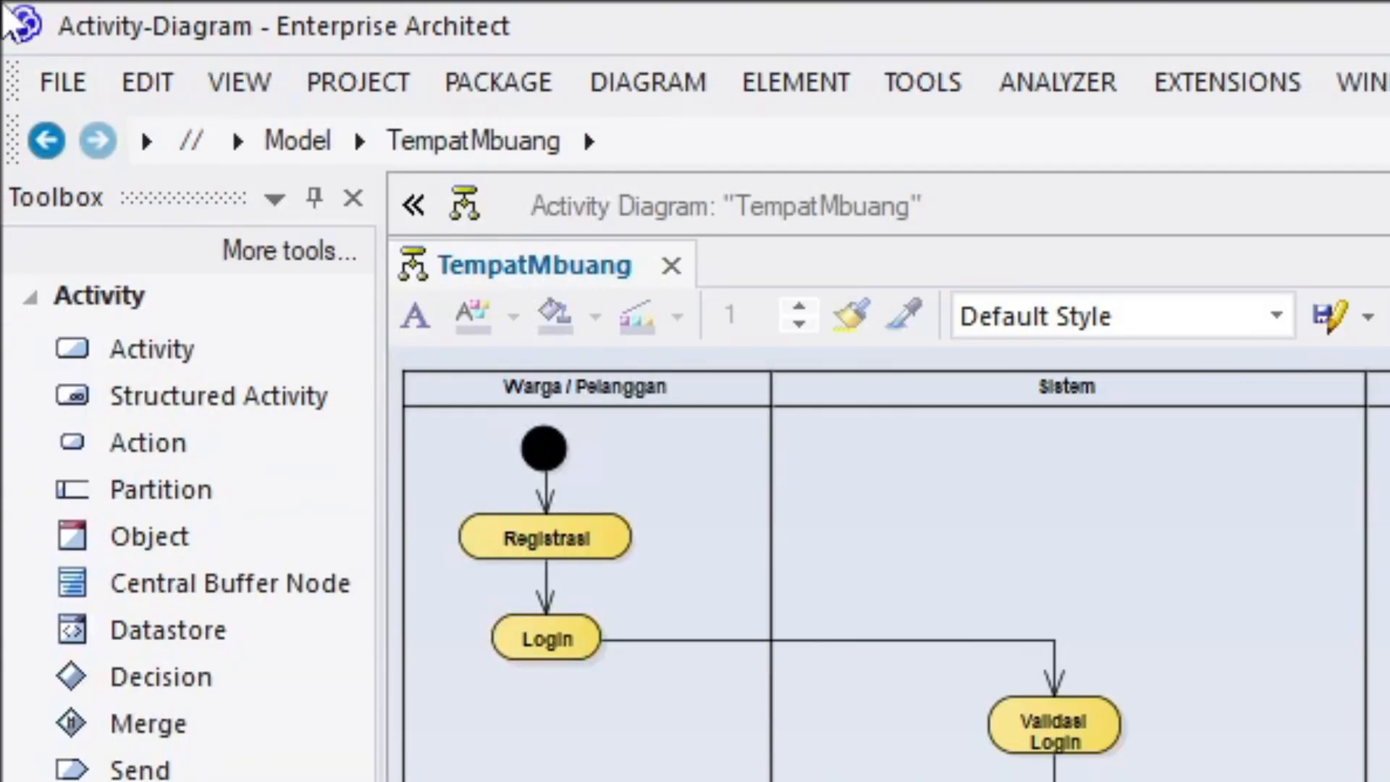
left_click(93, 84)
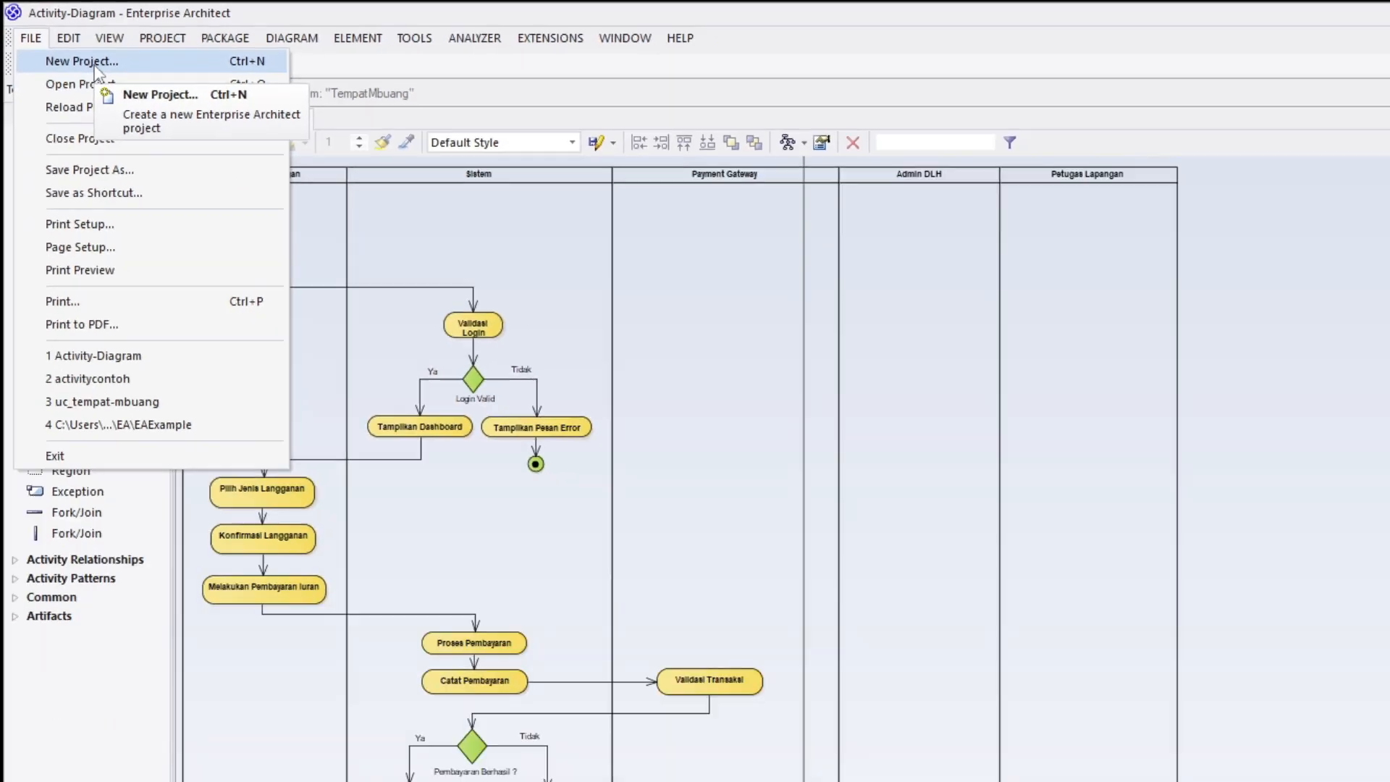
left_click(174, 136)
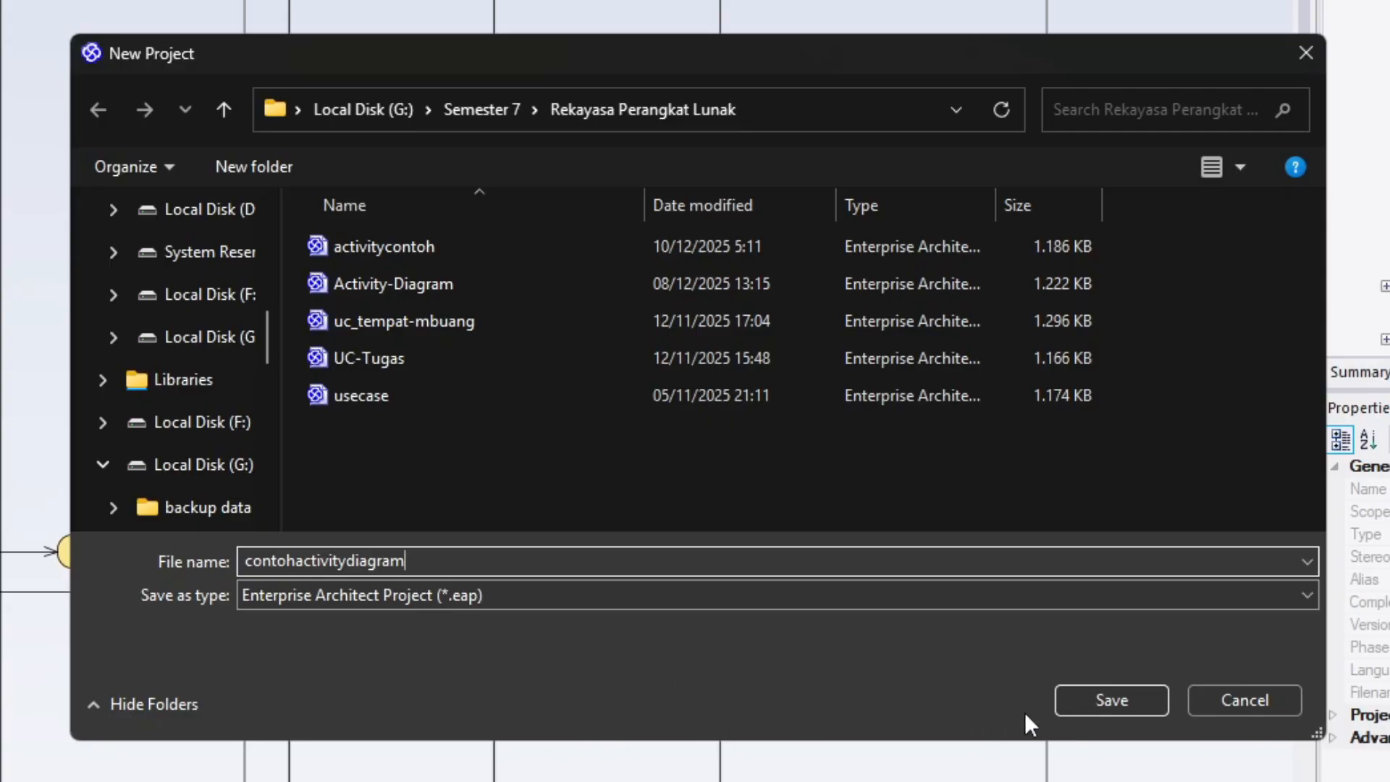
left_click(1086, 702)
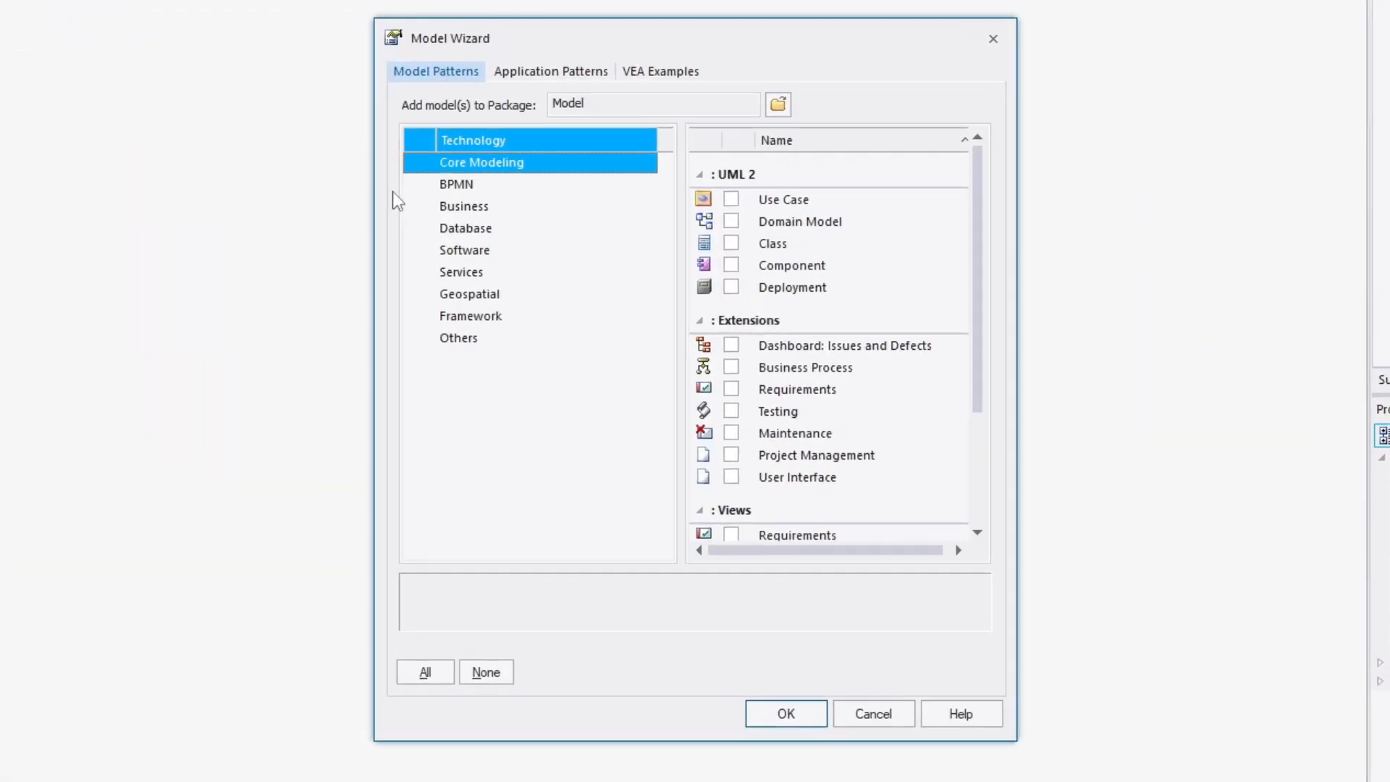
left_click(892, 745)
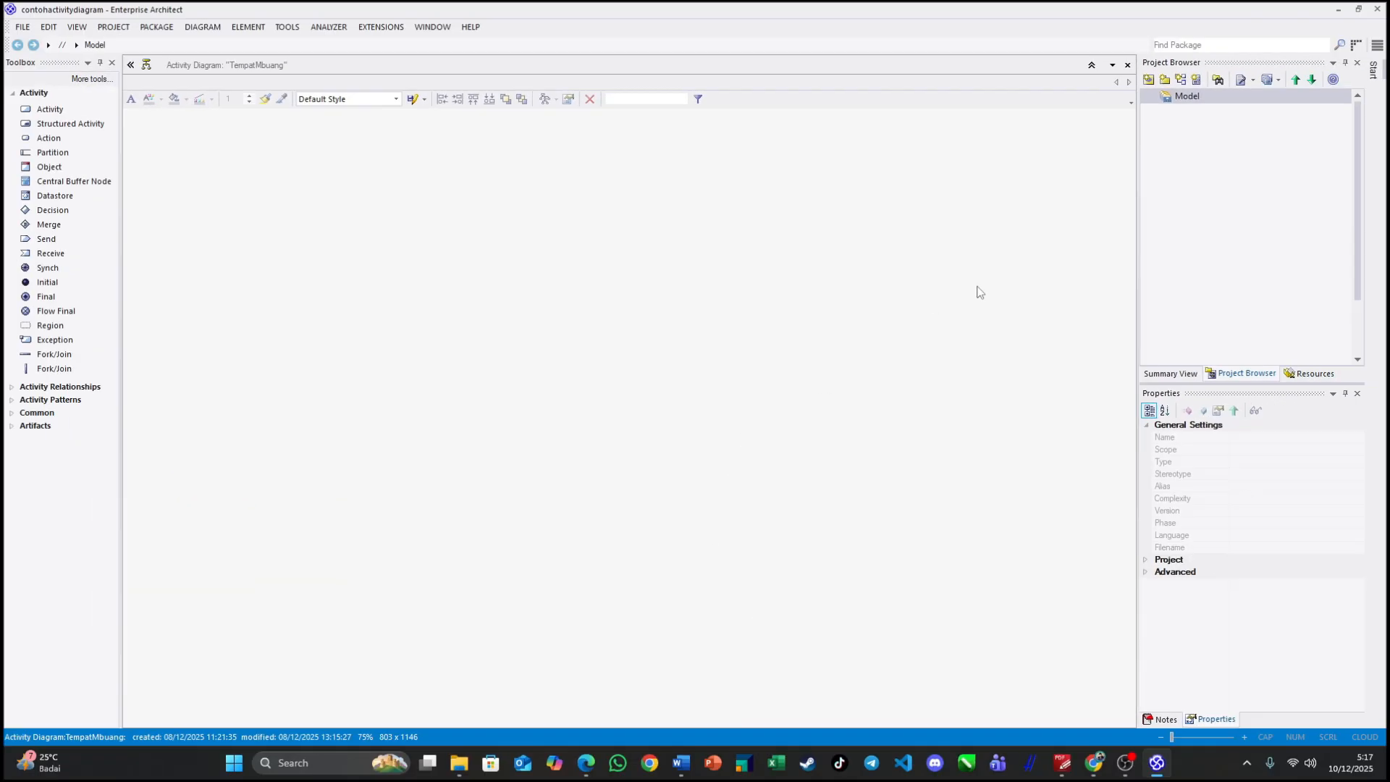
Add a package named contohprojecty under Model with Package Only as its initial content.
left_click(1184, 96)
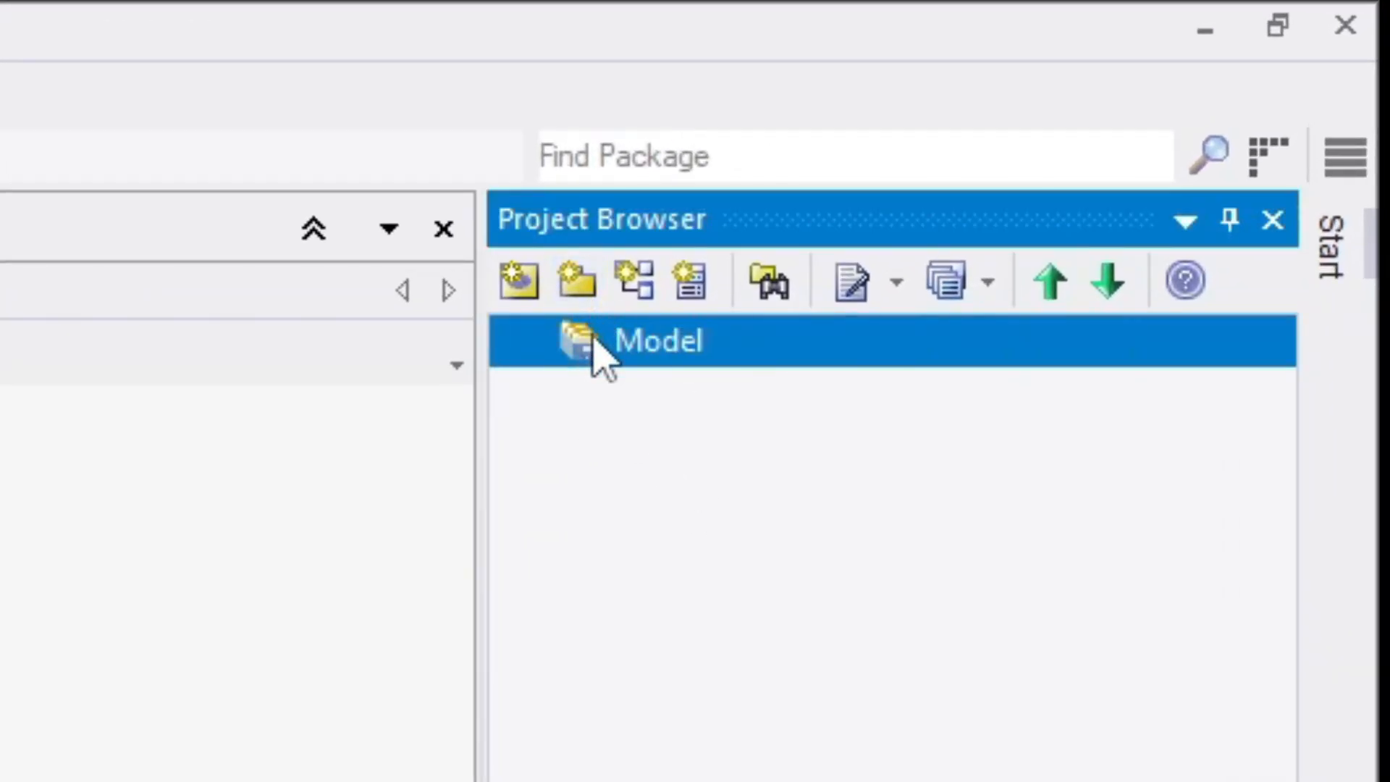
left_click(579, 286)
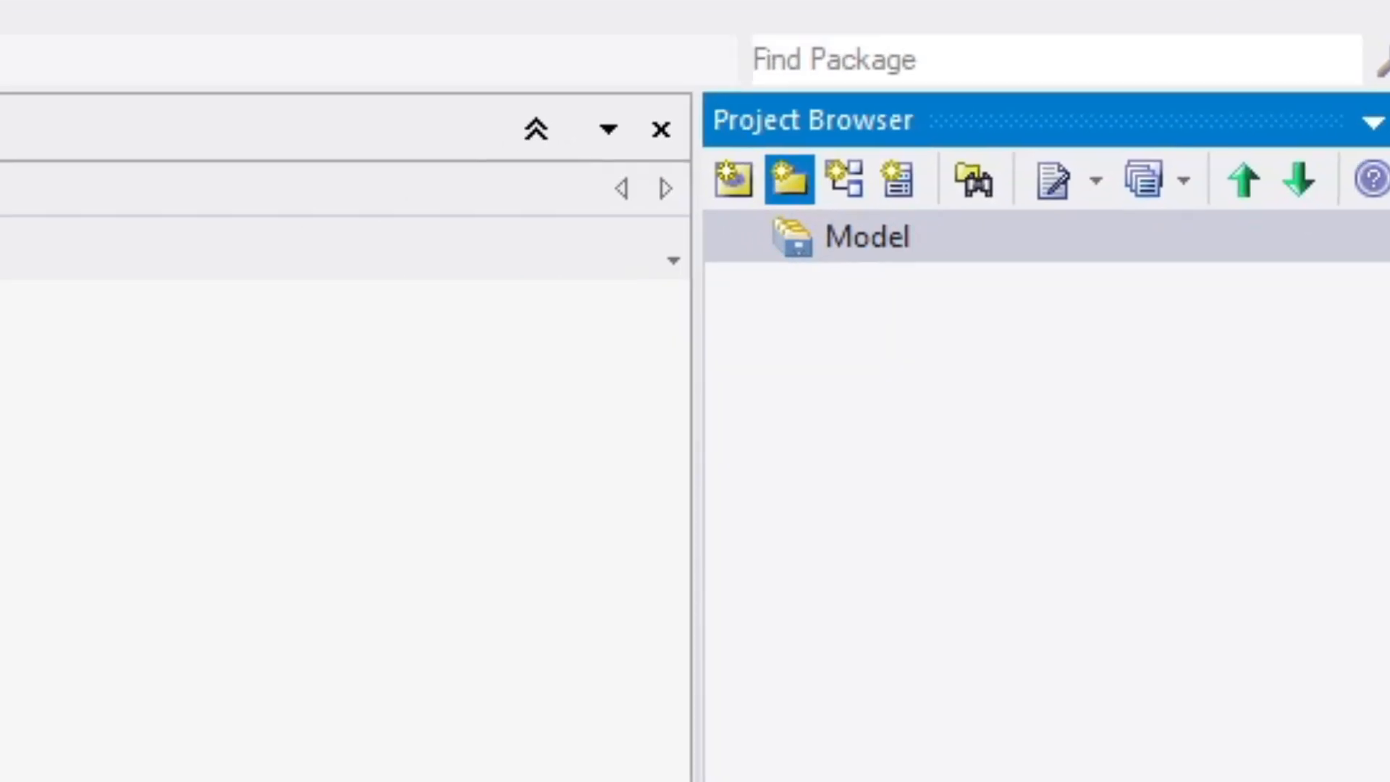
left_click(619, 509)
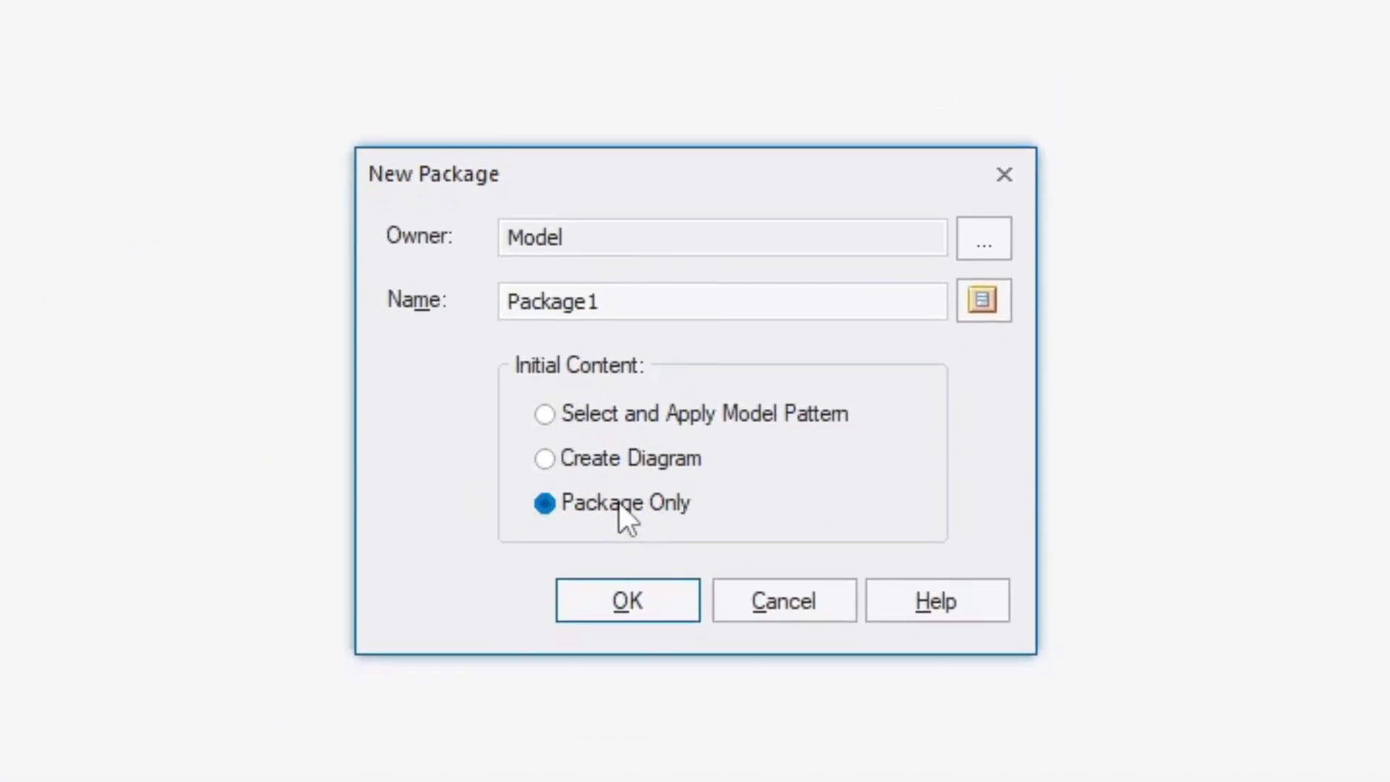
left_click_drag(624, 298, 447, 311)
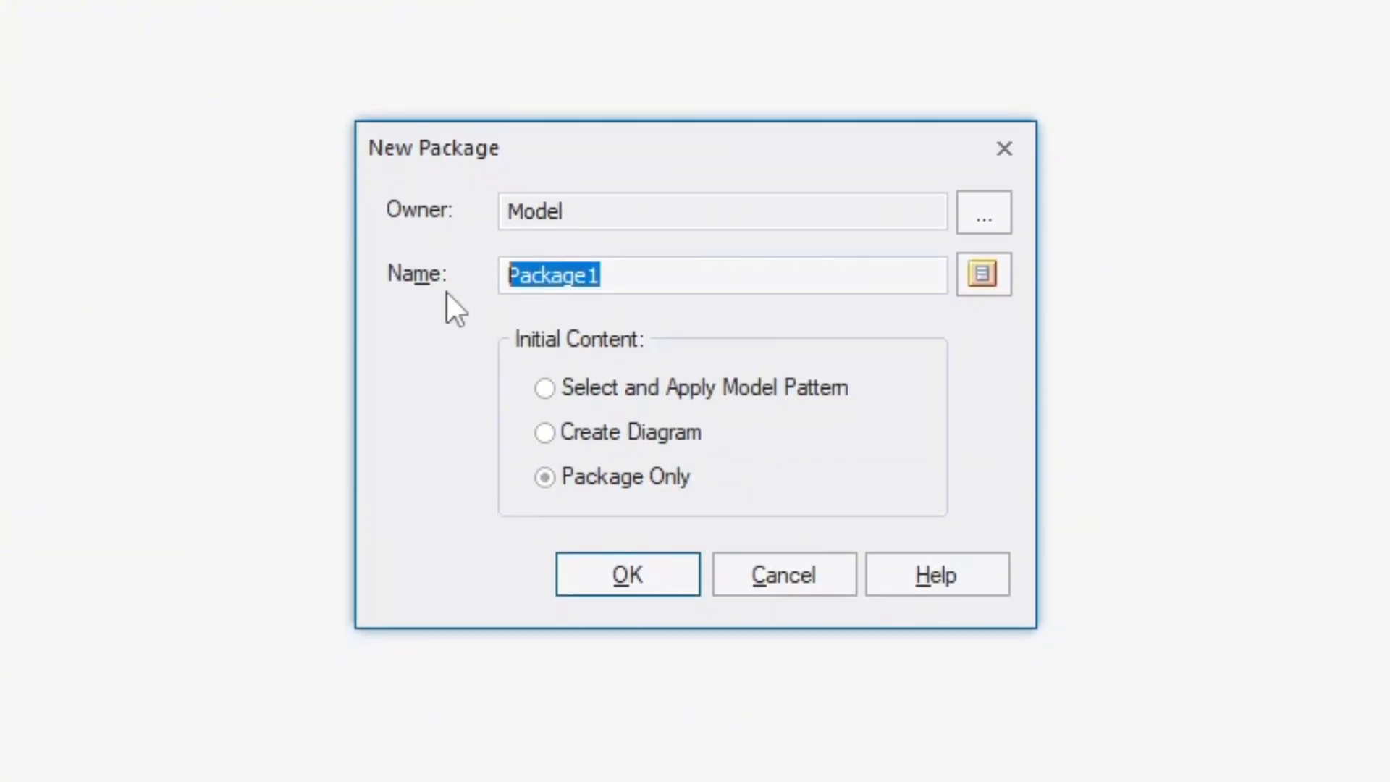
type("contgoh")
key("BackSpace")
key("BackSpace")
key("BackSpace")
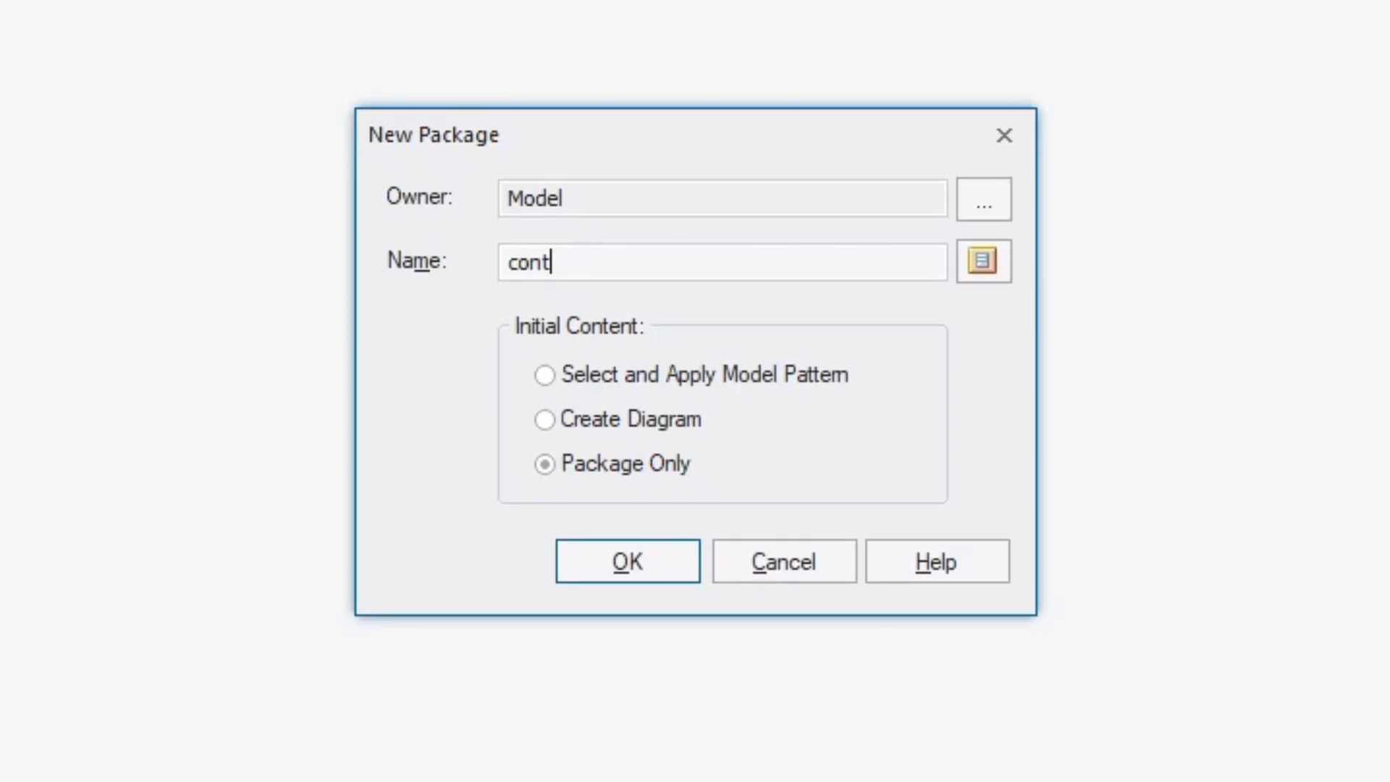
type("ohprojecty")
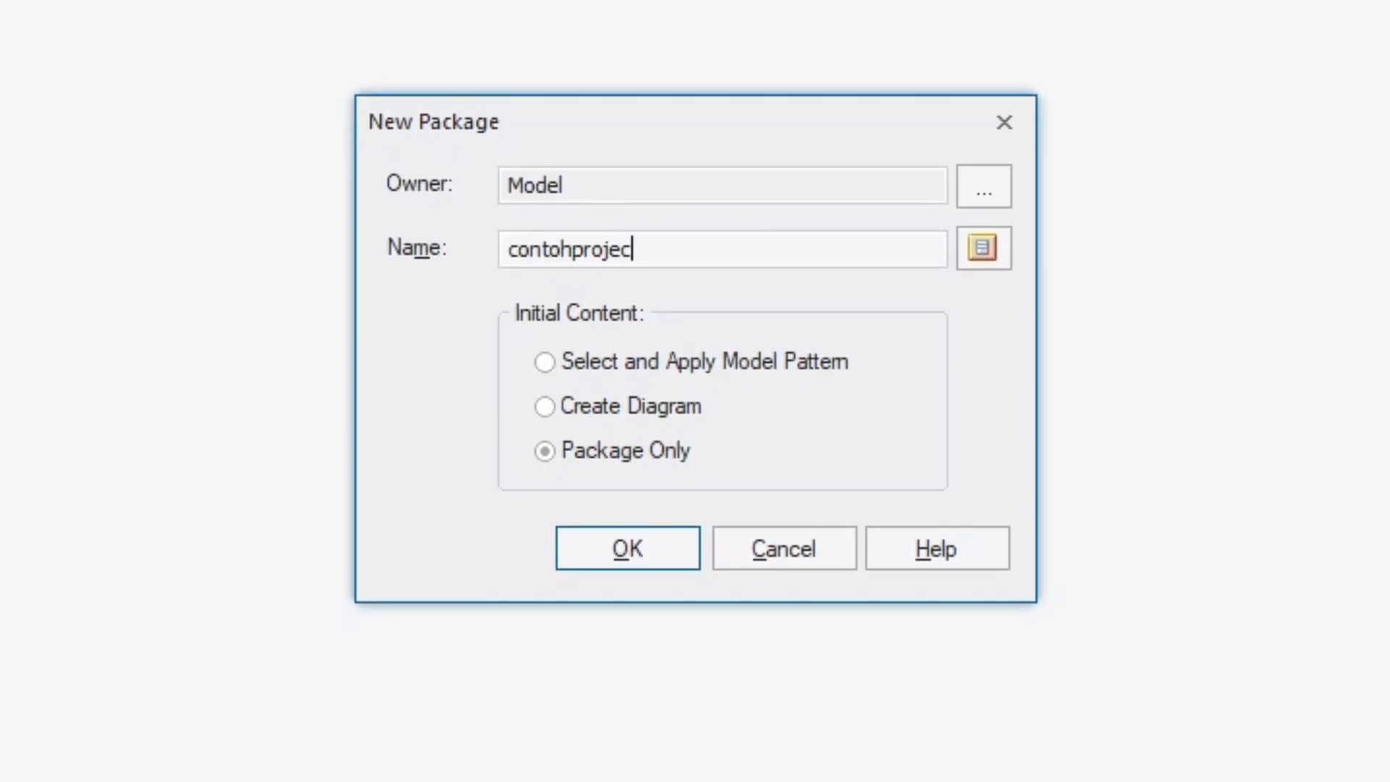
left_click(577, 545)
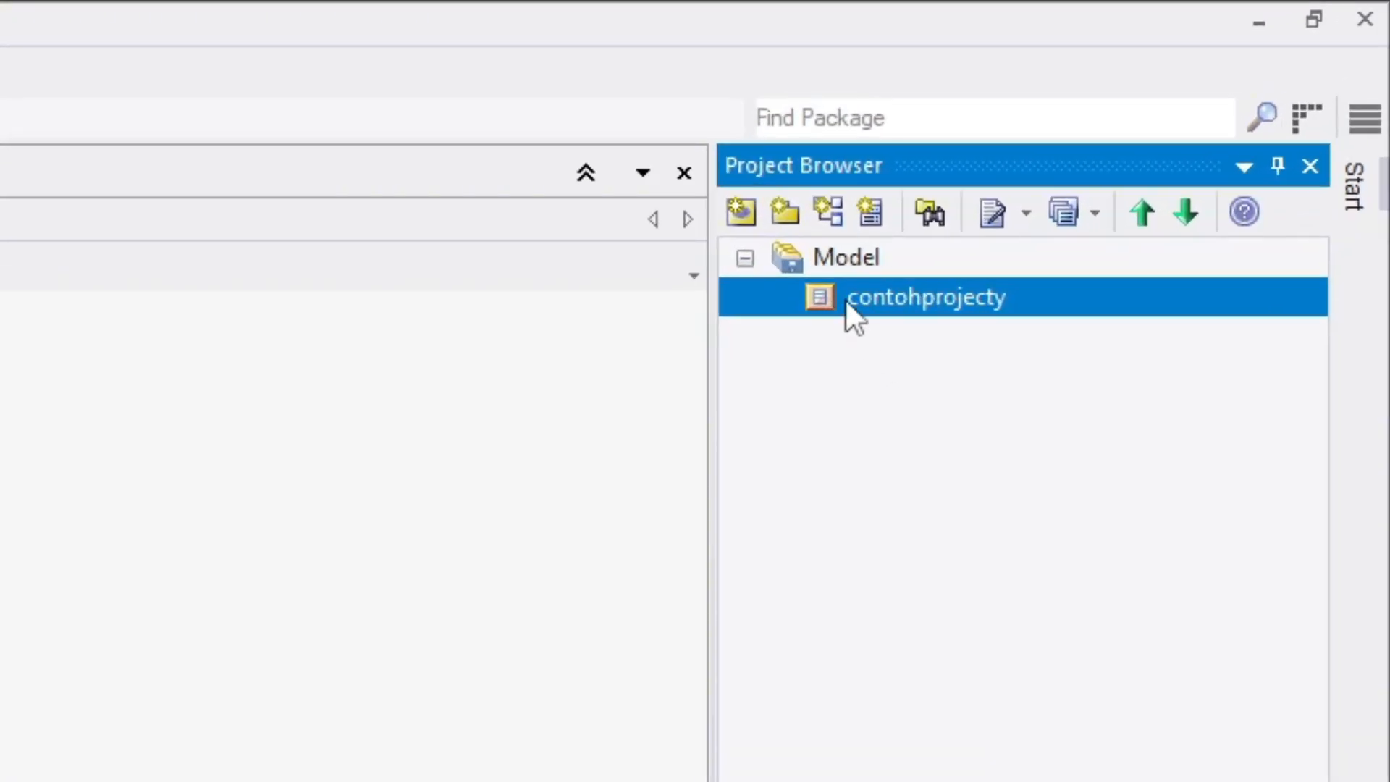
Create a UML Behavioral Activity diagram named contohprojecty in the contohprojecty package.
left_click(840, 216)
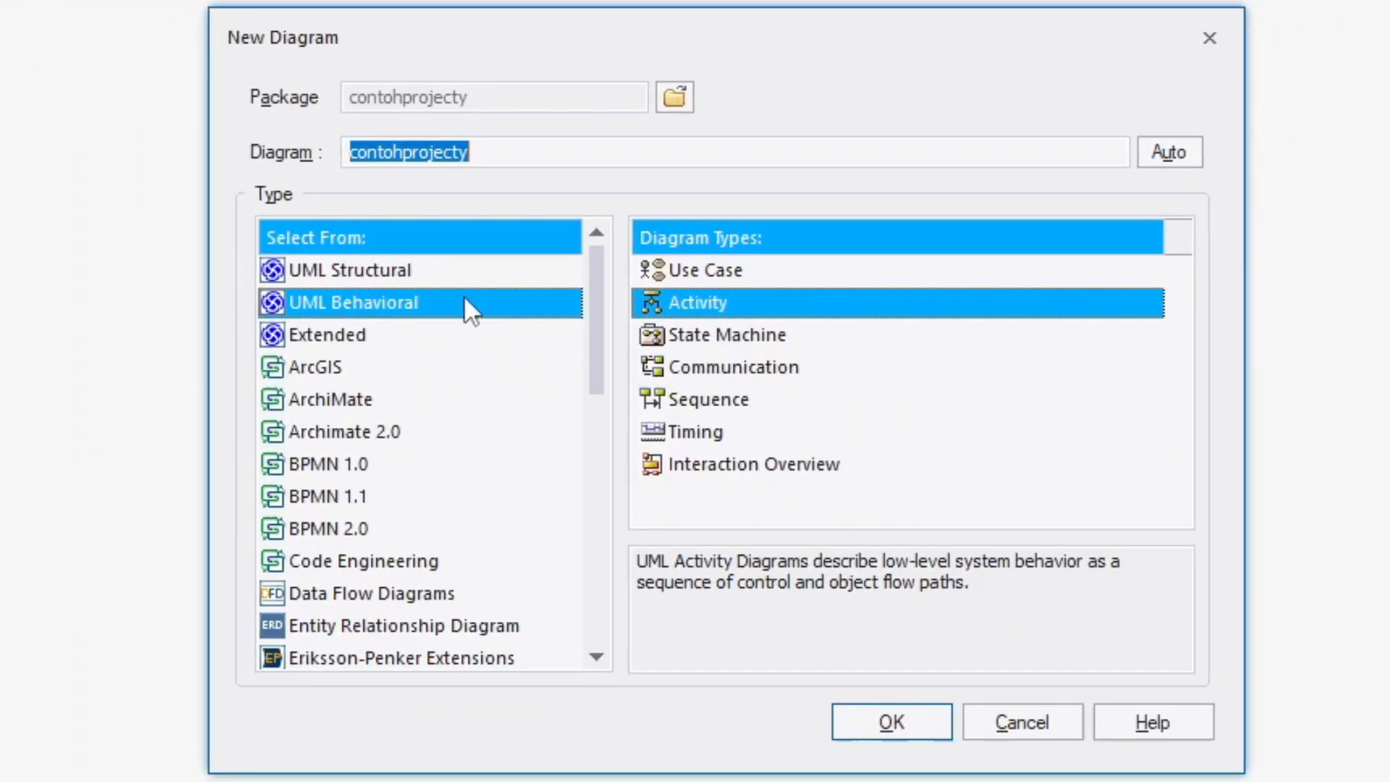
left_click(385, 302)
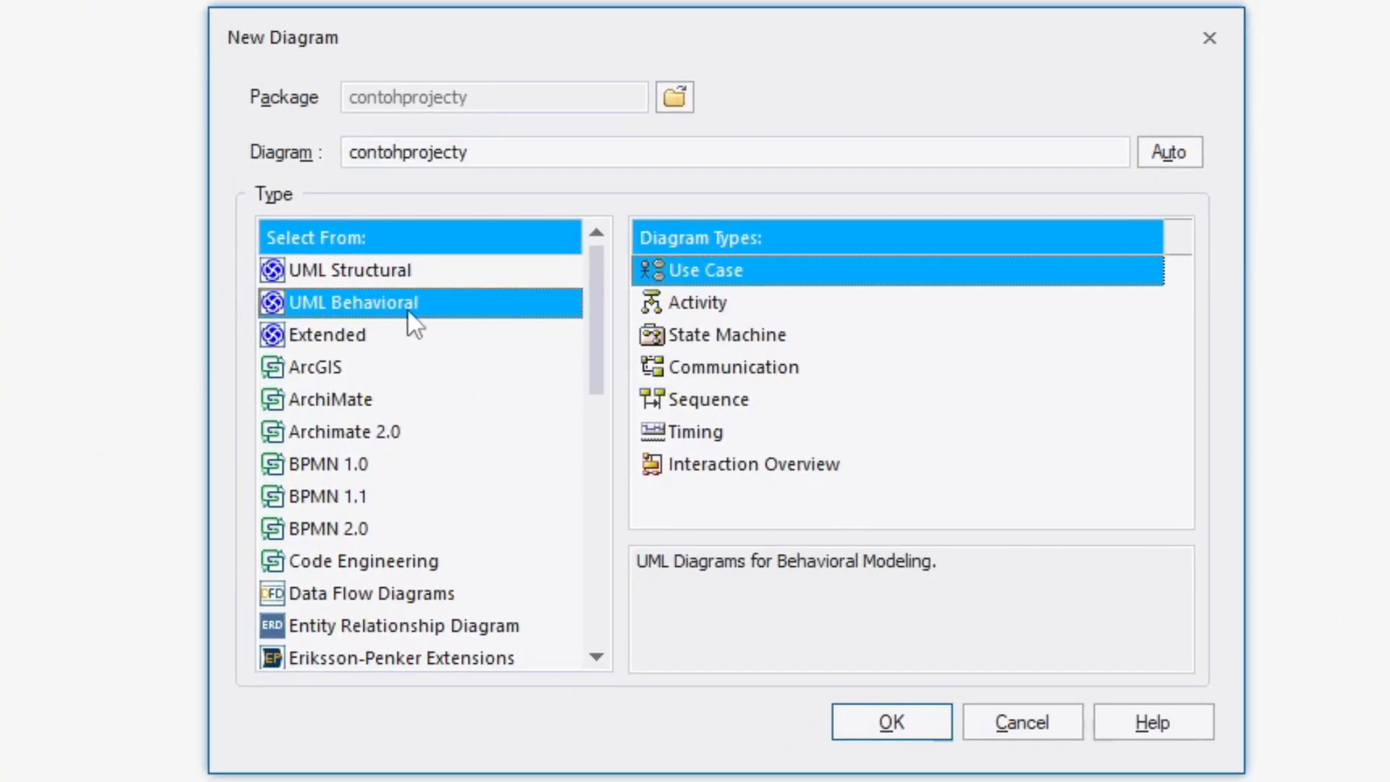
left_click(698, 302)
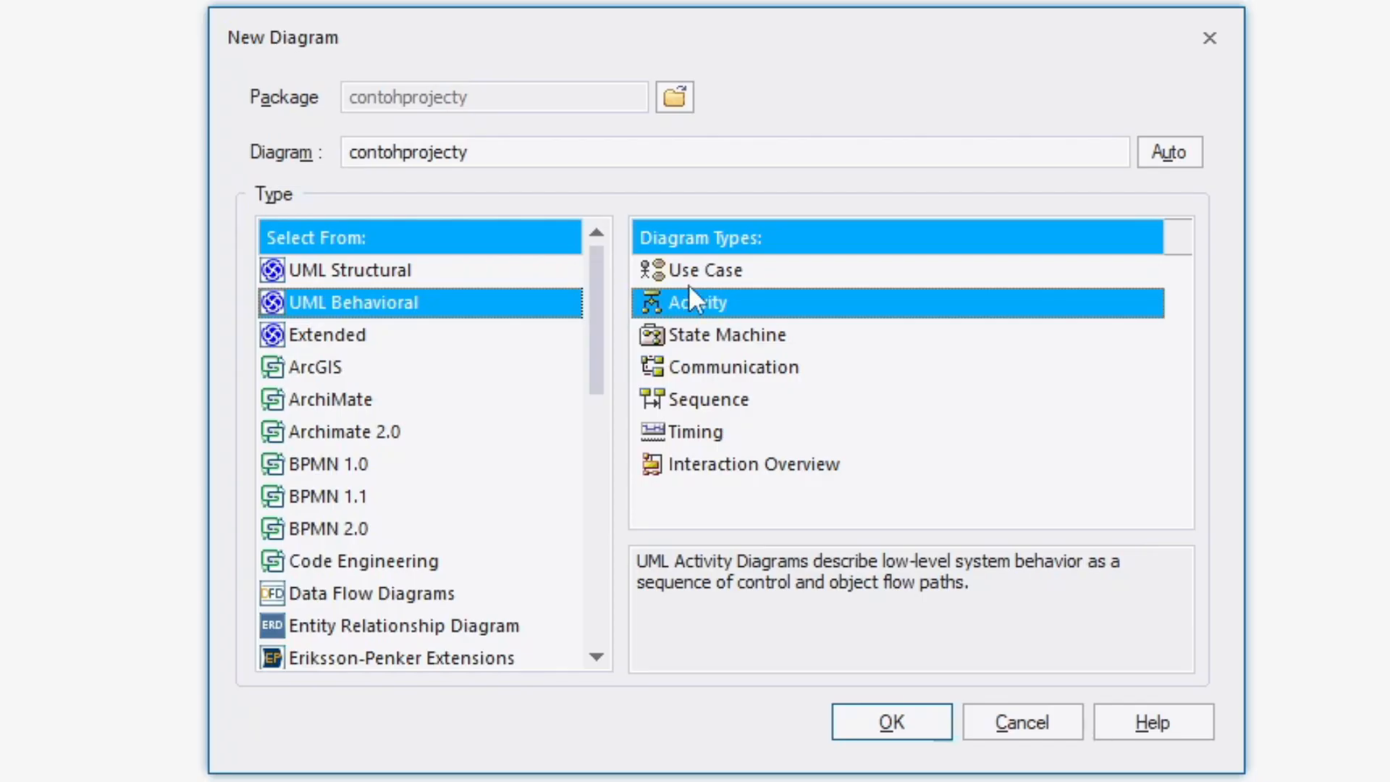
left_click(713, 268)
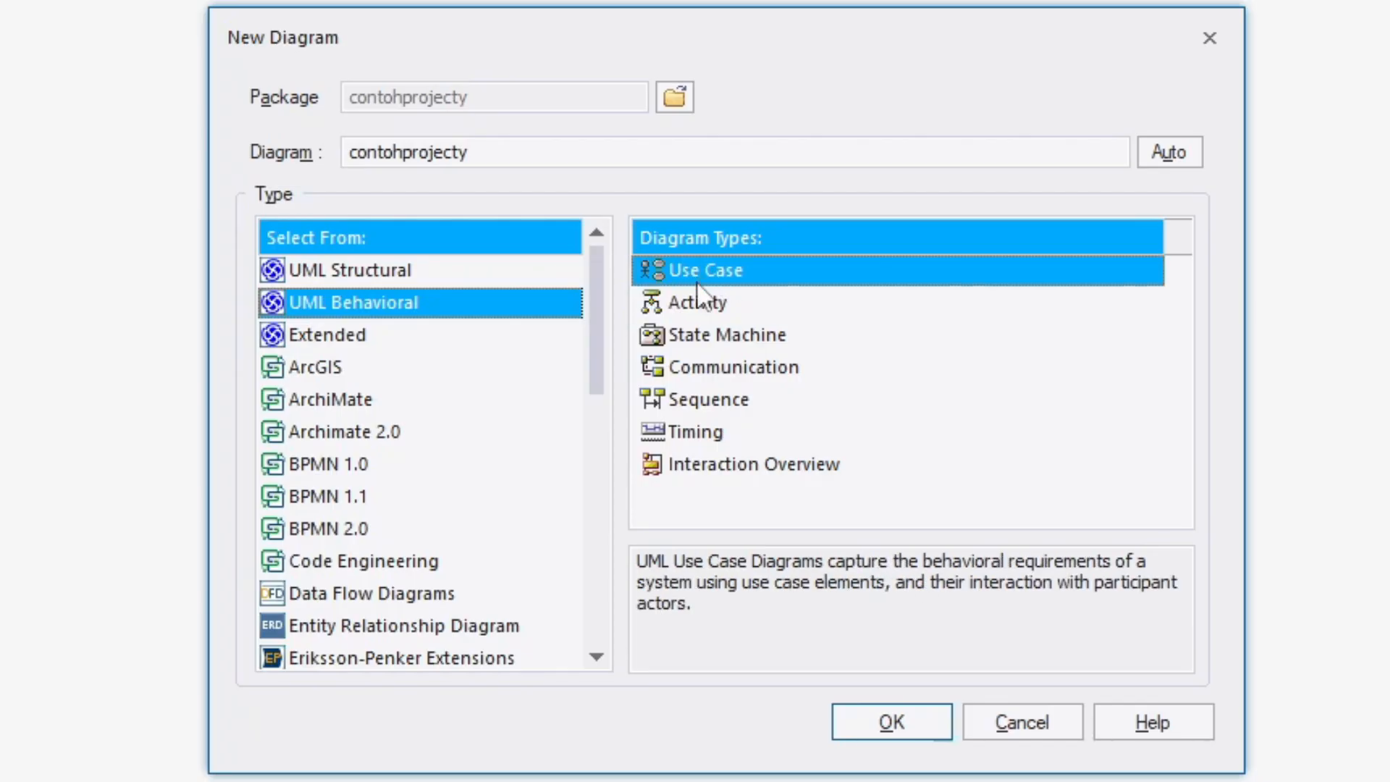
left_click(717, 302)
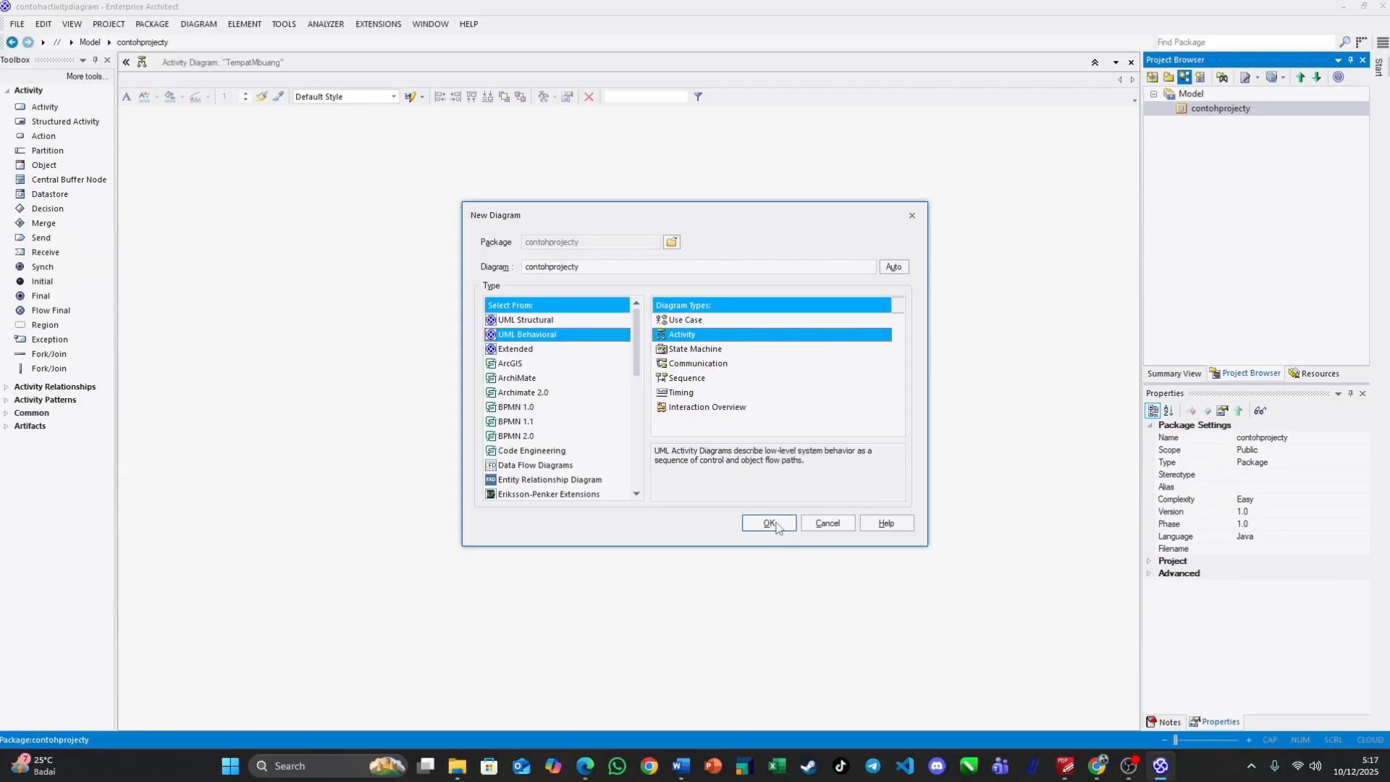
left_click(905, 726)
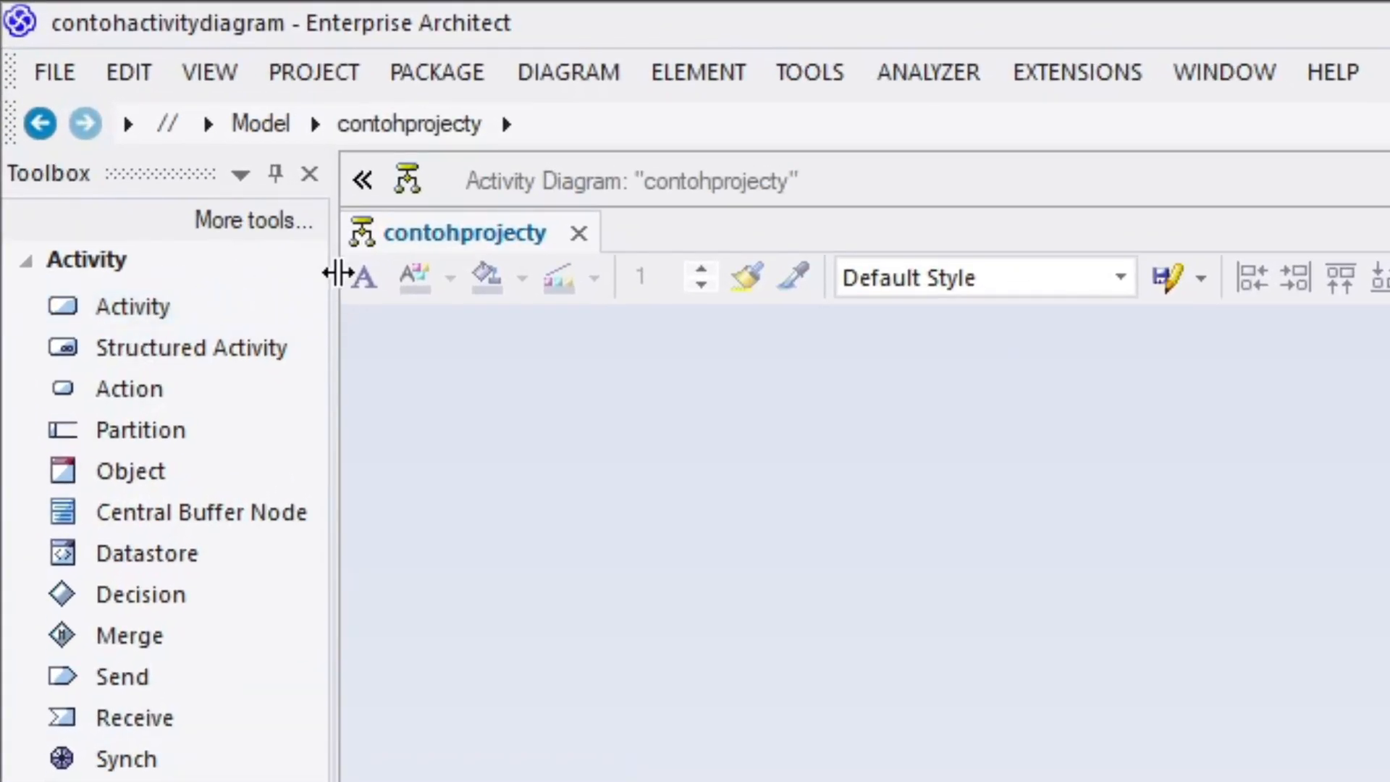
Close the contohprojecty diagram and hide its Toolbox.
left_click(310, 173)
left_click(239, 233)
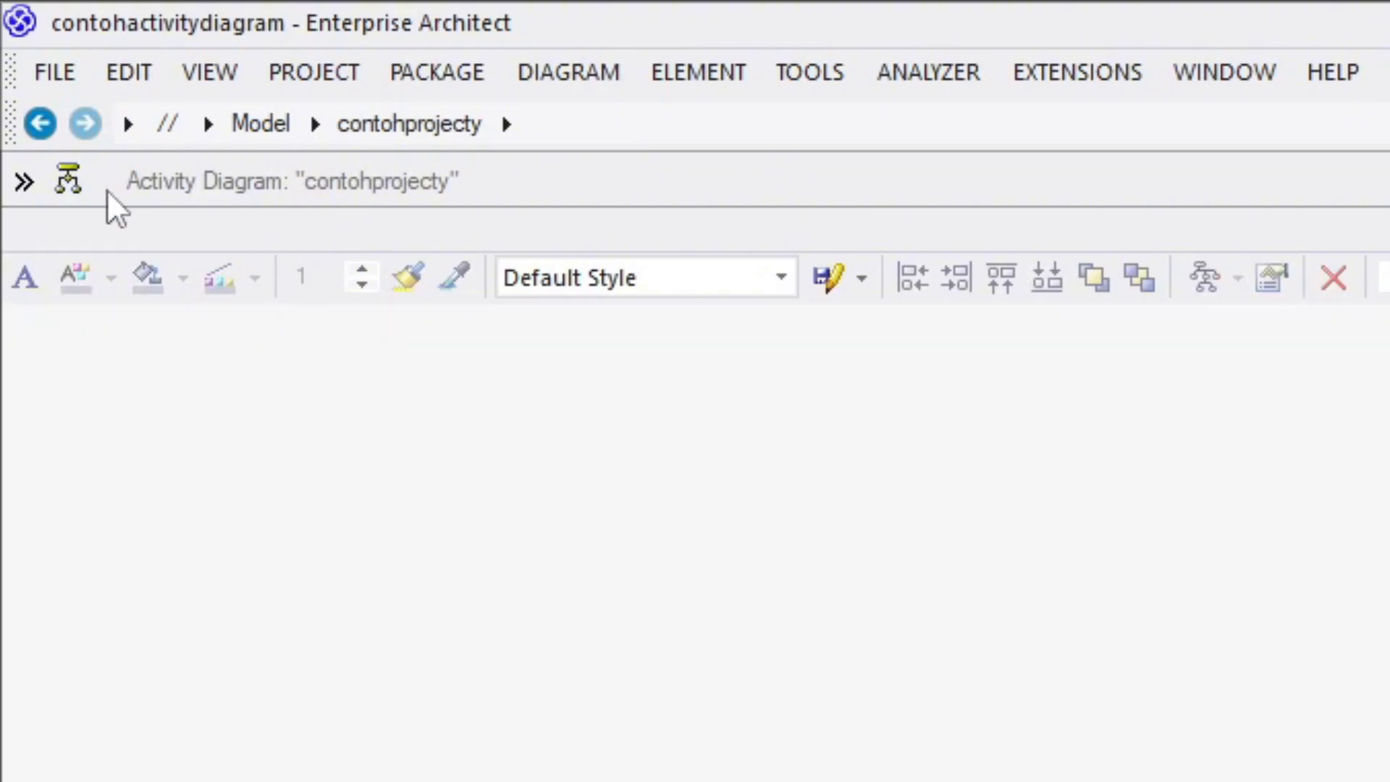
left_click(26, 185)
left_click(310, 173)
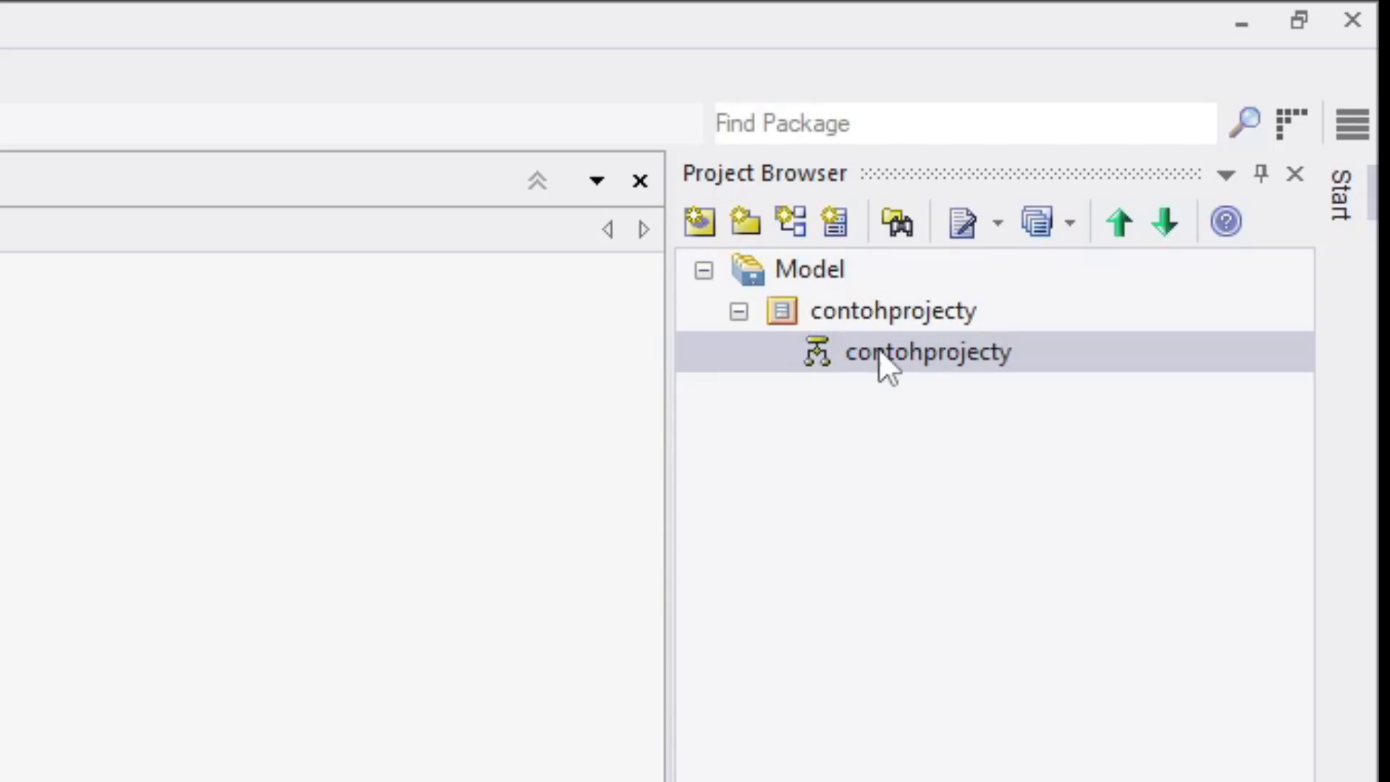
Reopen the contohprojecty activity diagram from its package in the navigation path.
left_click(884, 352)
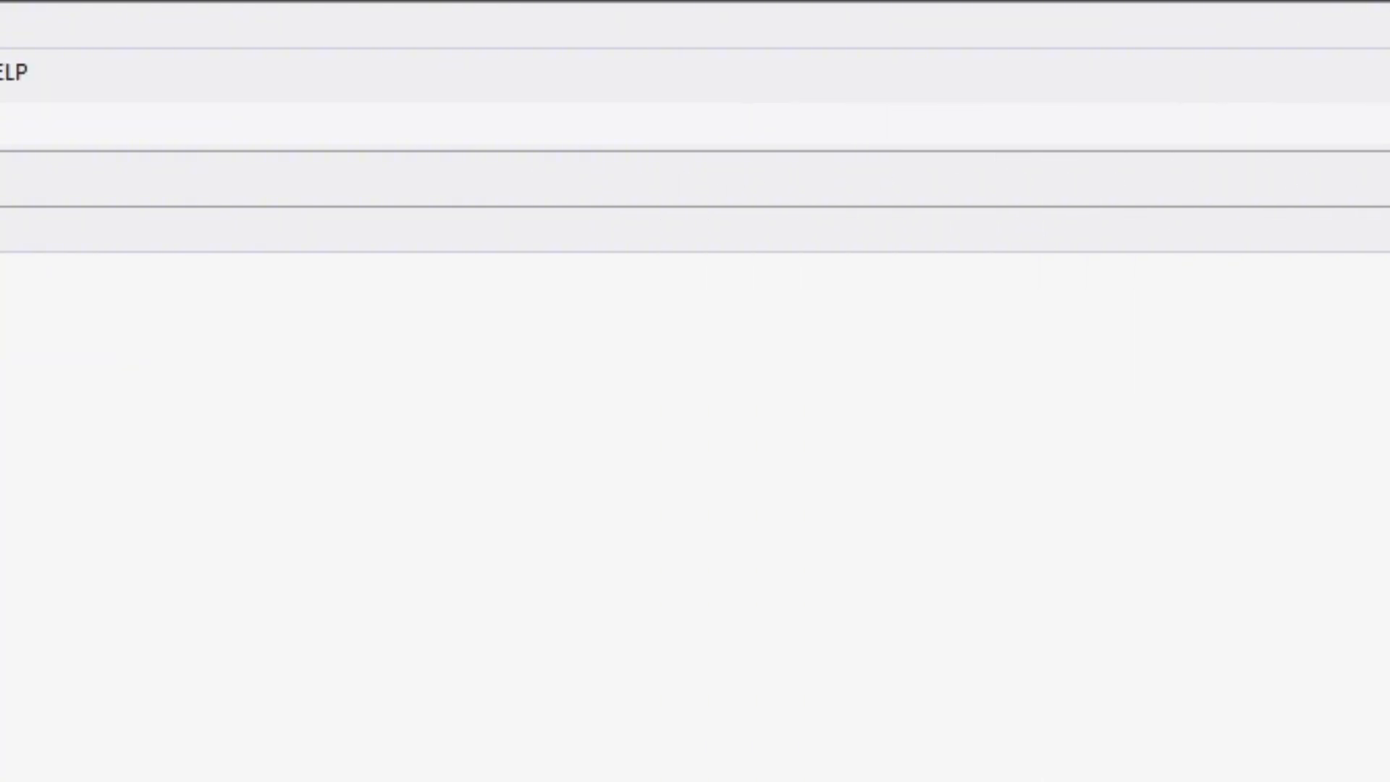
left_click(508, 127)
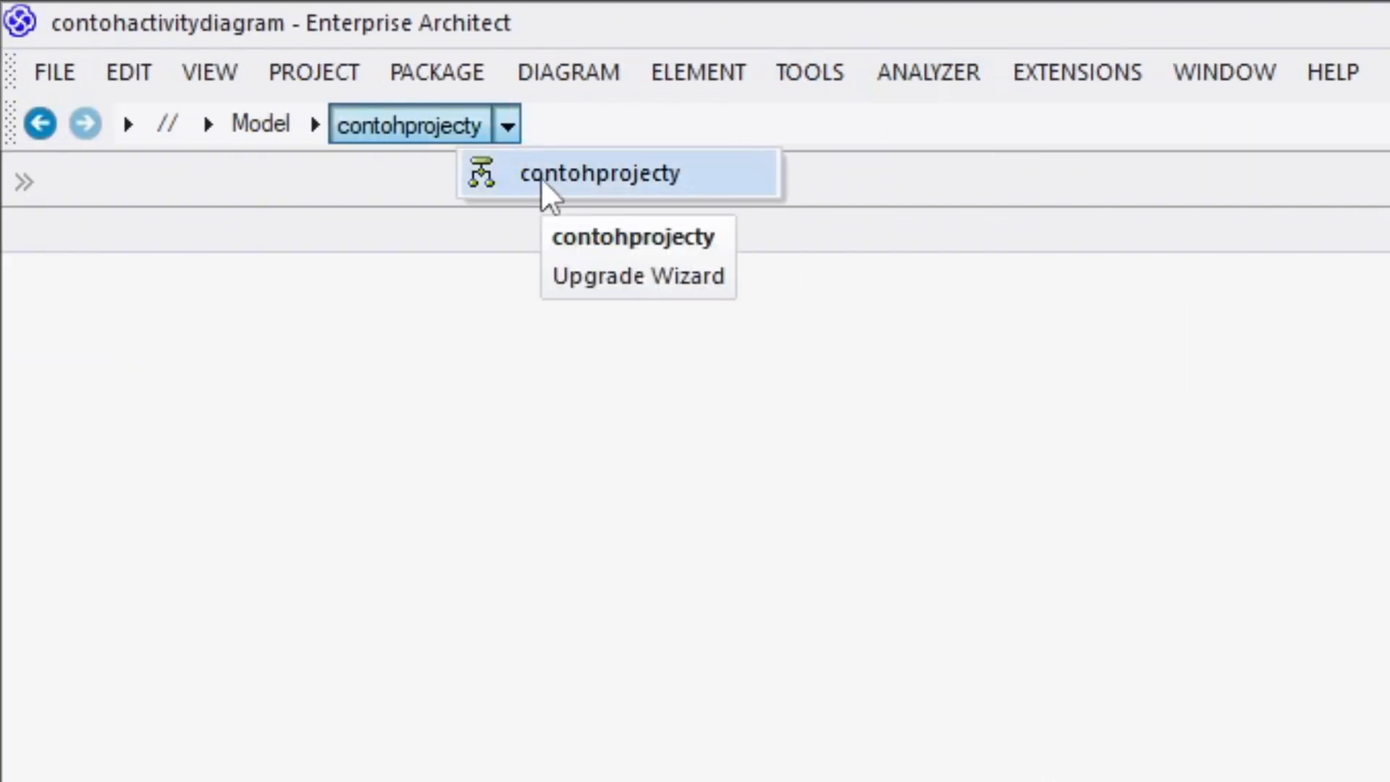
left_click(541, 176)
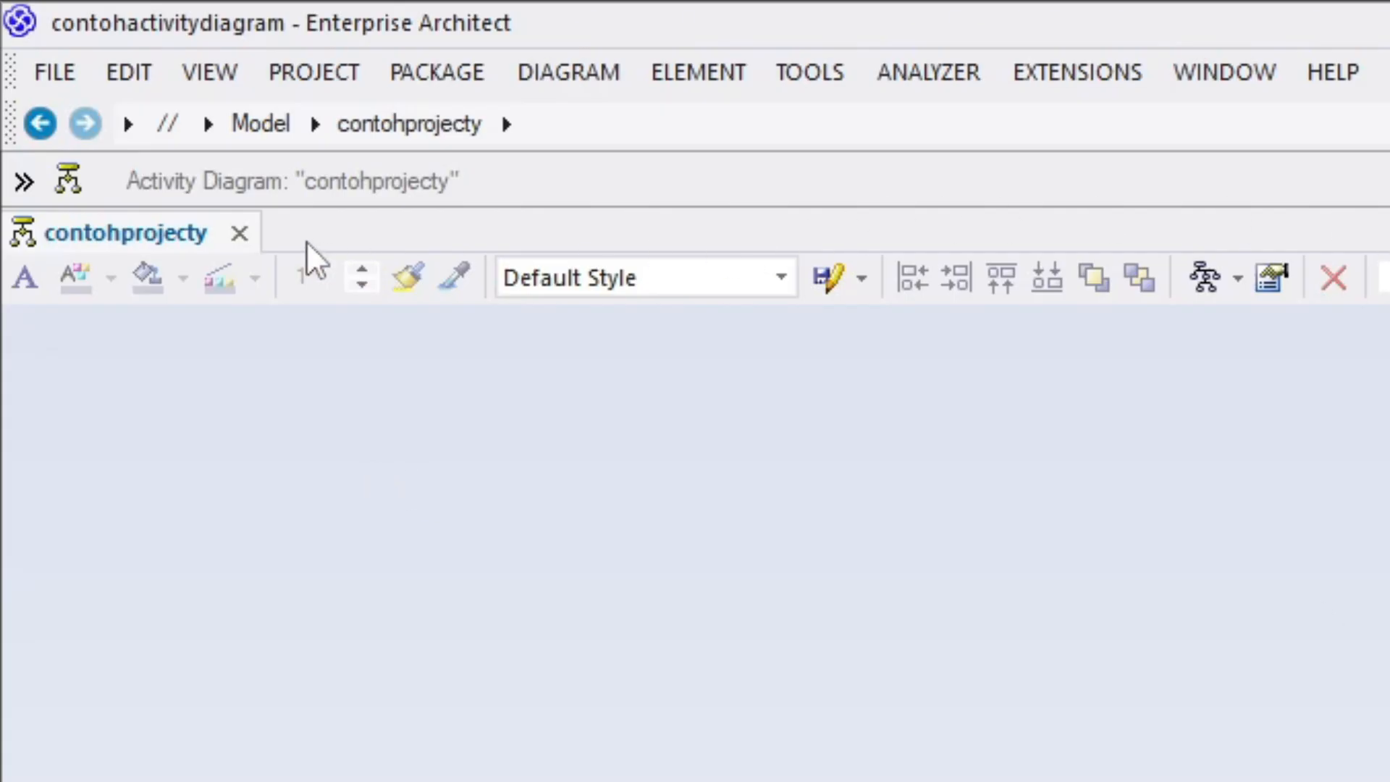
Close the contohprojecty diagram and all the docked windows: Project Browser, Properties, Notes, Resources and Summary View.
left_click(240, 232)
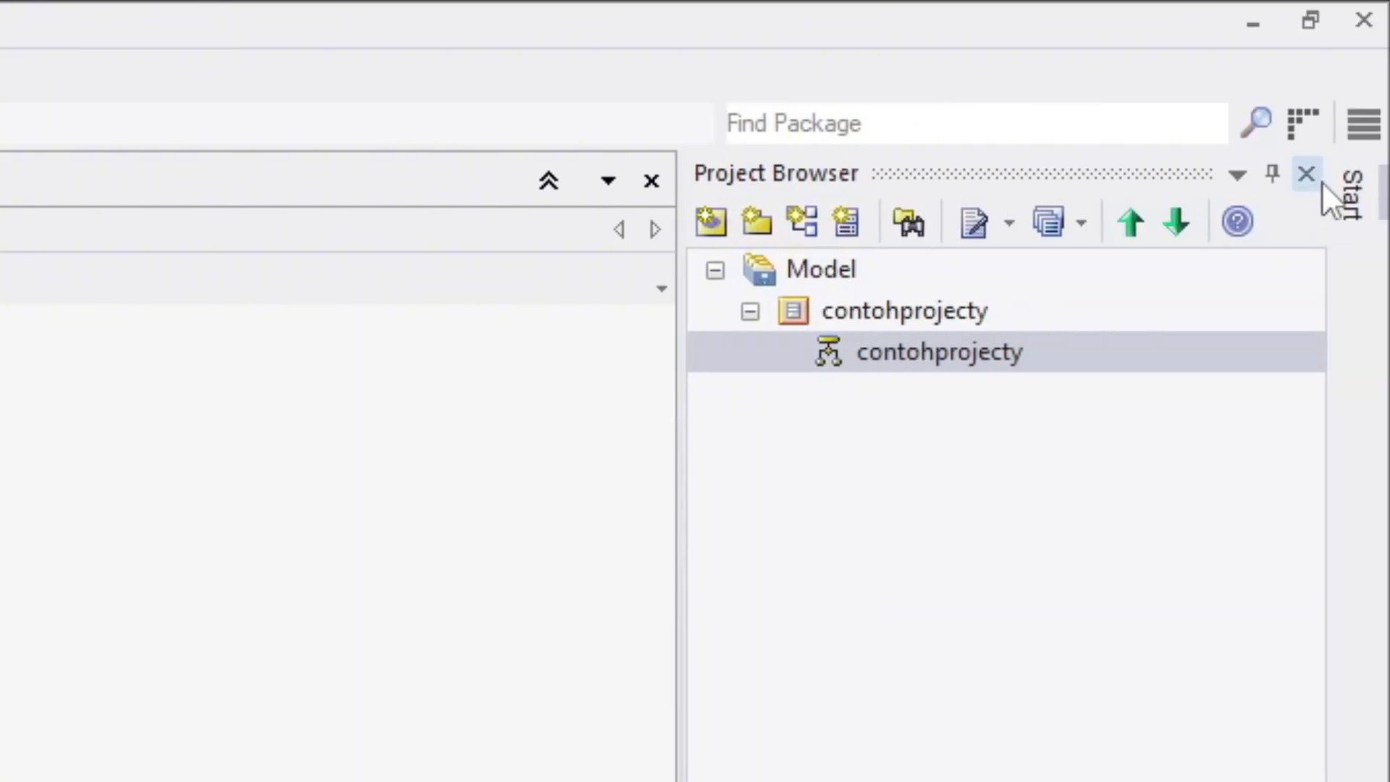
left_click(1320, 180)
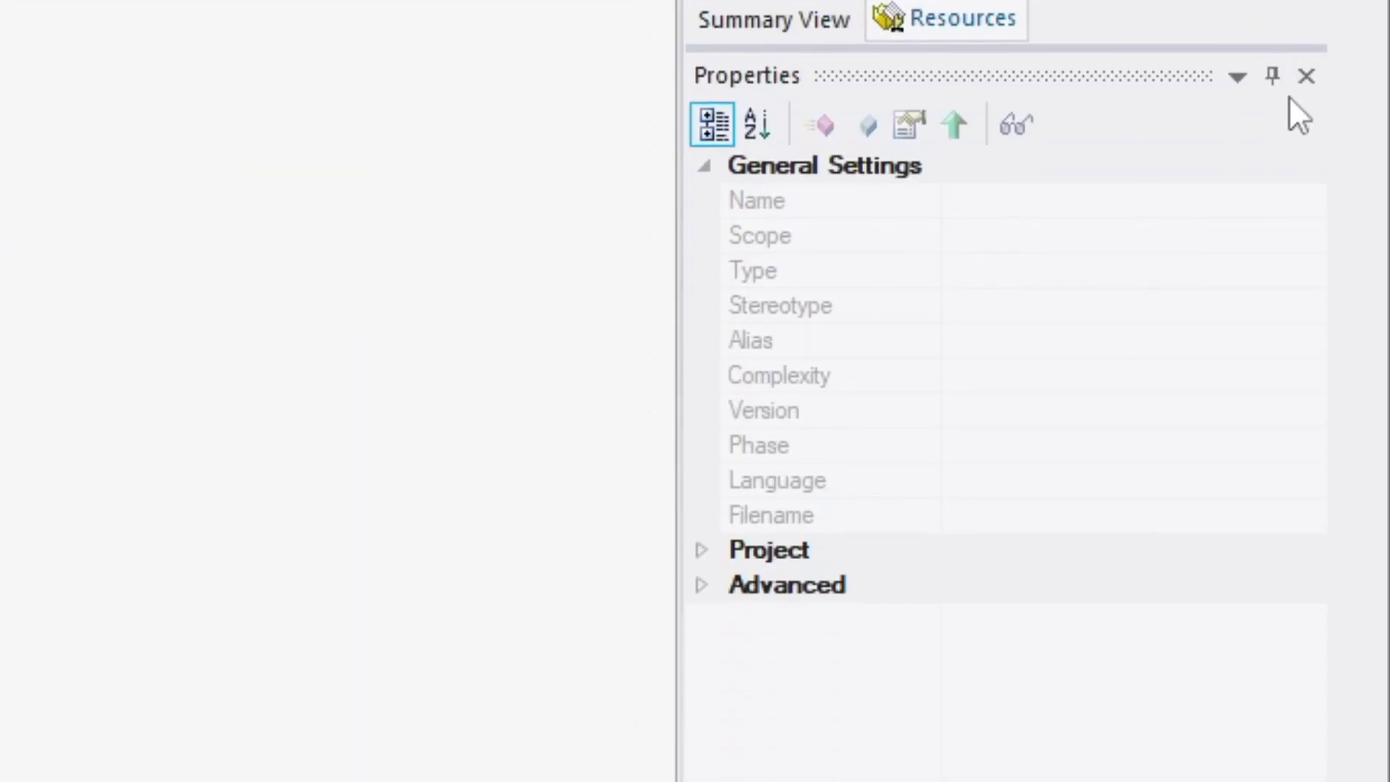
left_click(1306, 77)
left_click(1306, 77)
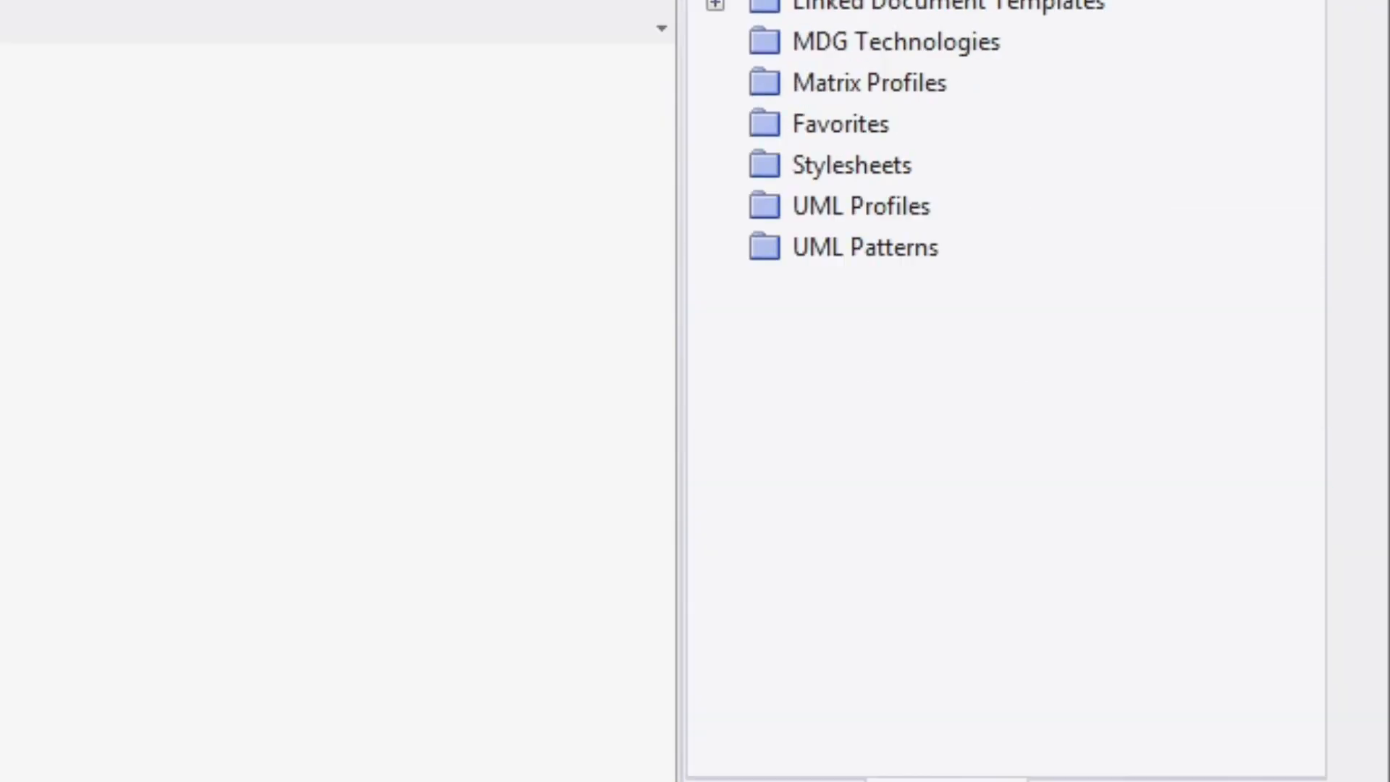
left_click(1306, 174)
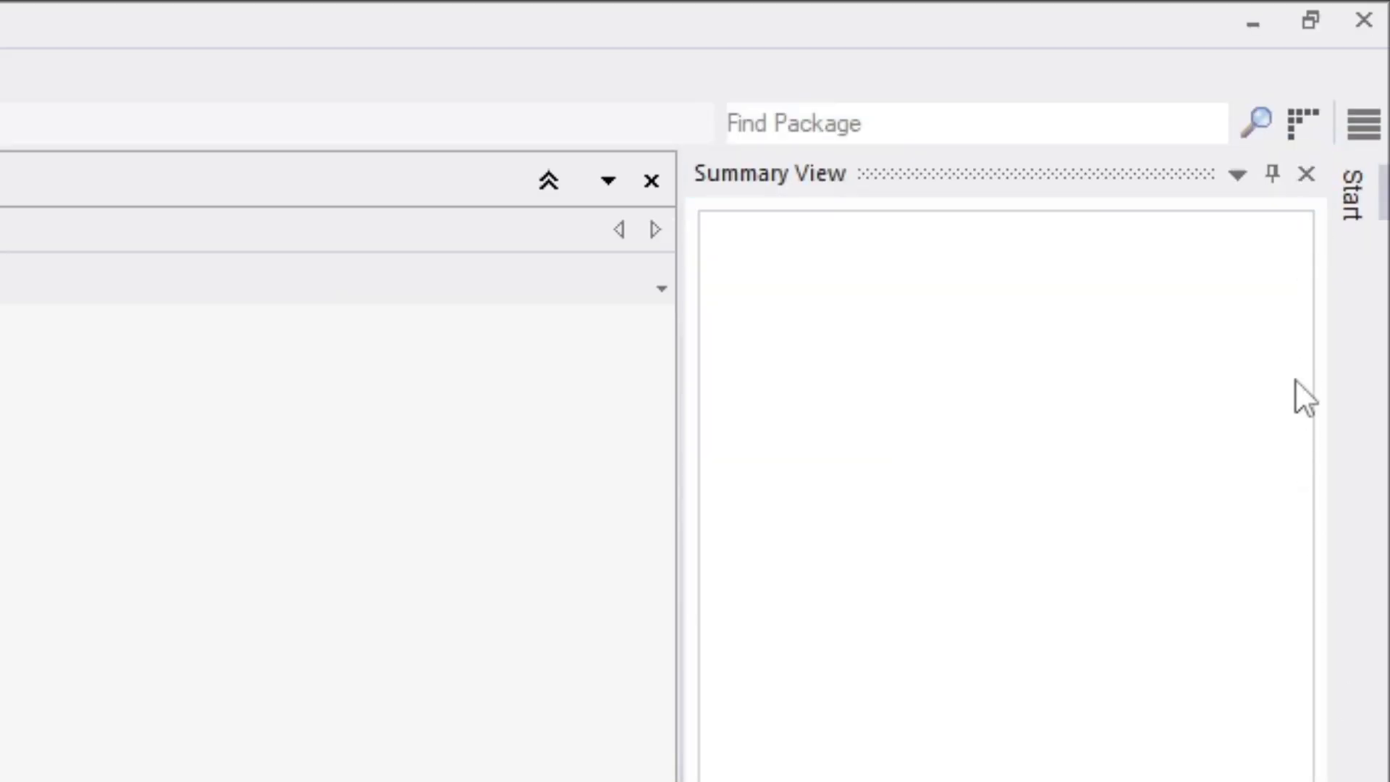
left_click(1306, 174)
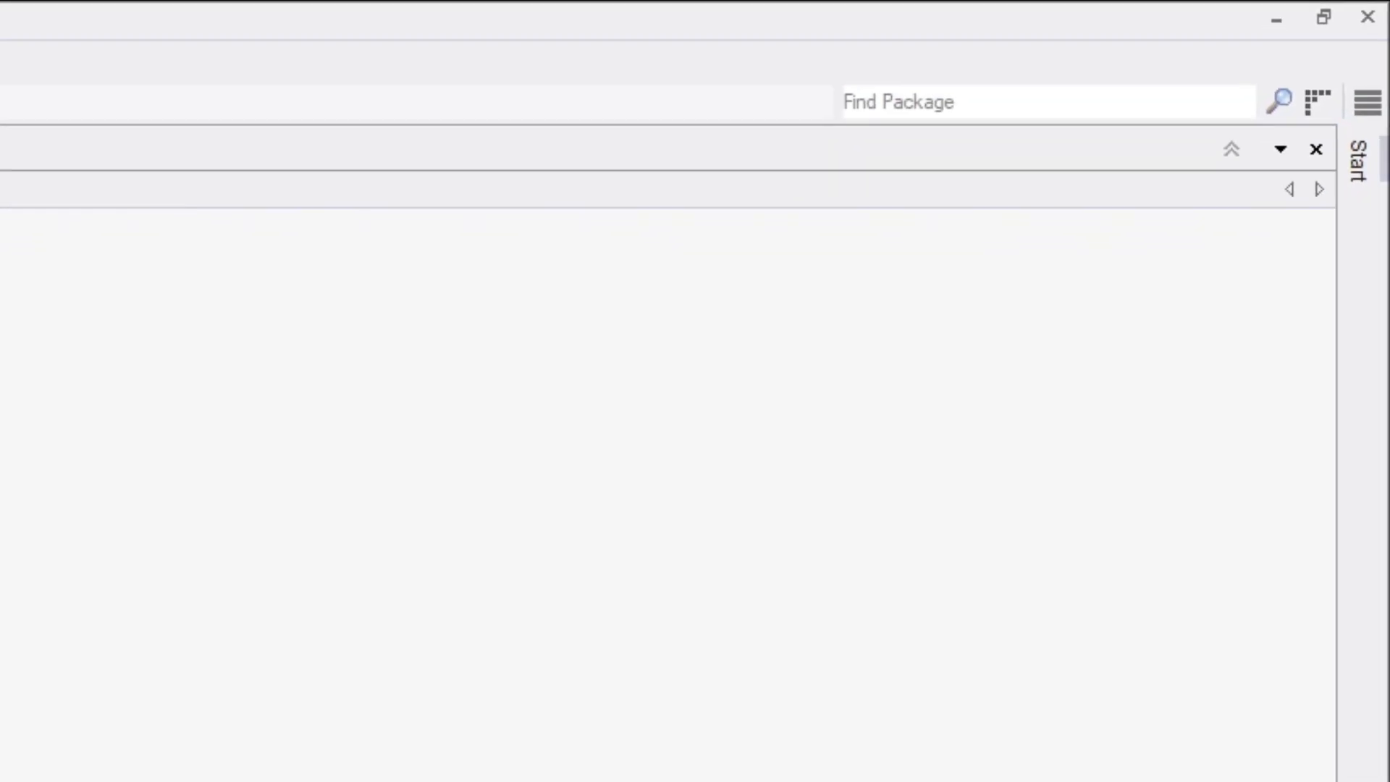
Restore the Project Browser and Resources windows, docked together as tabs with the Project Browser in front.
left_click(194, 67)
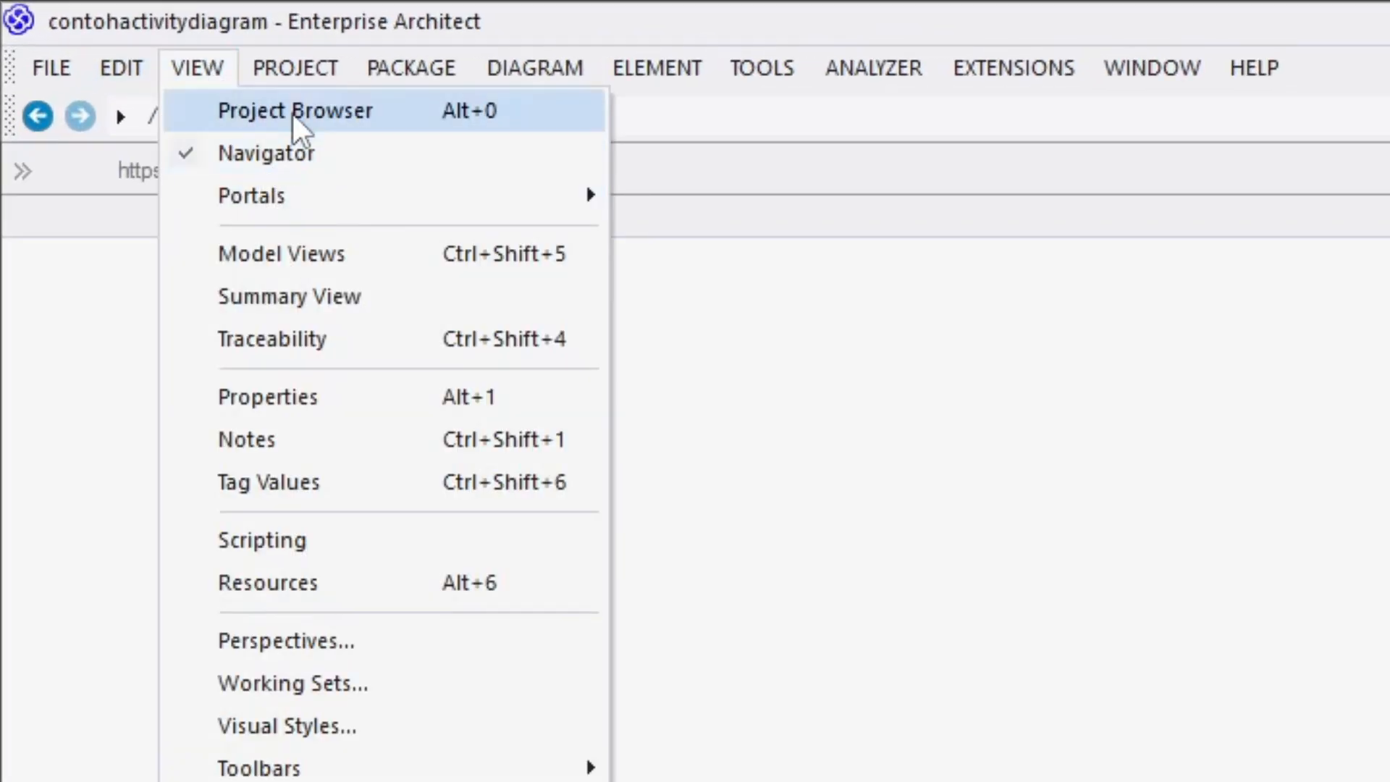
left_click(314, 105)
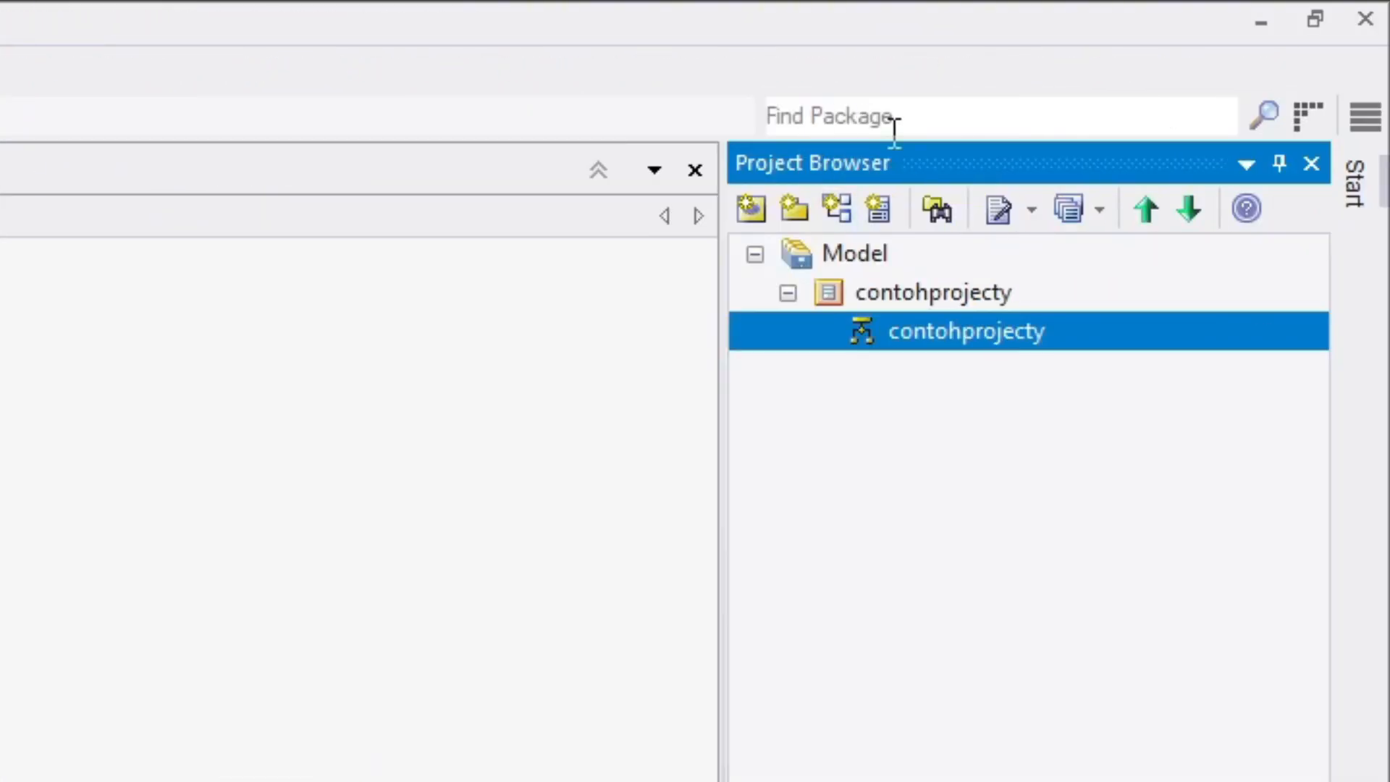
left_click(208, 71)
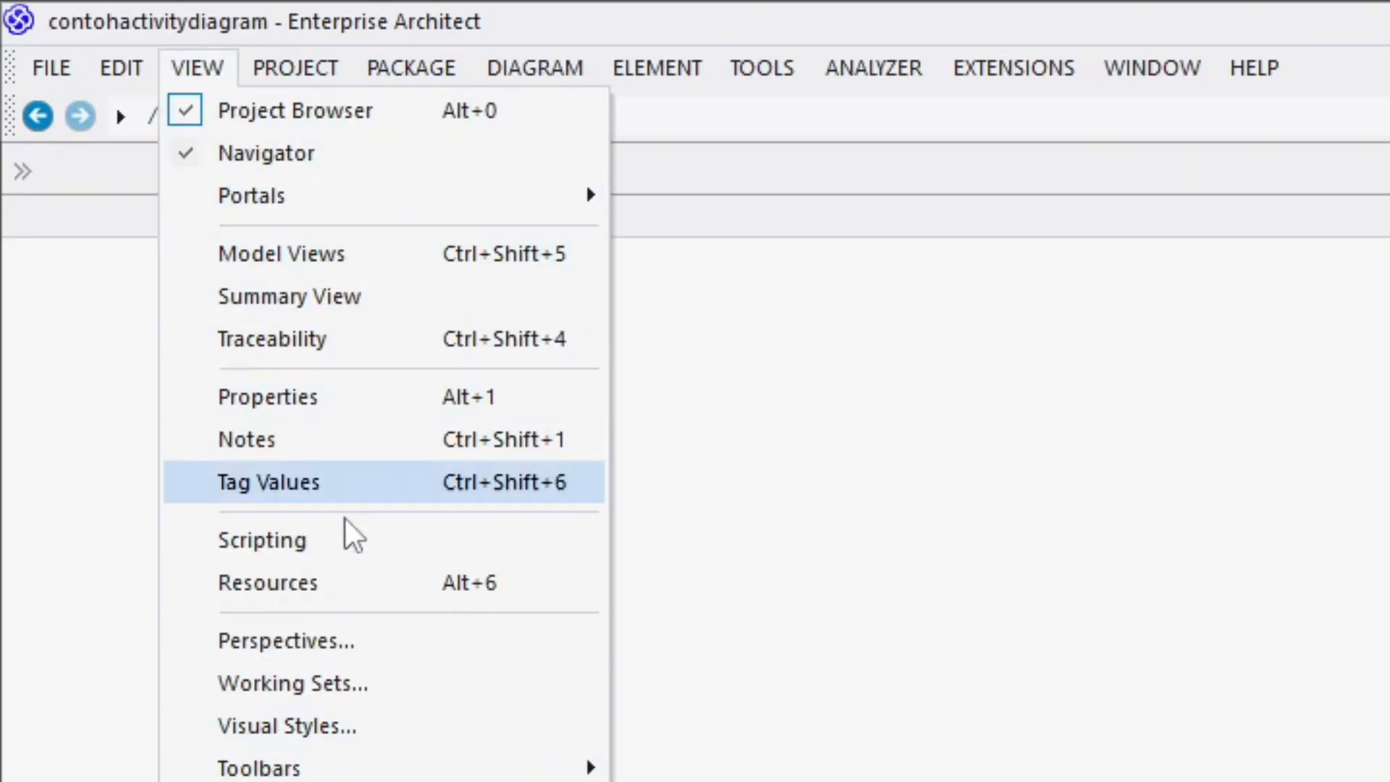
left_click(347, 588)
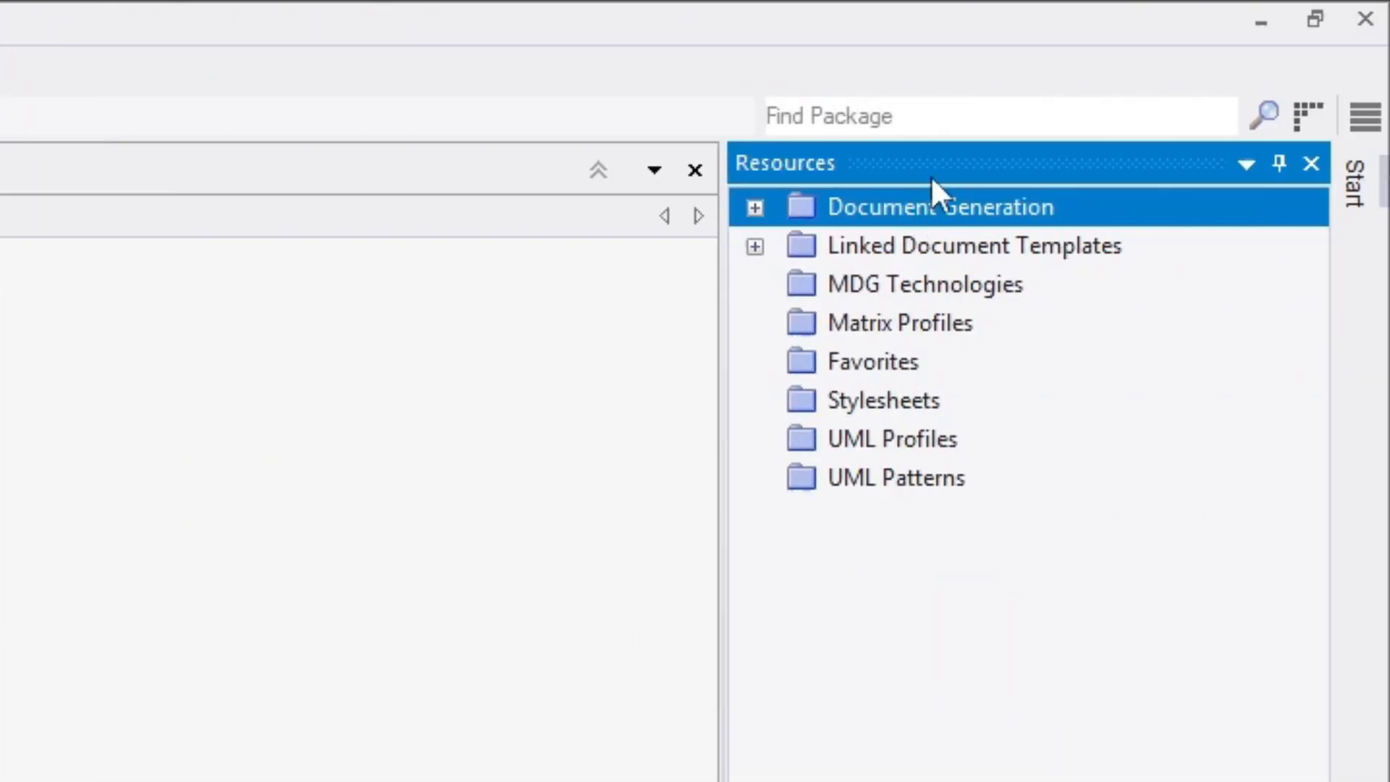
left_click_drag(931, 175, 1293, 675)
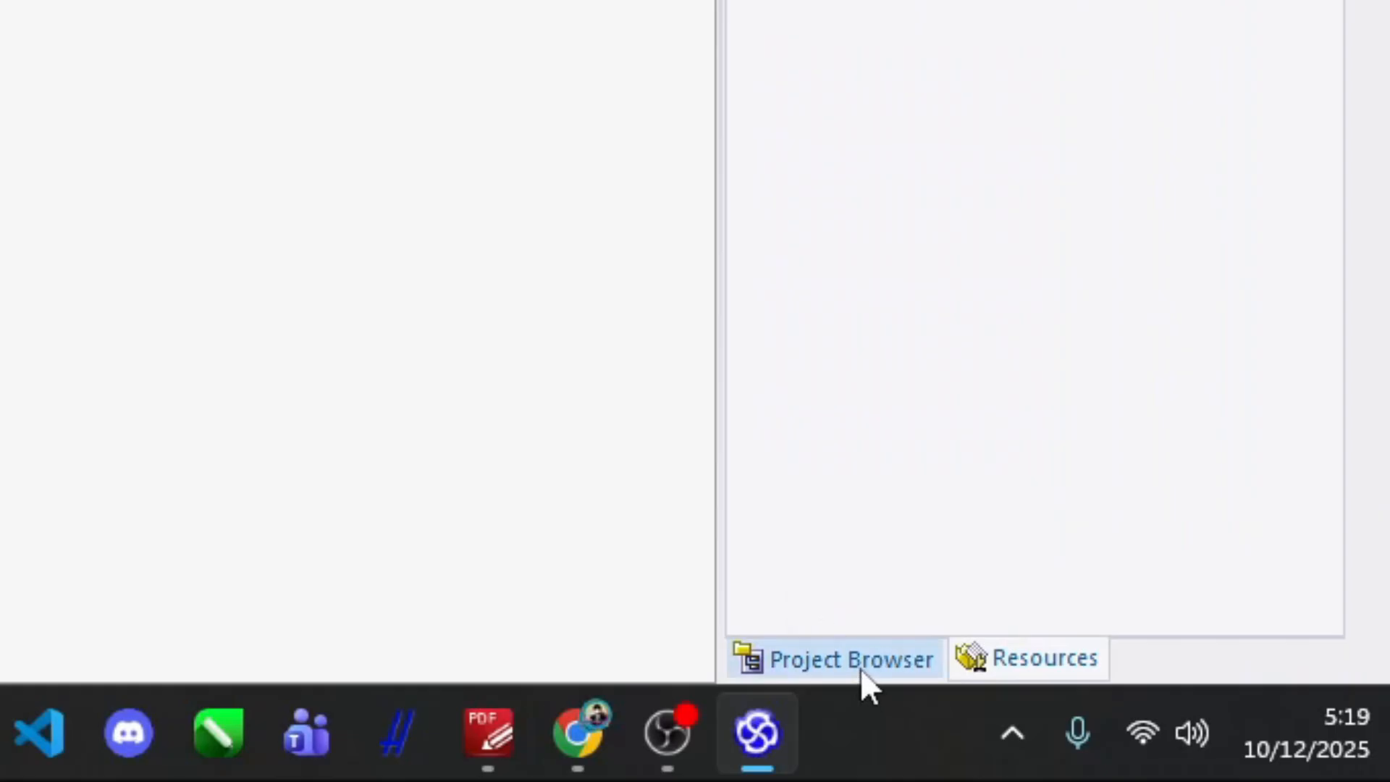
left_click(860, 668)
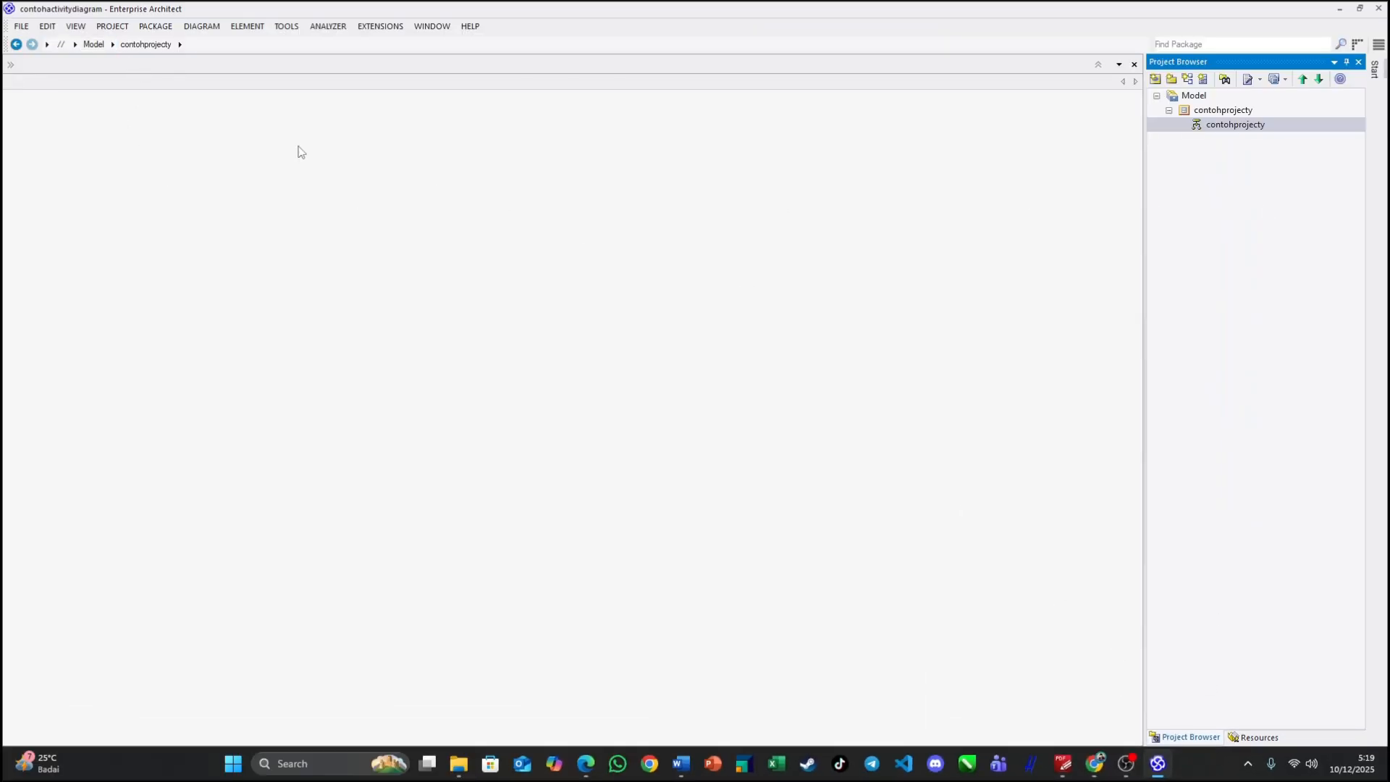
Show the Properties window and dock it directly below the Project Browser.
left_click(75, 26)
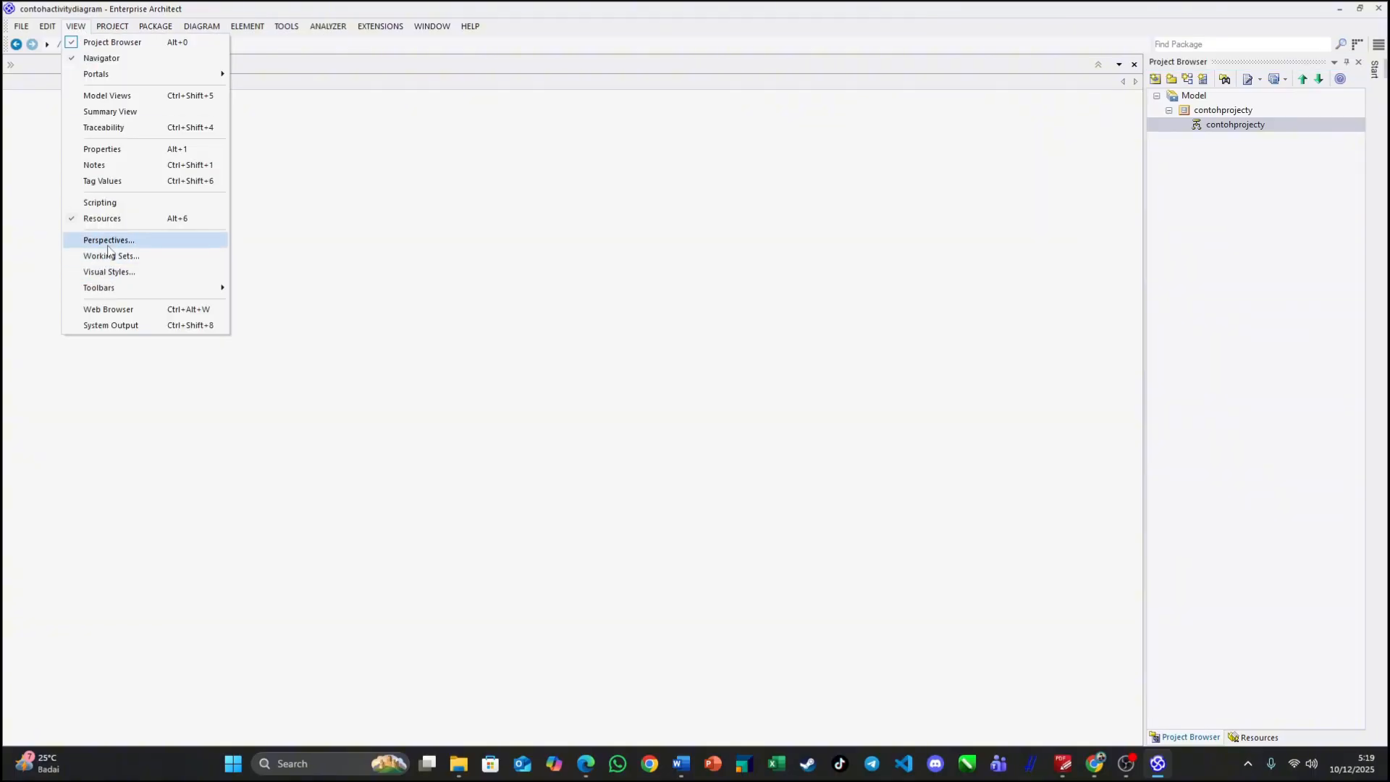
left_click(102, 149)
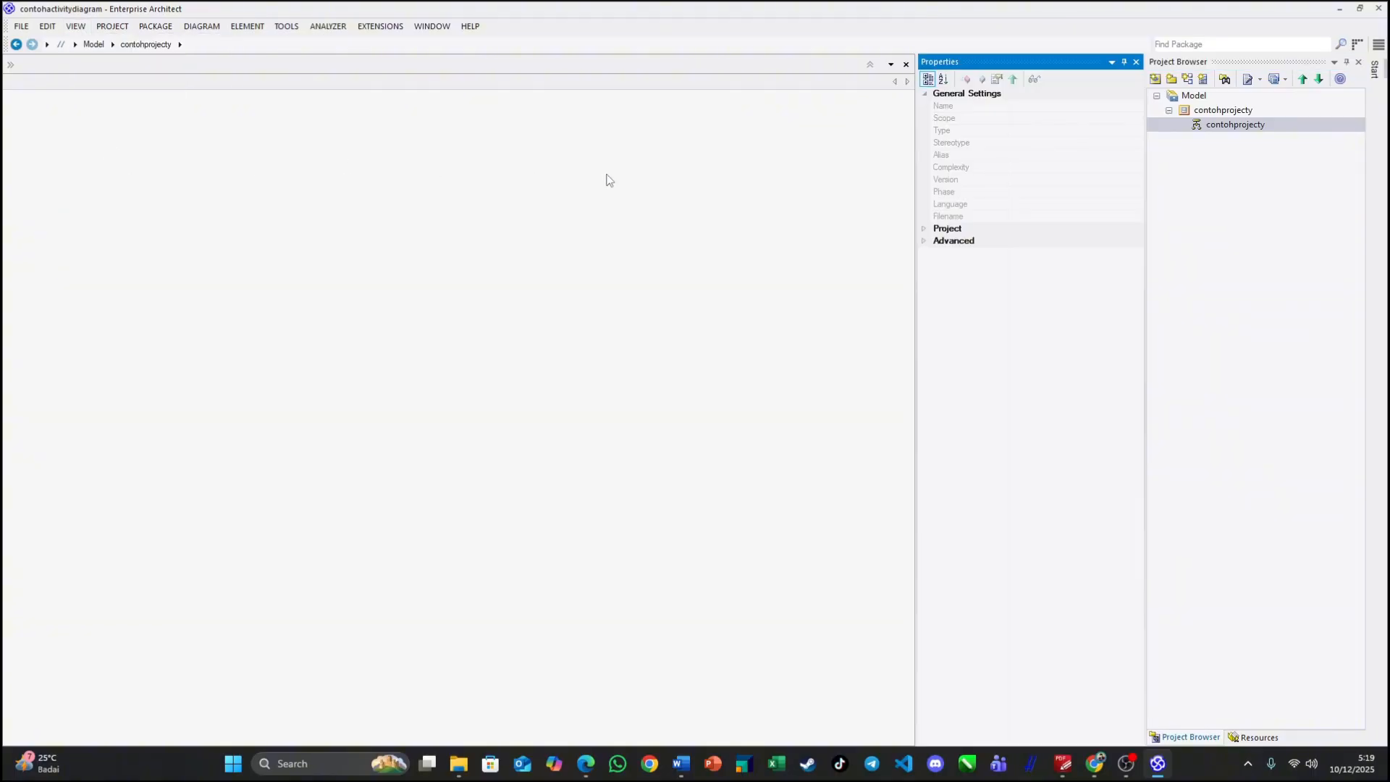
left_click_drag(1001, 70, 1201, 414)
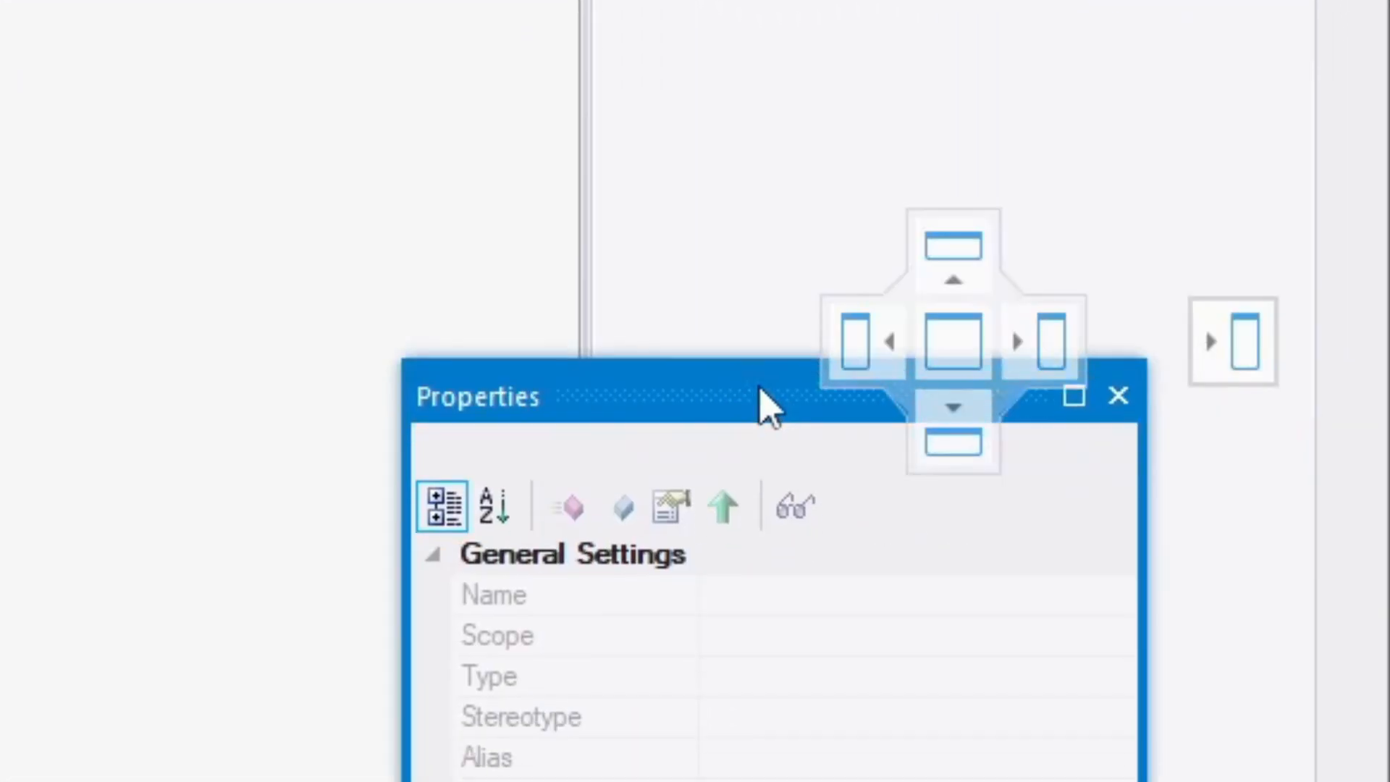
left_click_drag(760, 398, 949, 454)
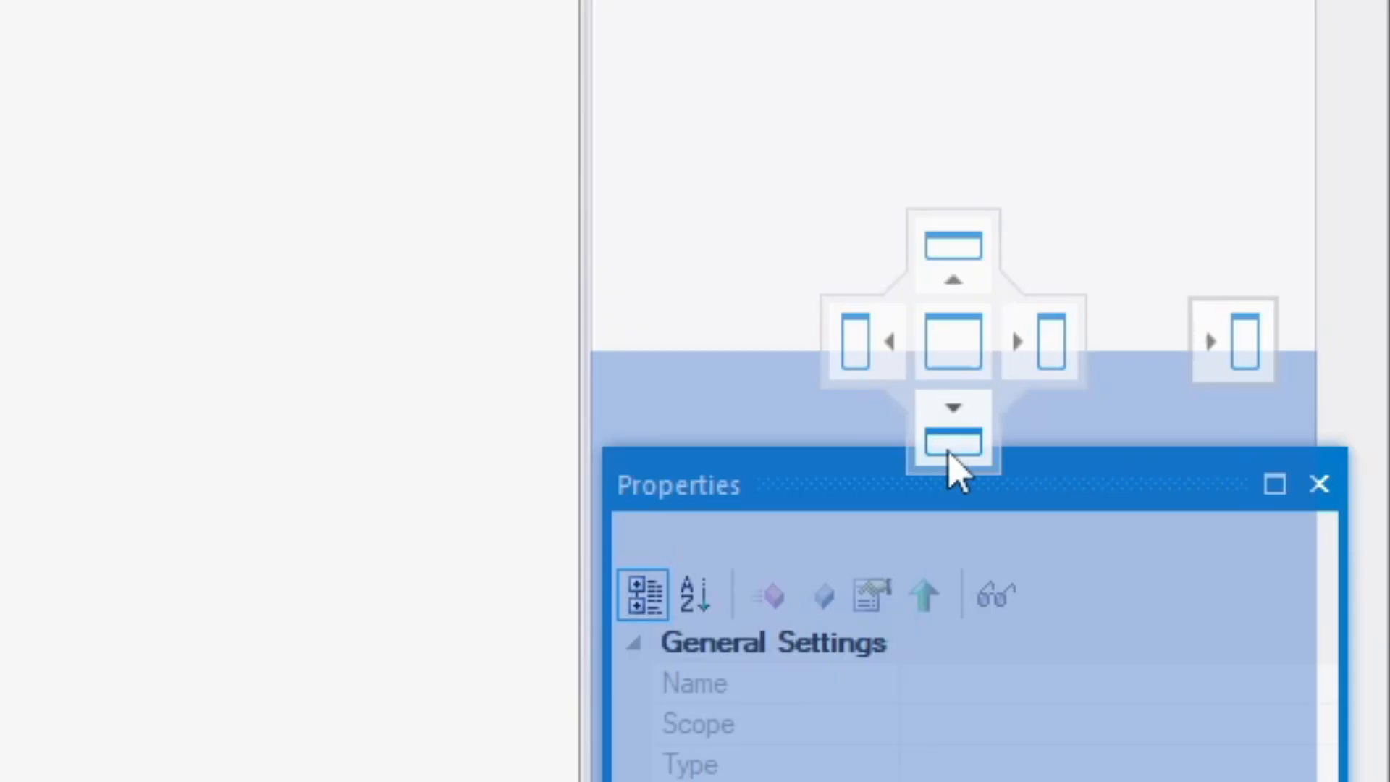
mouse_move(948, 451)
left_mouse_down()
mouse_move(859, 447)
mouse_move(970, 440)
mouse_move(869, 350)
mouse_move(1066, 345)
mouse_move(999, 273)
mouse_move(1021, 366)
mouse_move(988, 443)
mouse_move(1257, 333)
mouse_move(1272, 378)
mouse_move(1184, 405)
mouse_move(1266, 363)
mouse_move(1334, 362)
mouse_move(1145, 420)
mouse_move(977, 450)
mouse_move(968, 435)
left_mouse_up()
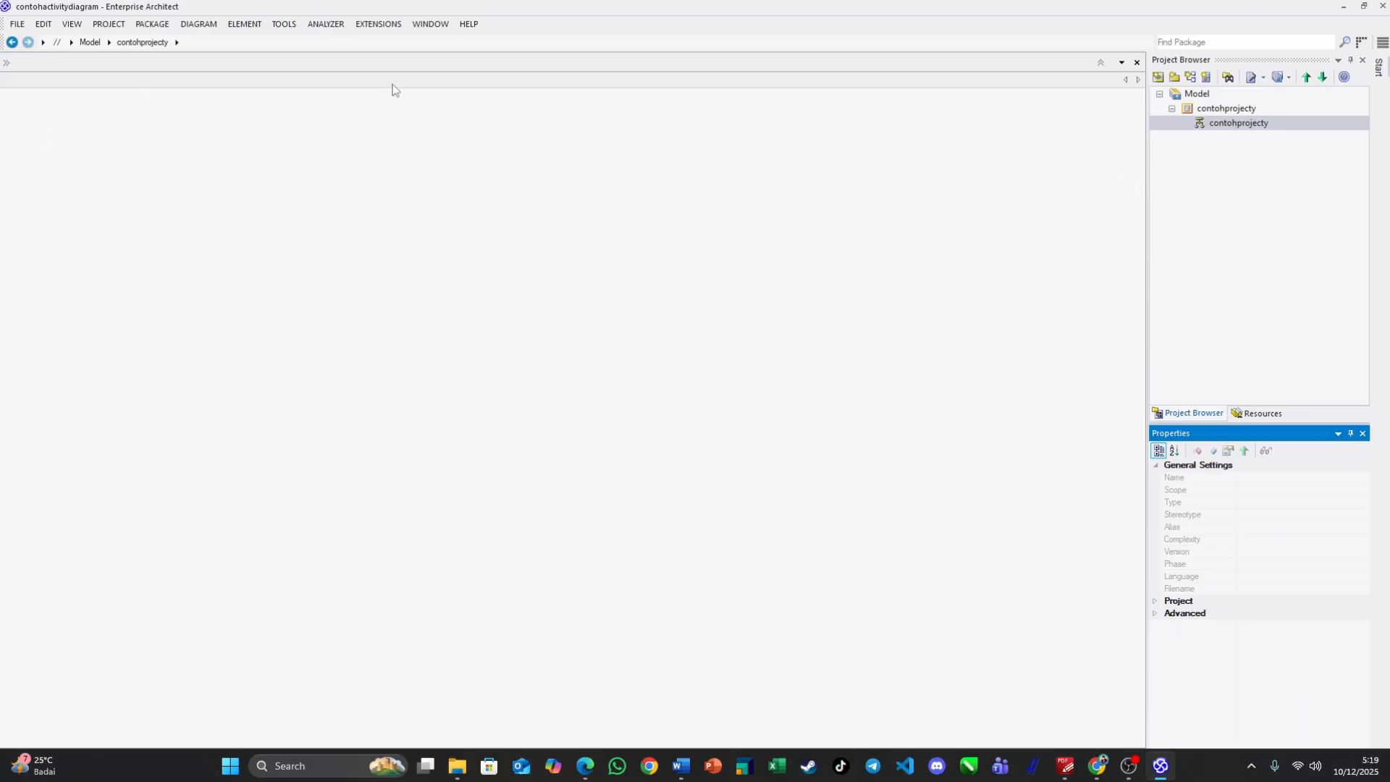
left_click(371, 403)
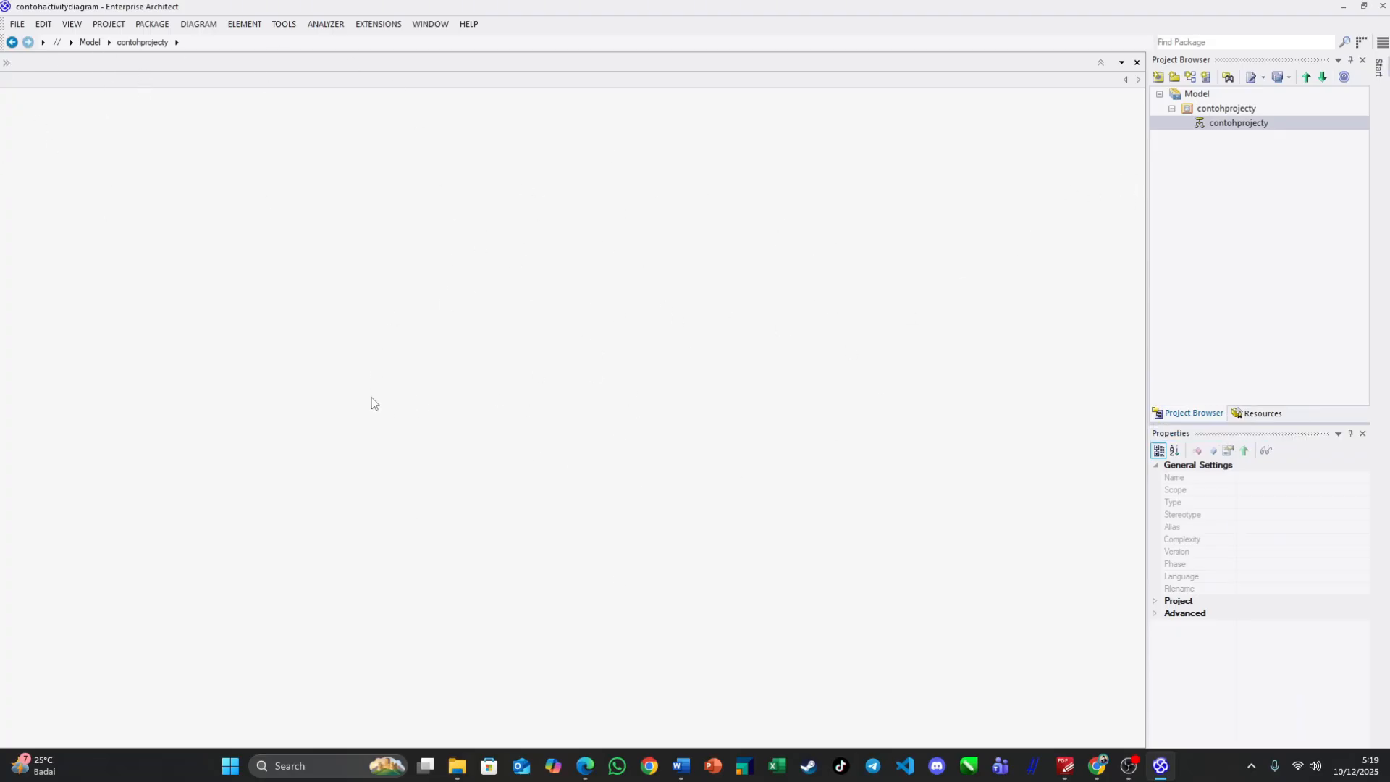
Open the contohprojecty activity diagram from its package and show its diagram toolbox.
left_click(1237, 129)
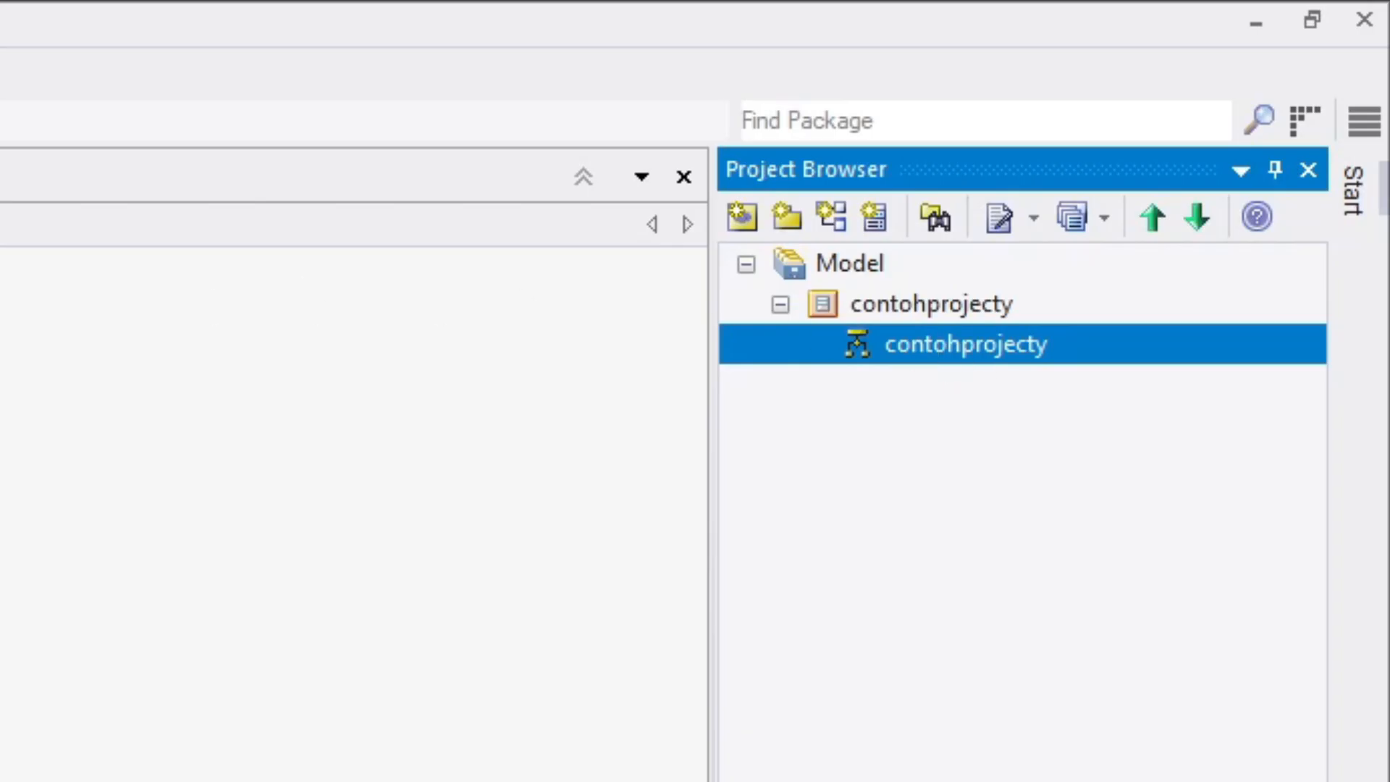
left_click(496, 124)
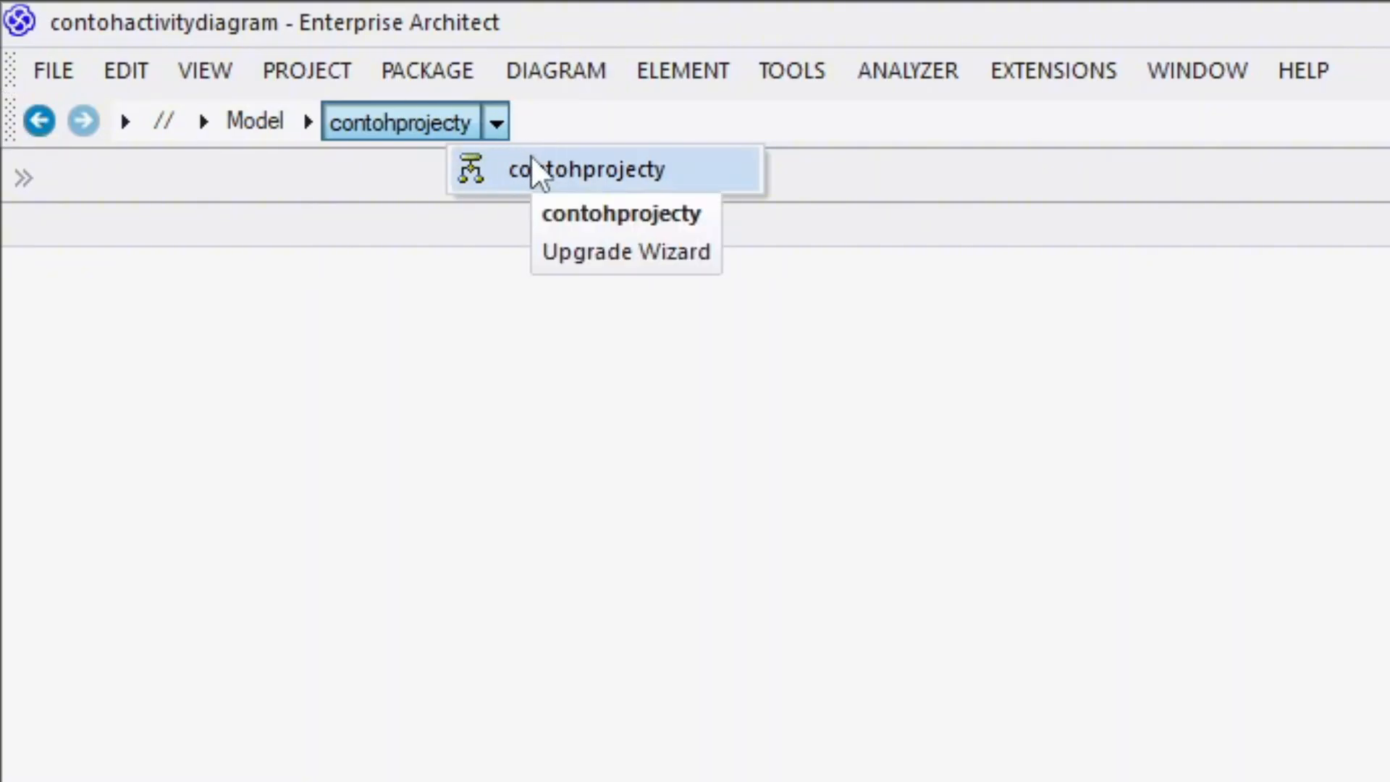
left_click(554, 175)
left_click(24, 177)
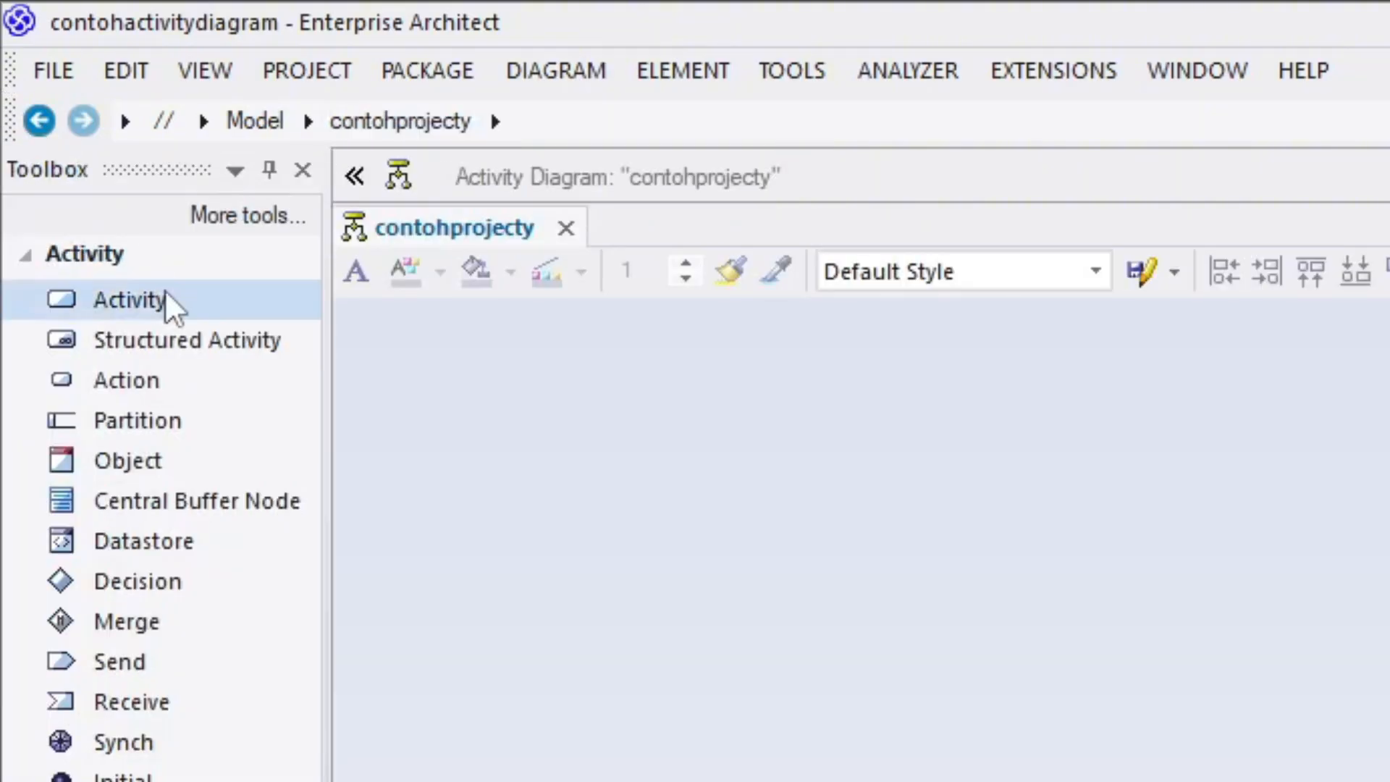
left_click(303, 171)
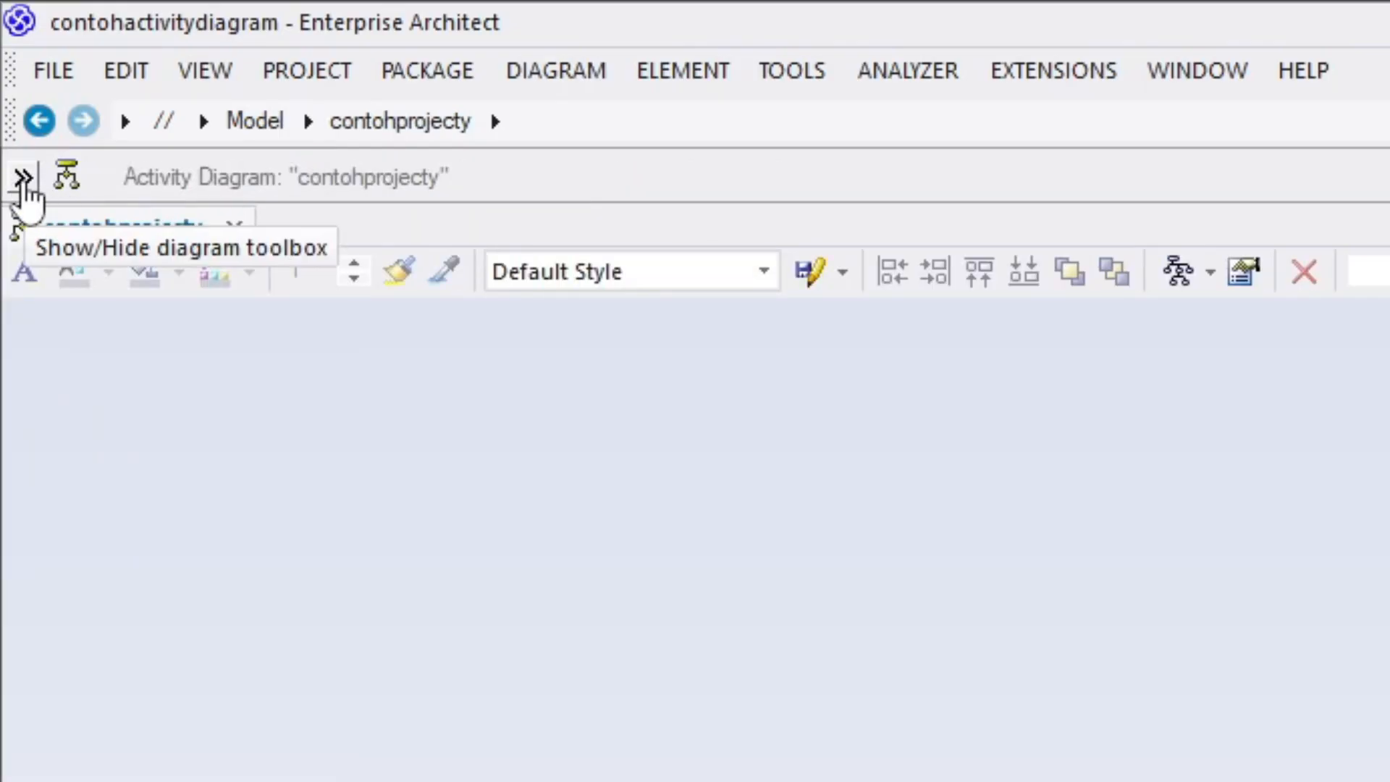
left_click(23, 181)
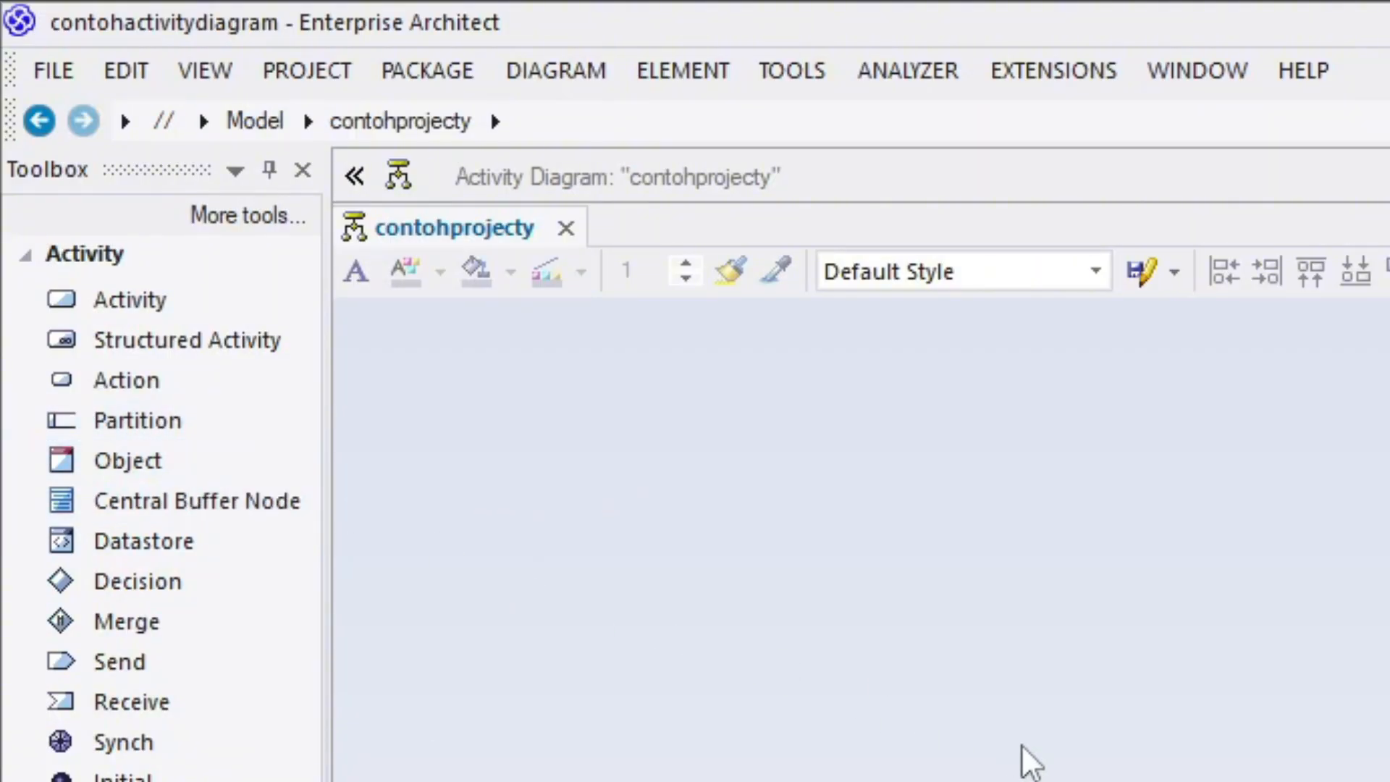
Add a Partition to the contohprojecty activity diagram and name it "user".
left_click(187, 414)
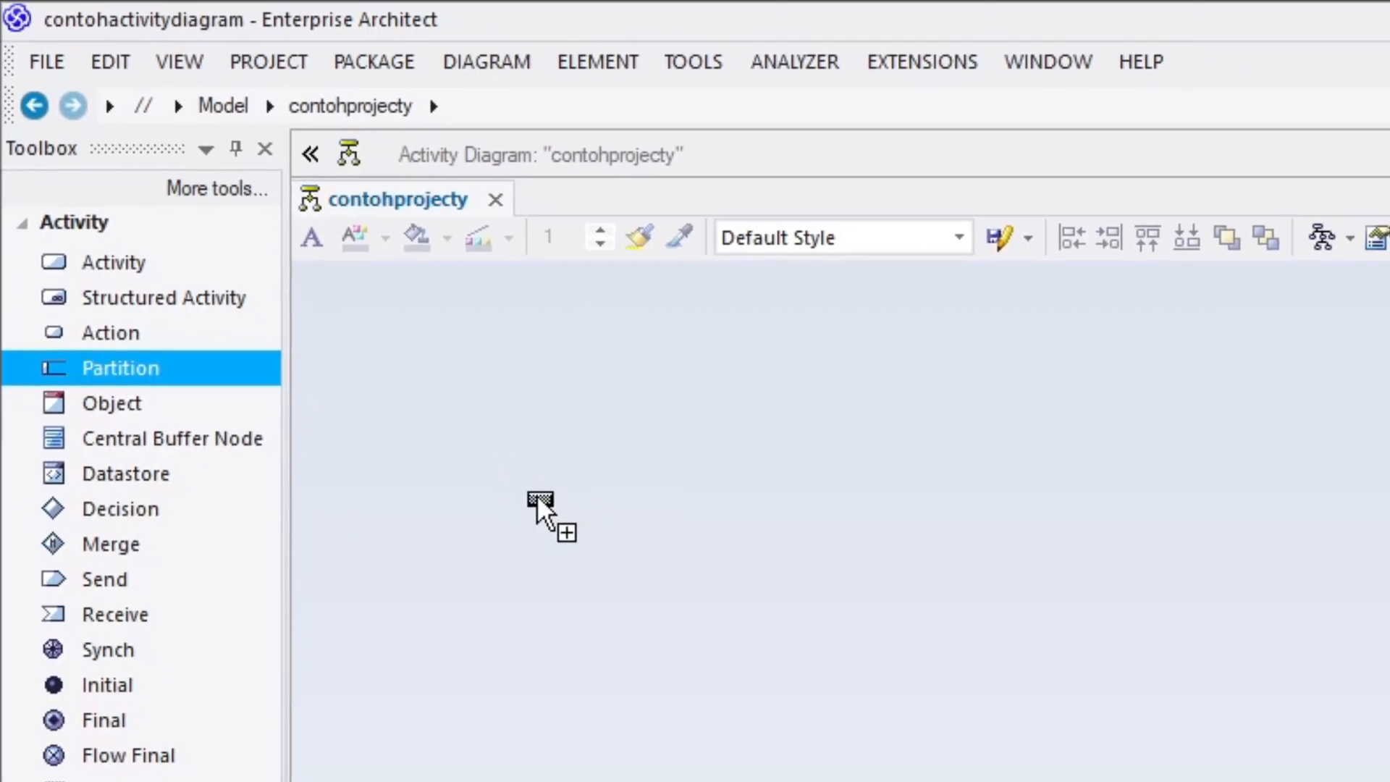
left_click(732, 654)
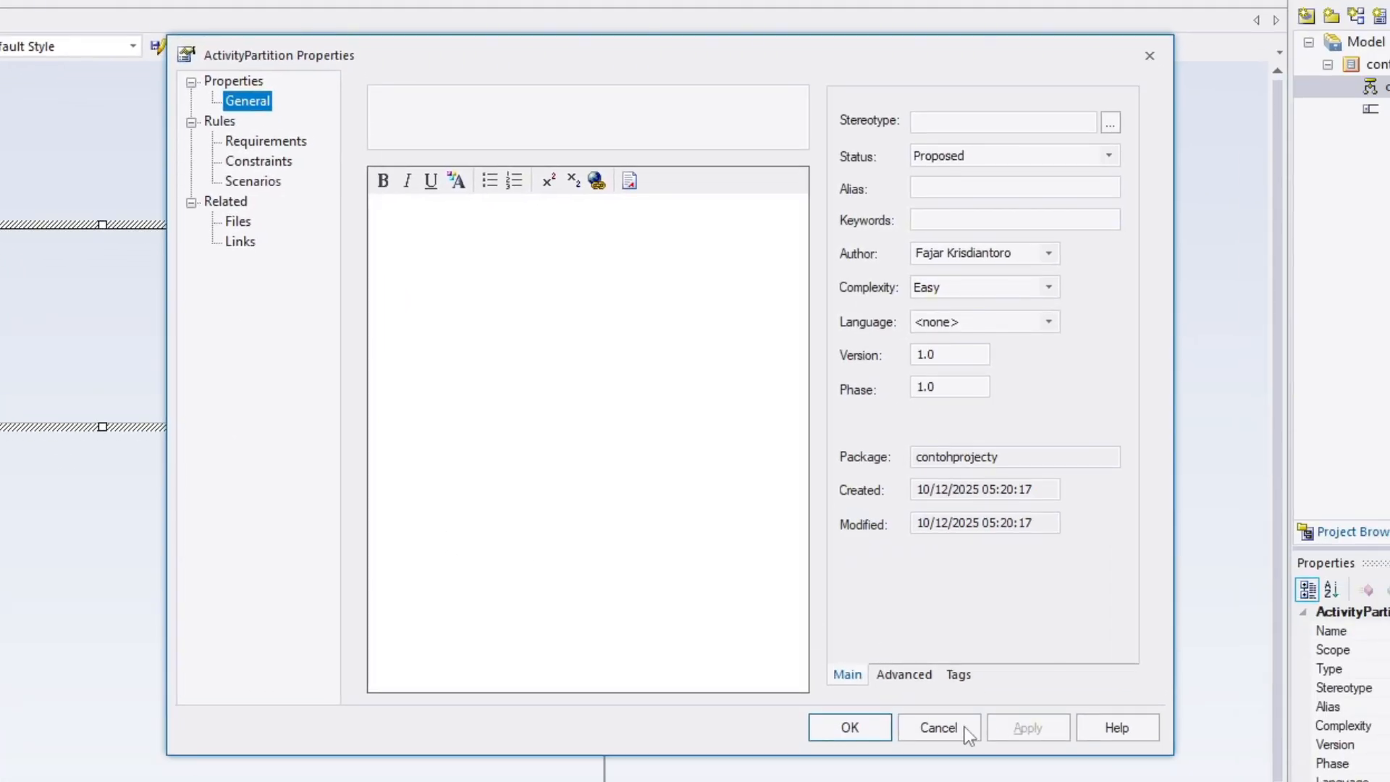
left_click(611, 123)
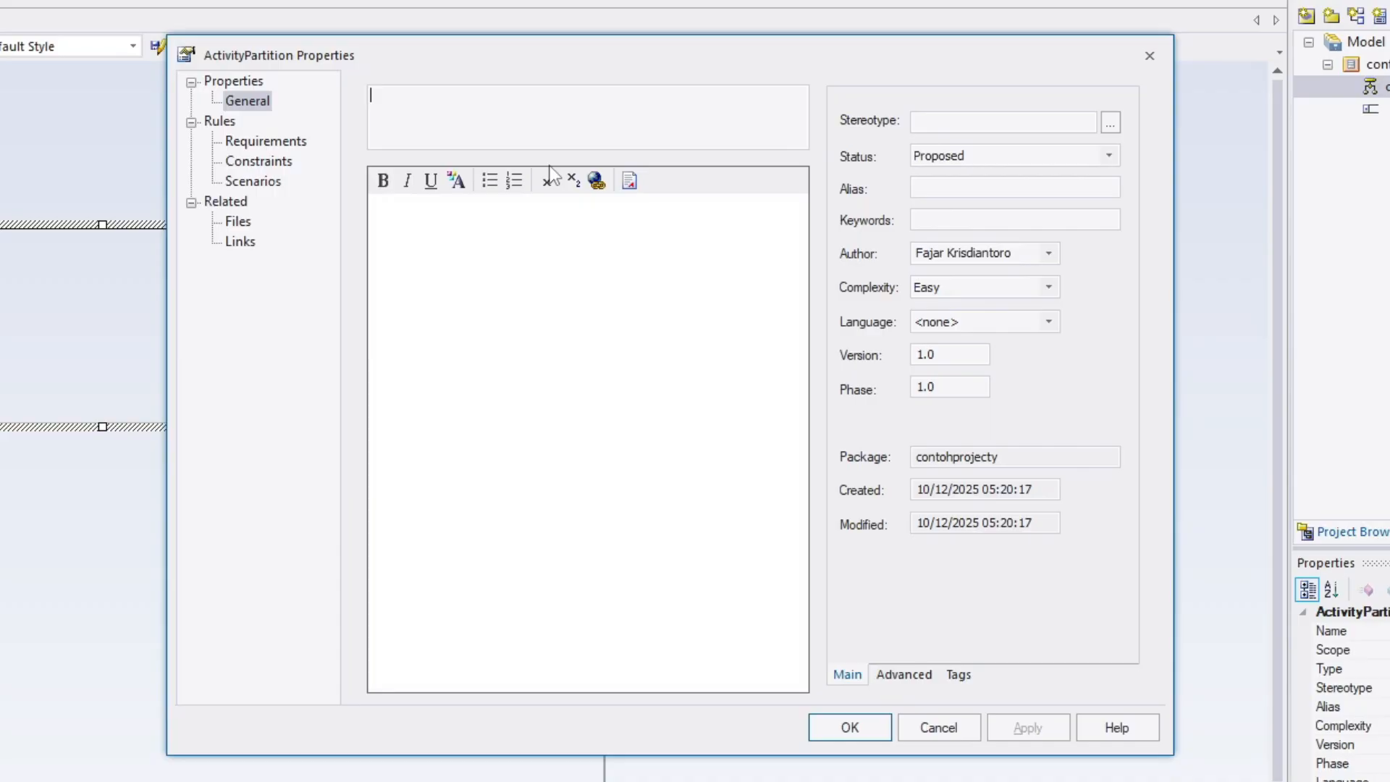
type("uer")
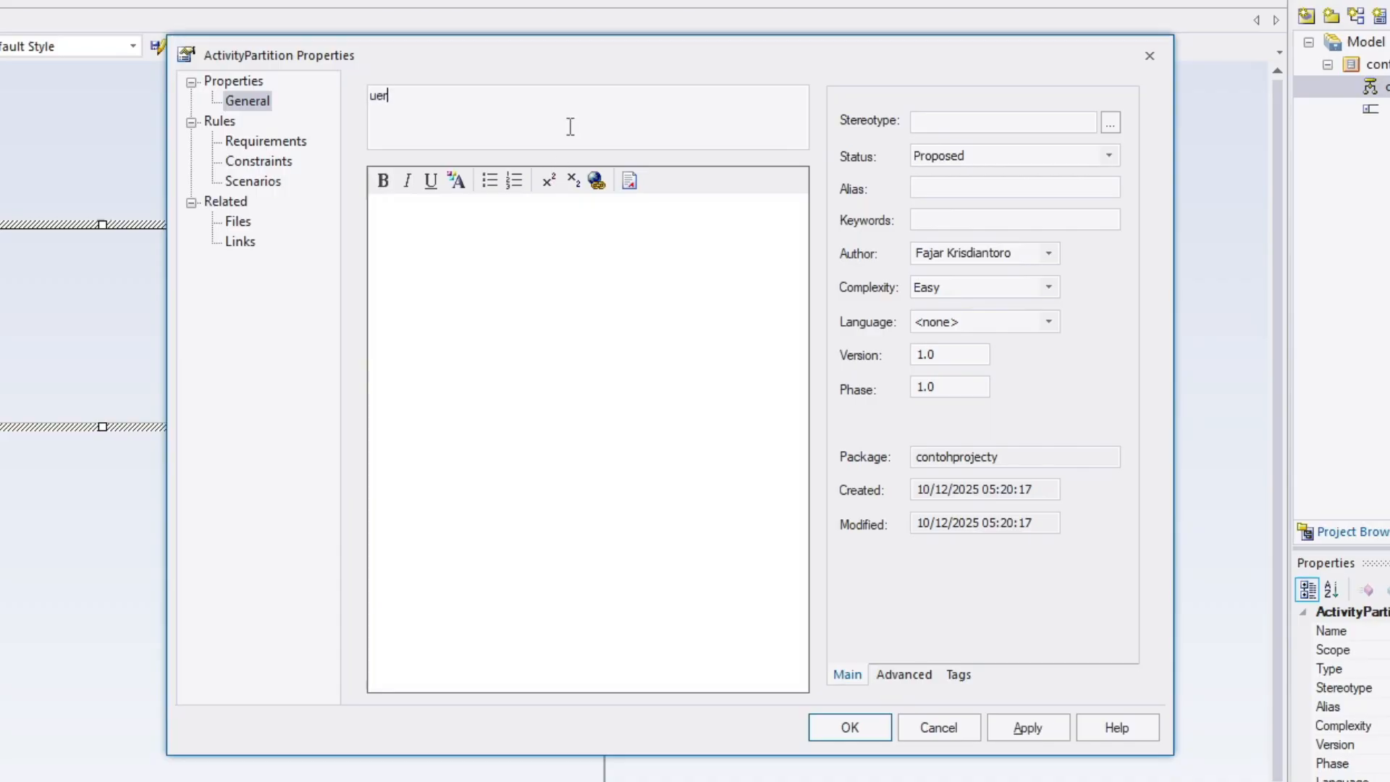
key("BackSpace")
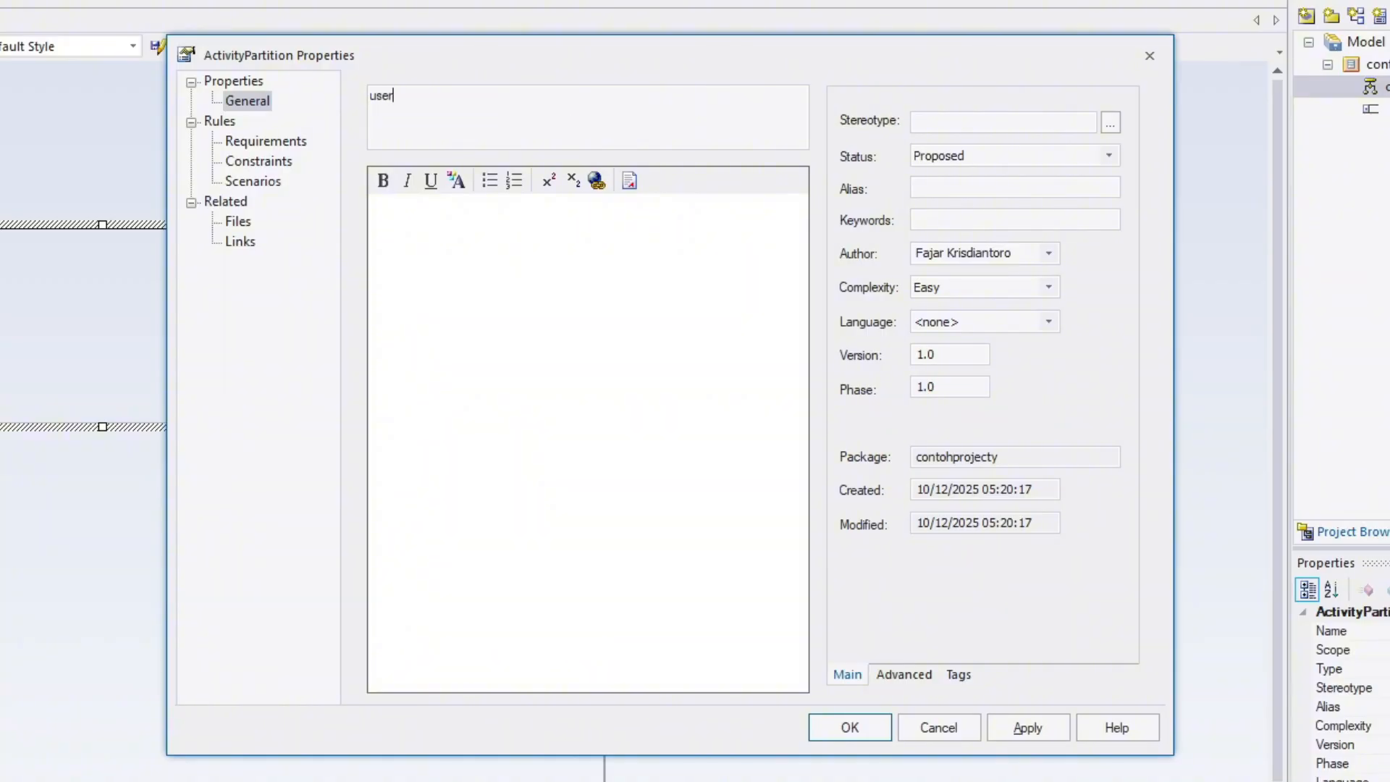
left_click(1061, 722)
left_click(912, 731)
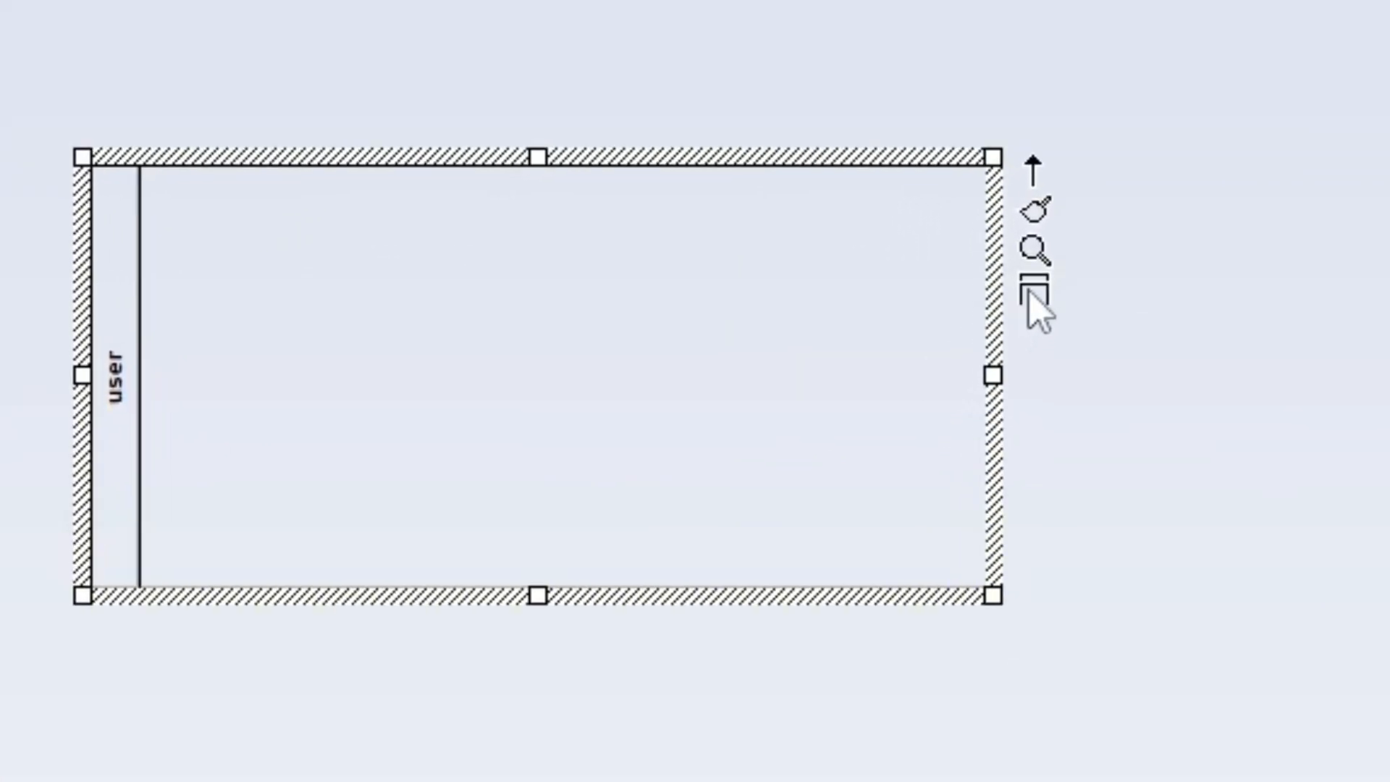
Switch the user partition to a vertical swimlane with its name across the top and narrow it by moving its outer edge inward.
left_click(1036, 293)
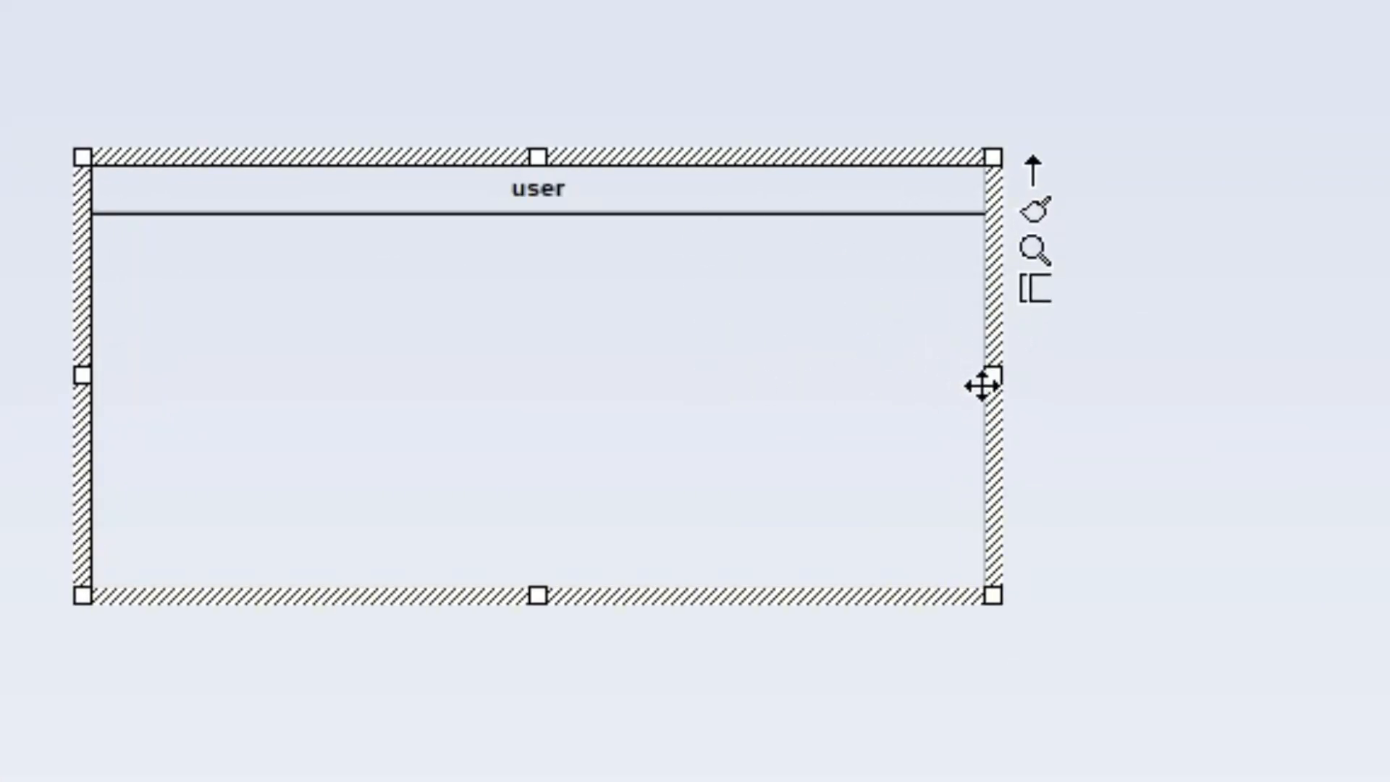
left_click_drag(995, 379, 749, 370)
left_click(408, 329)
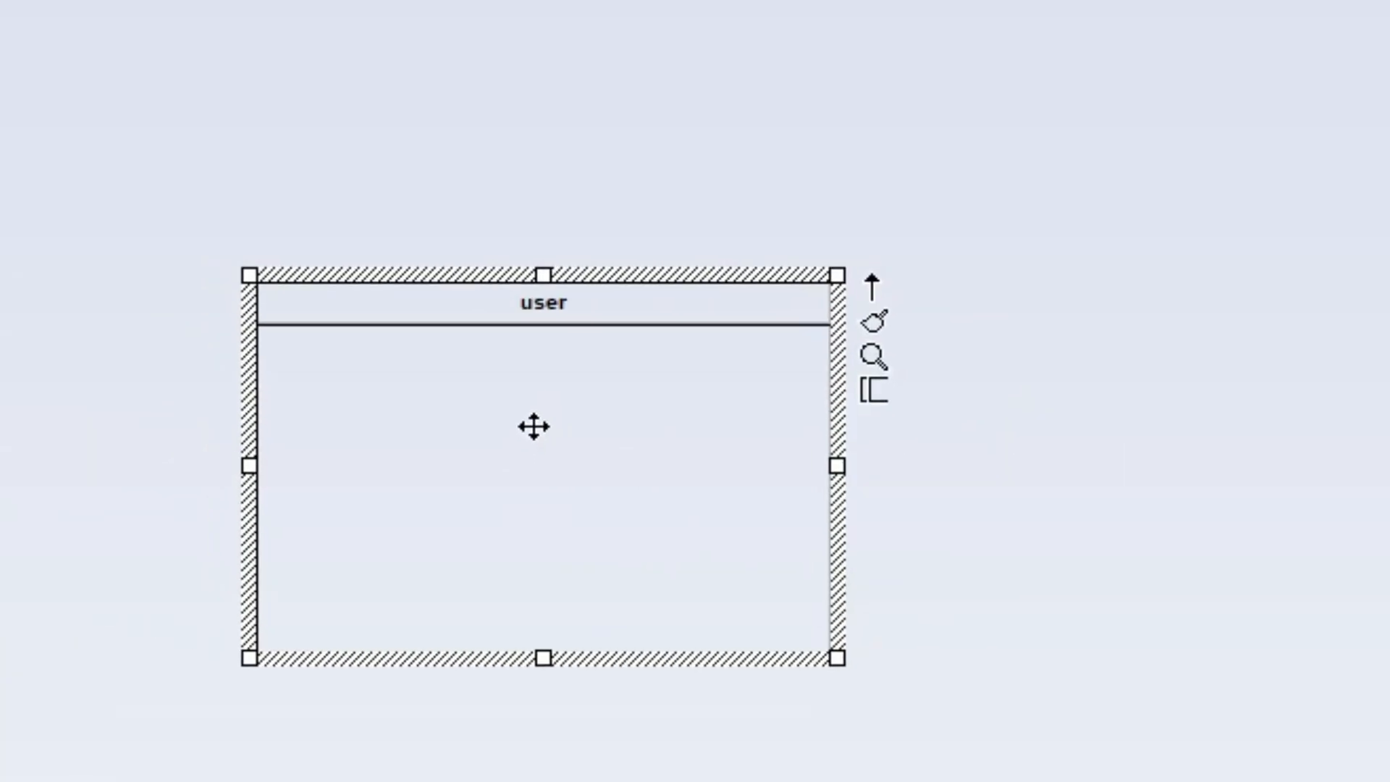
Add a second Partition beside the user partition and name it "Sistem".
left_click(295, 88)
left_click_drag(144, 336, 1136, 574)
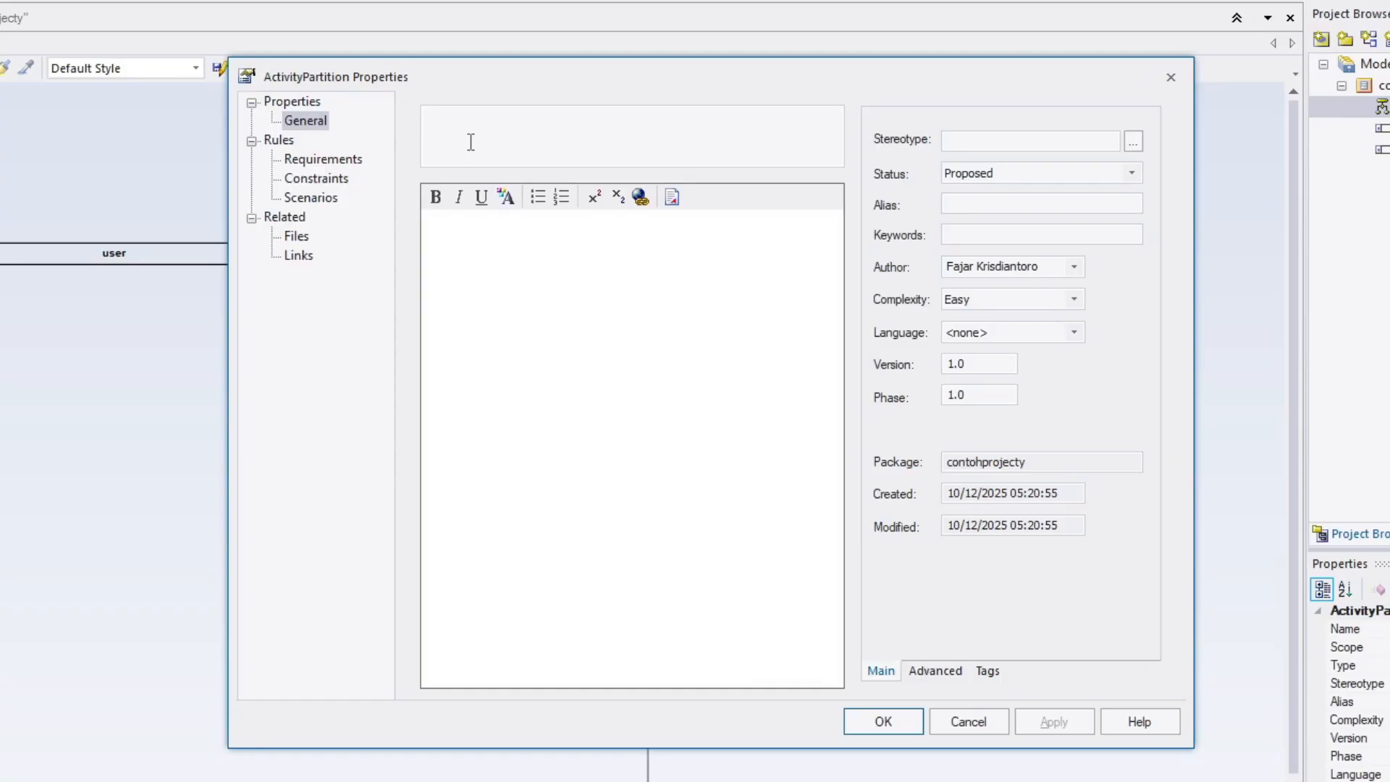
type("/s")
type("stem")
left_click(1057, 728)
left_click(896, 725)
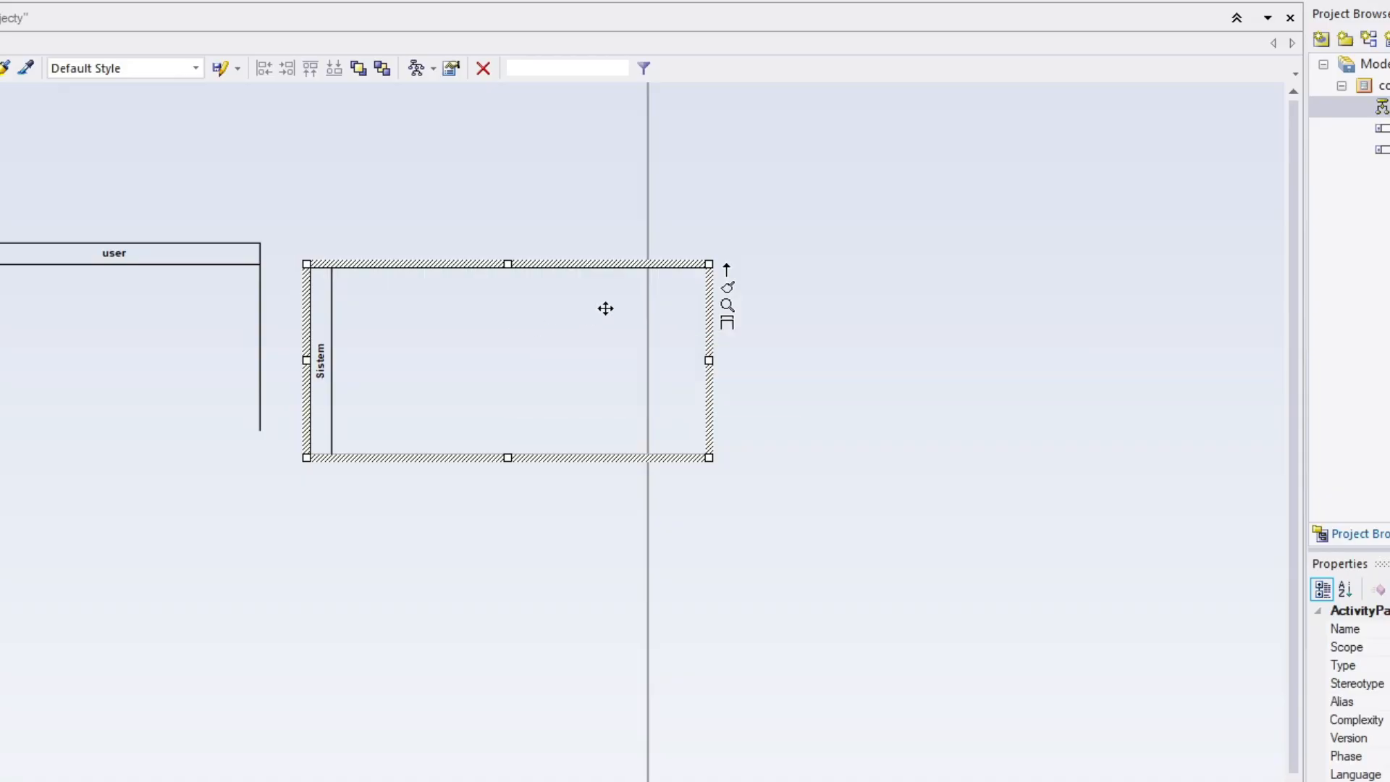
Make the Sistem partition vertical, dock it directly beside the user partition and narrow it to match.
left_click(727, 323)
left_click_drag(571, 346, 528, 323)
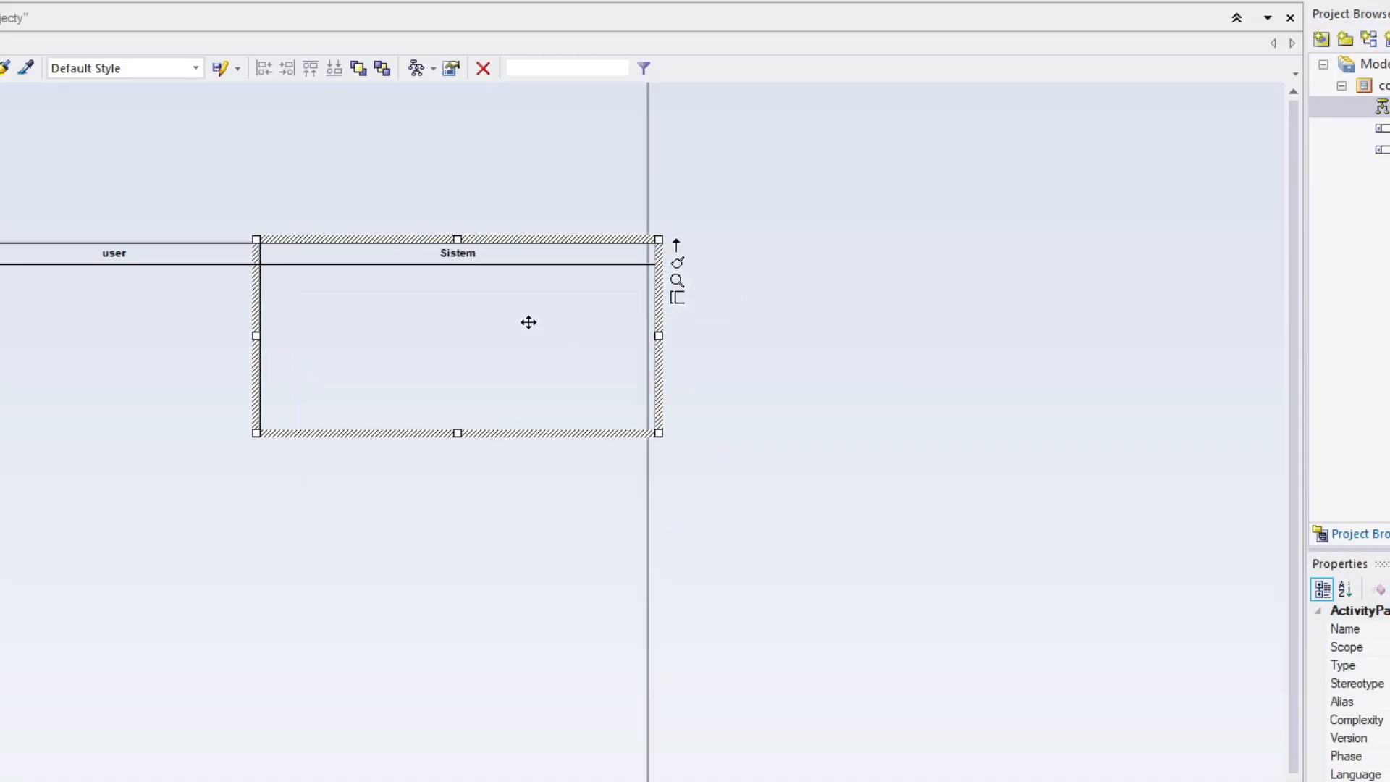
left_click_drag(659, 328, 555, 330)
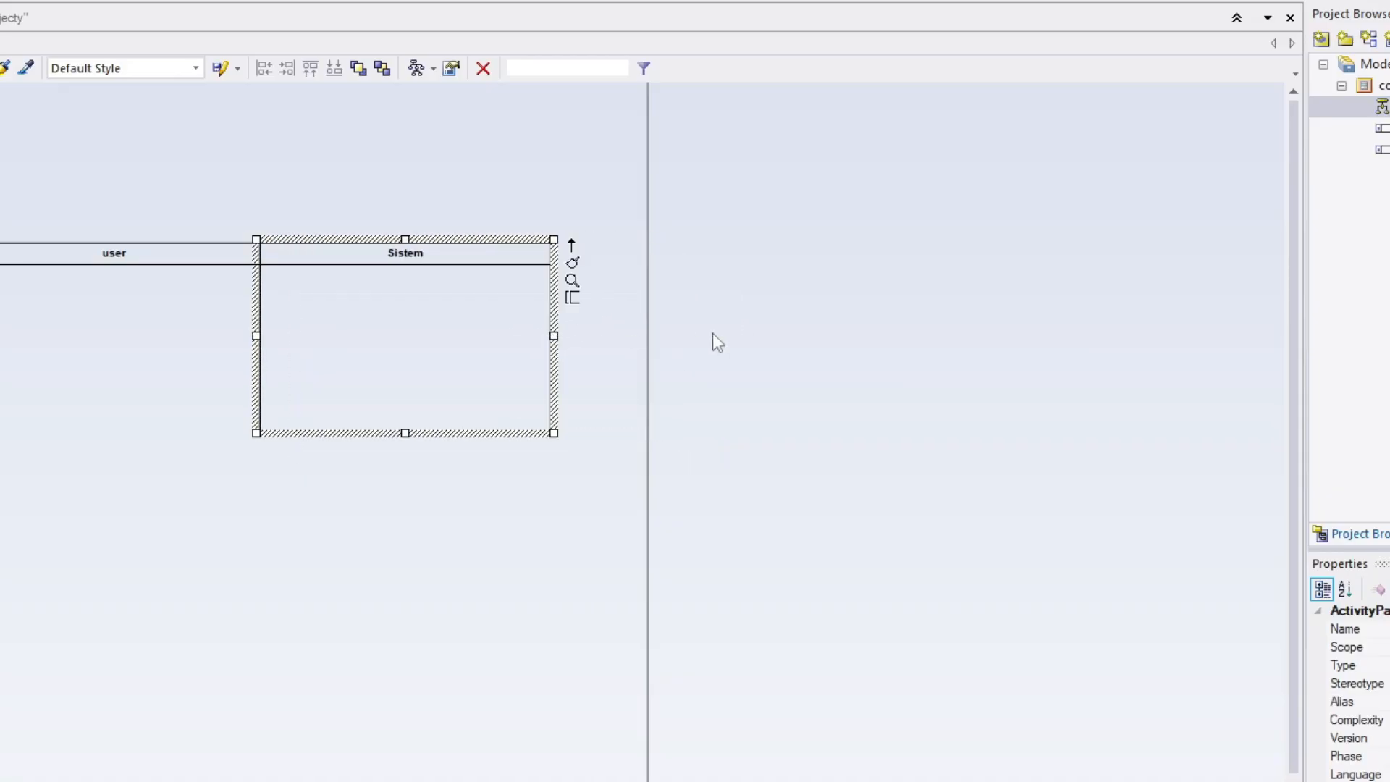
left_click(712, 334)
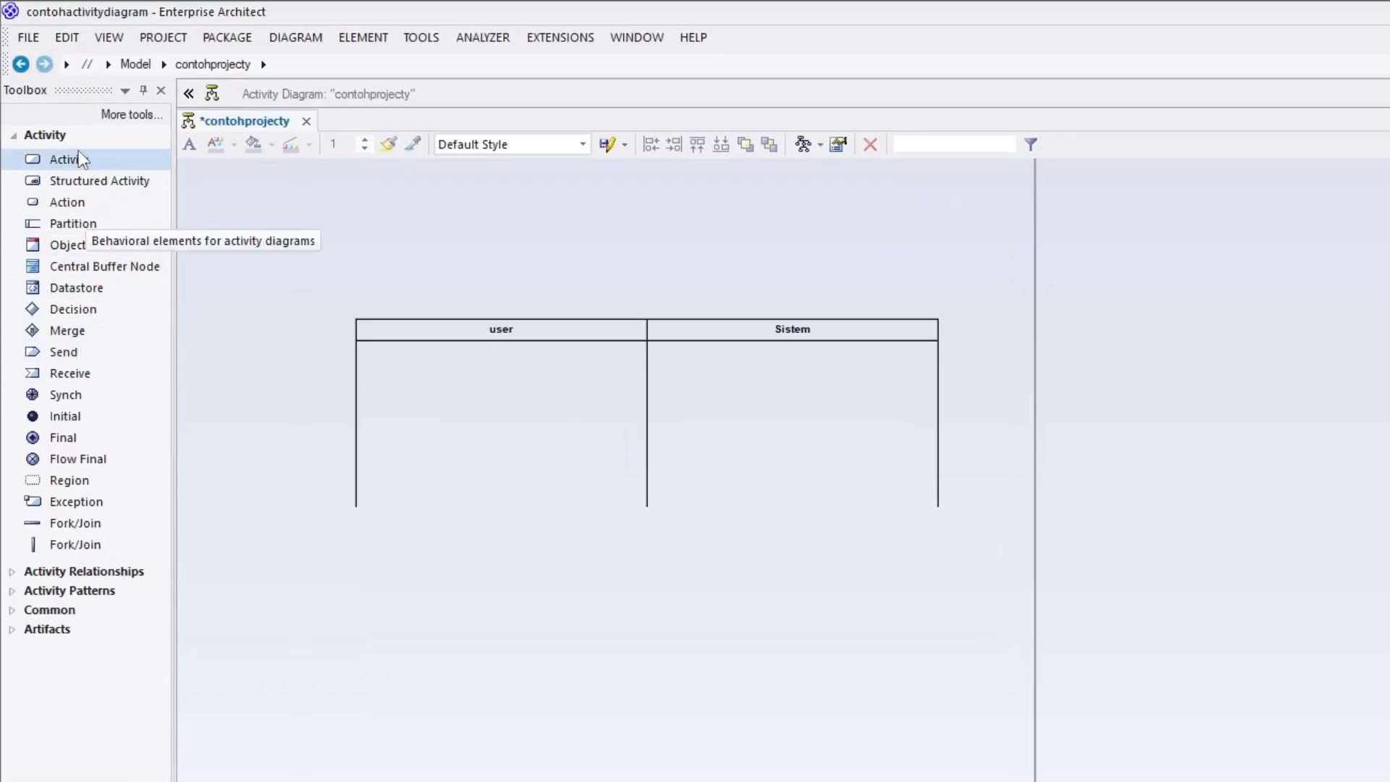
Add a third Partition beyond the Sistem partition and name it "Admin".
left_click(98, 226)
left_click(998, 346)
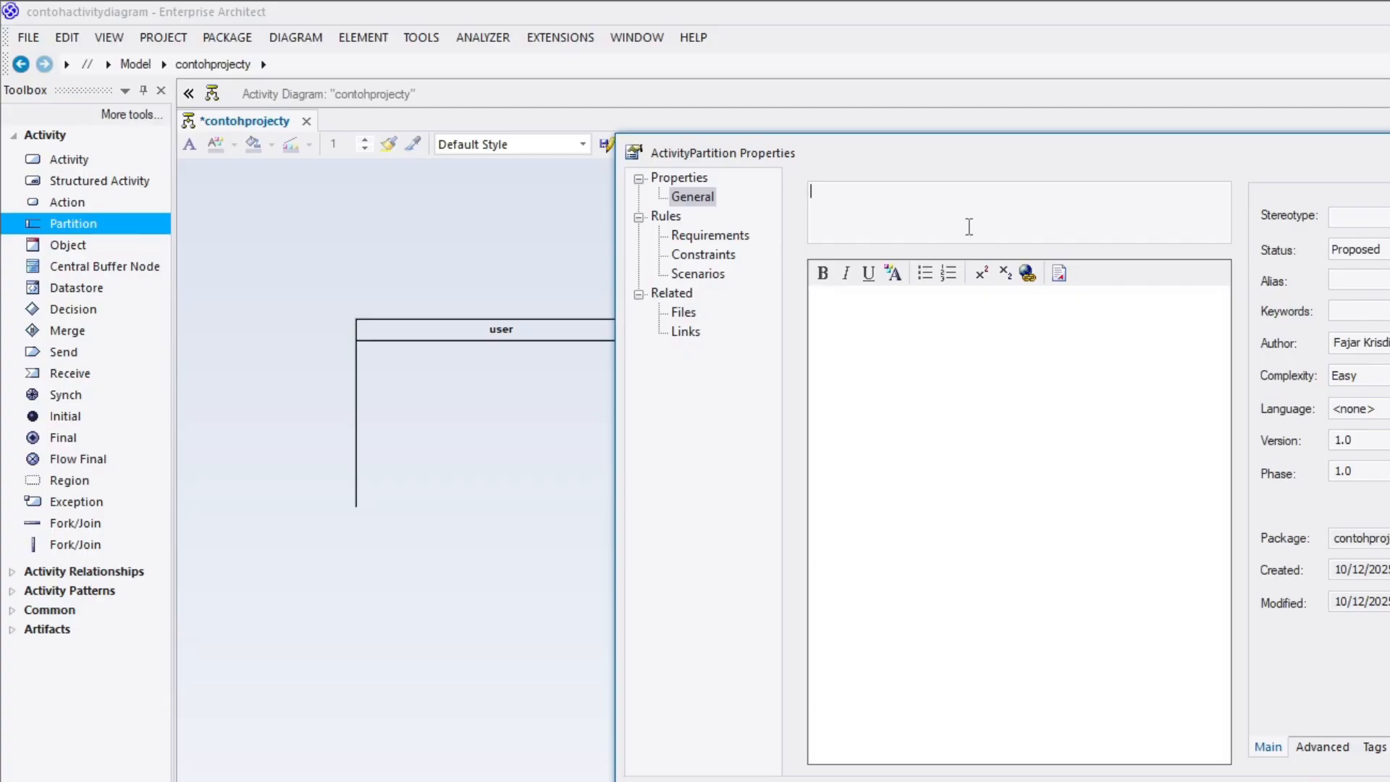
type("A")
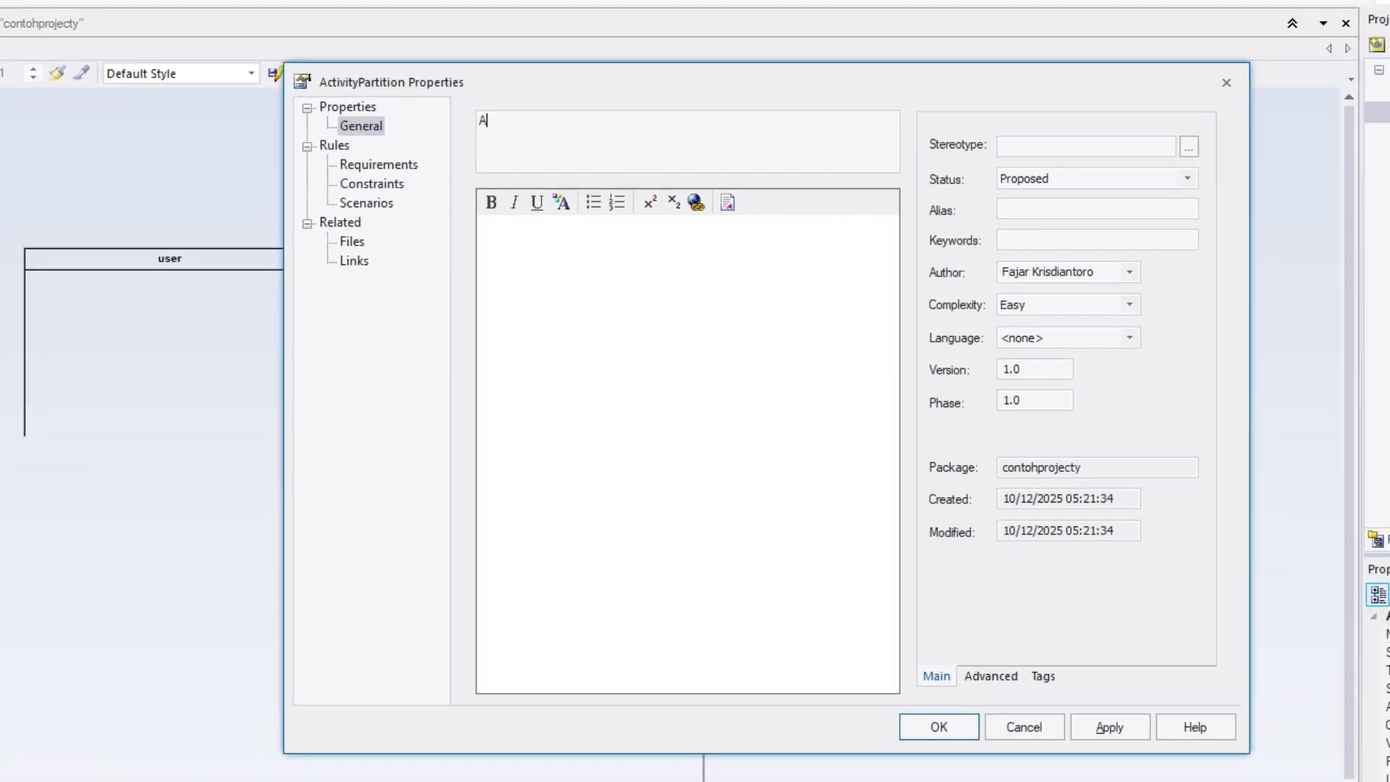
type("dmin")
left_click(926, 730)
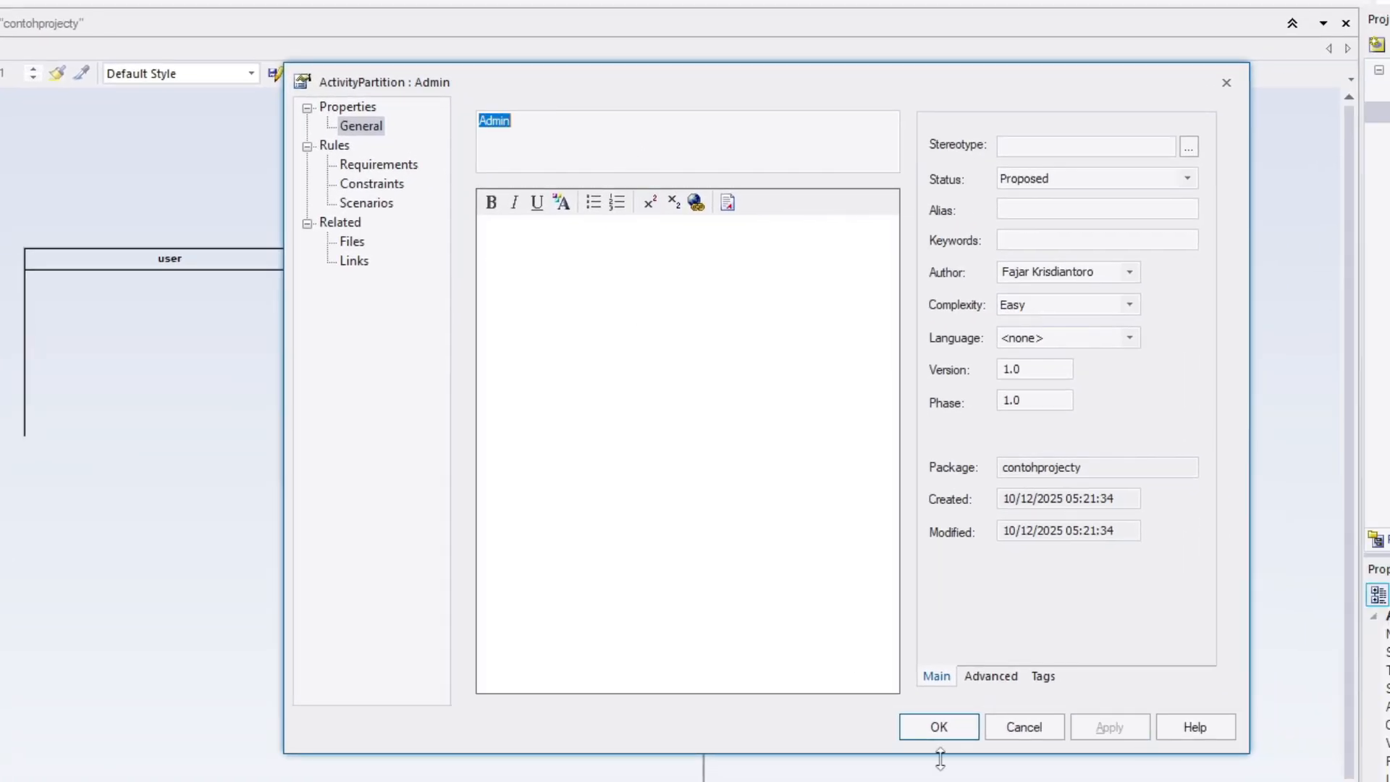
left_click(923, 732)
Make the Admin partition vertical and dock it directly beside the Sistem partition with their headers aligned.
left_click(716, 264)
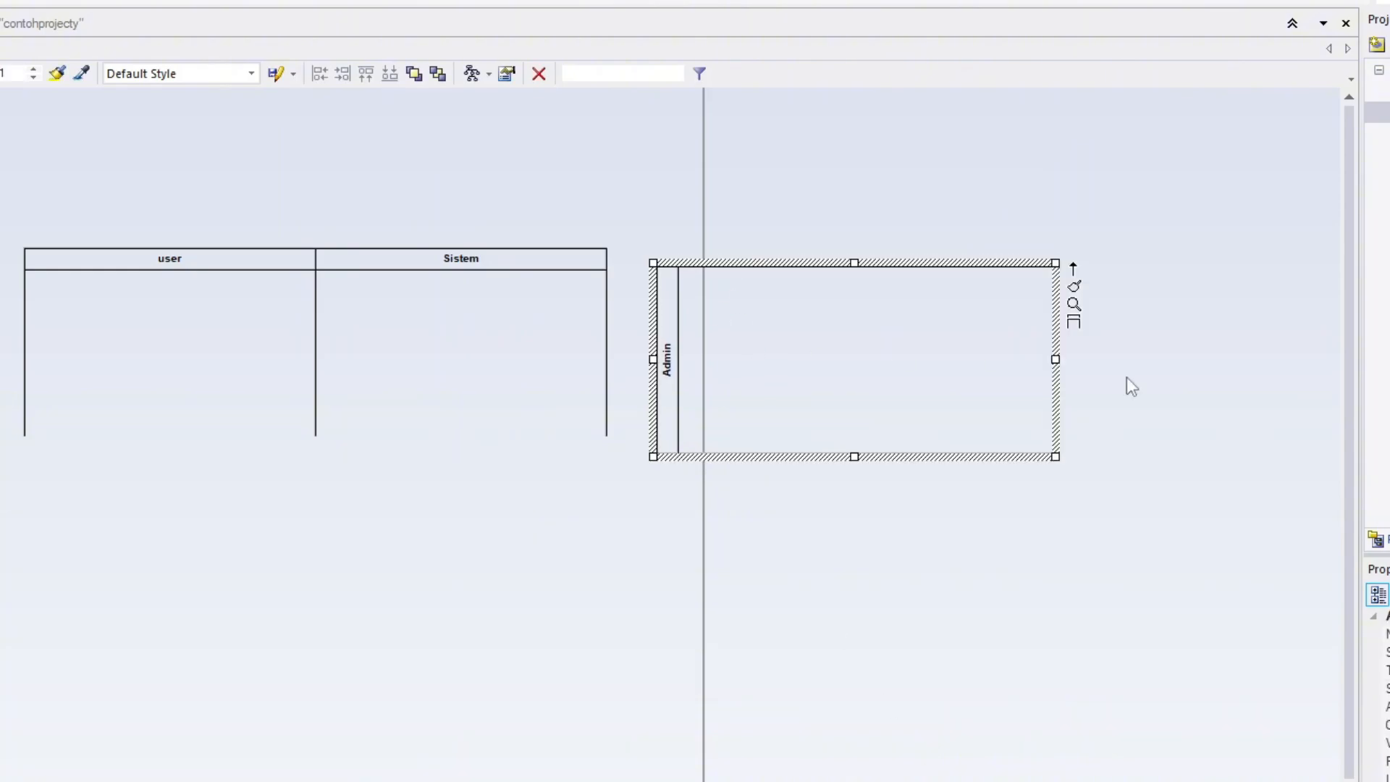
left_click(1073, 323)
left_click_drag(875, 366, 832, 349)
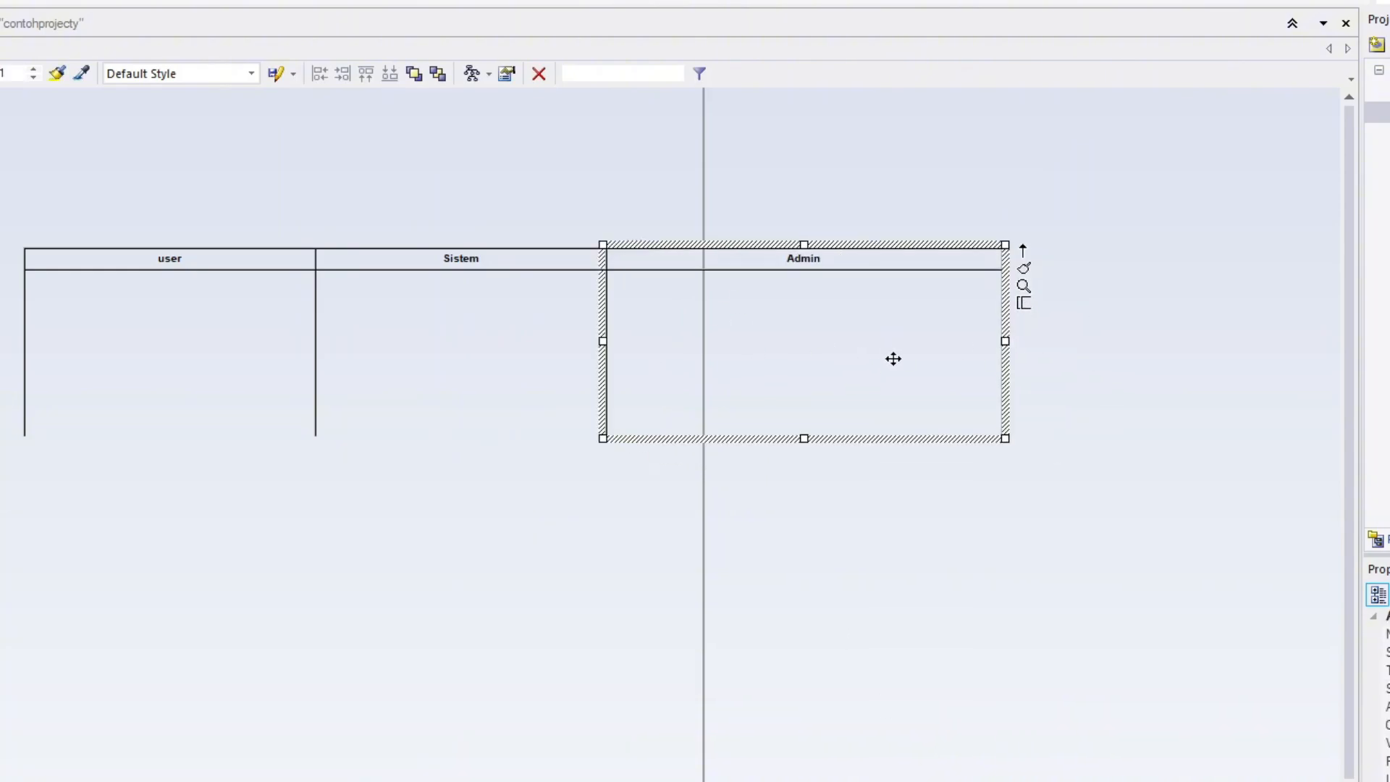
left_click(837, 450)
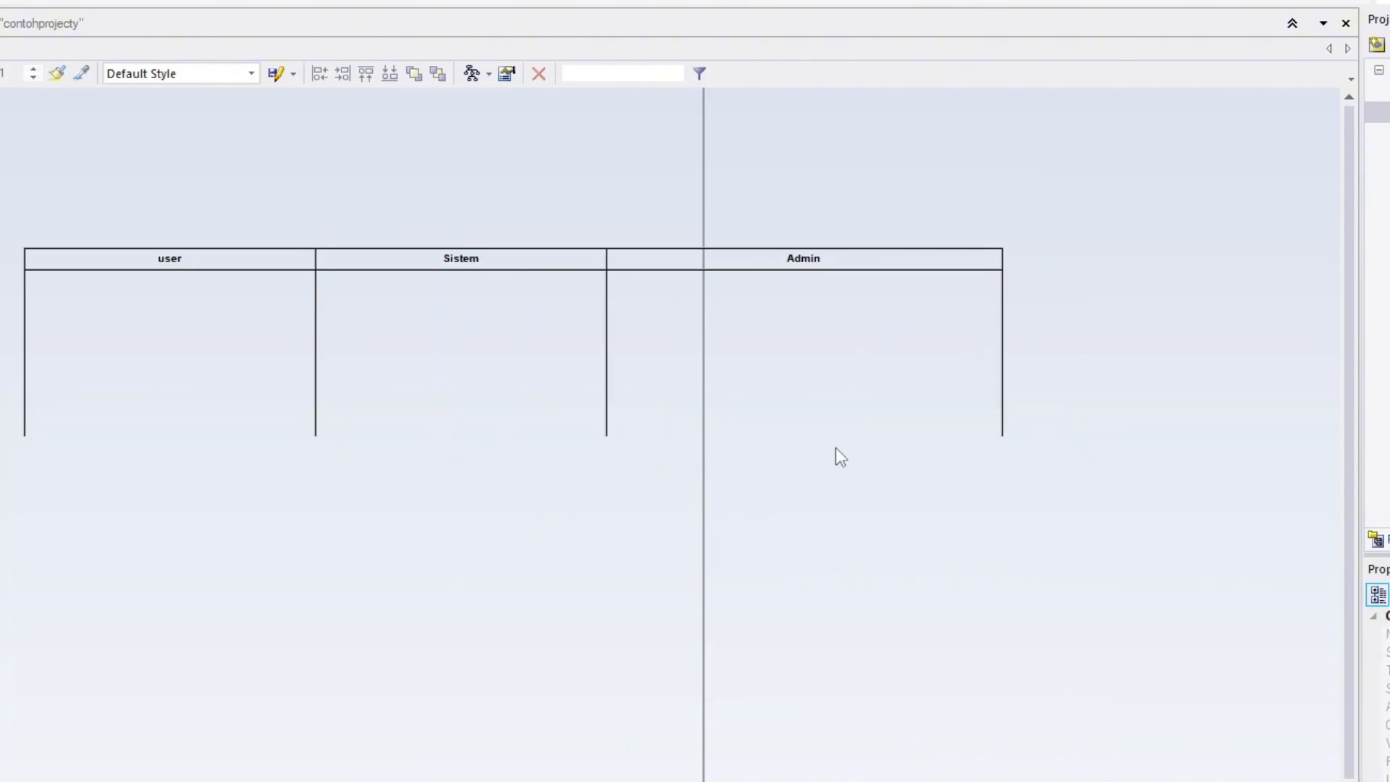
Add a fourth Partition beyond the Admin partition and name it "Petugas Lapangan".
left_click(769, 329)
left_click(104, 129)
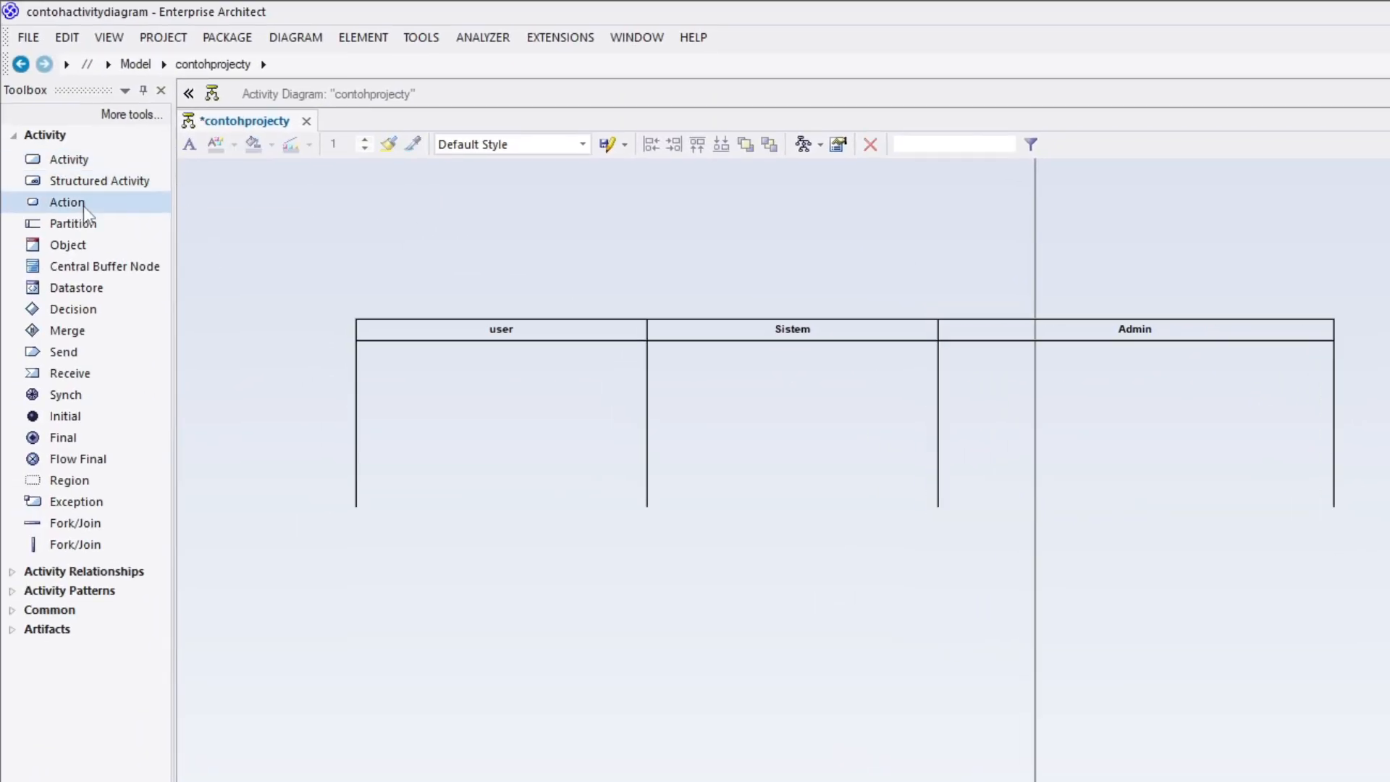
left_click(72, 224)
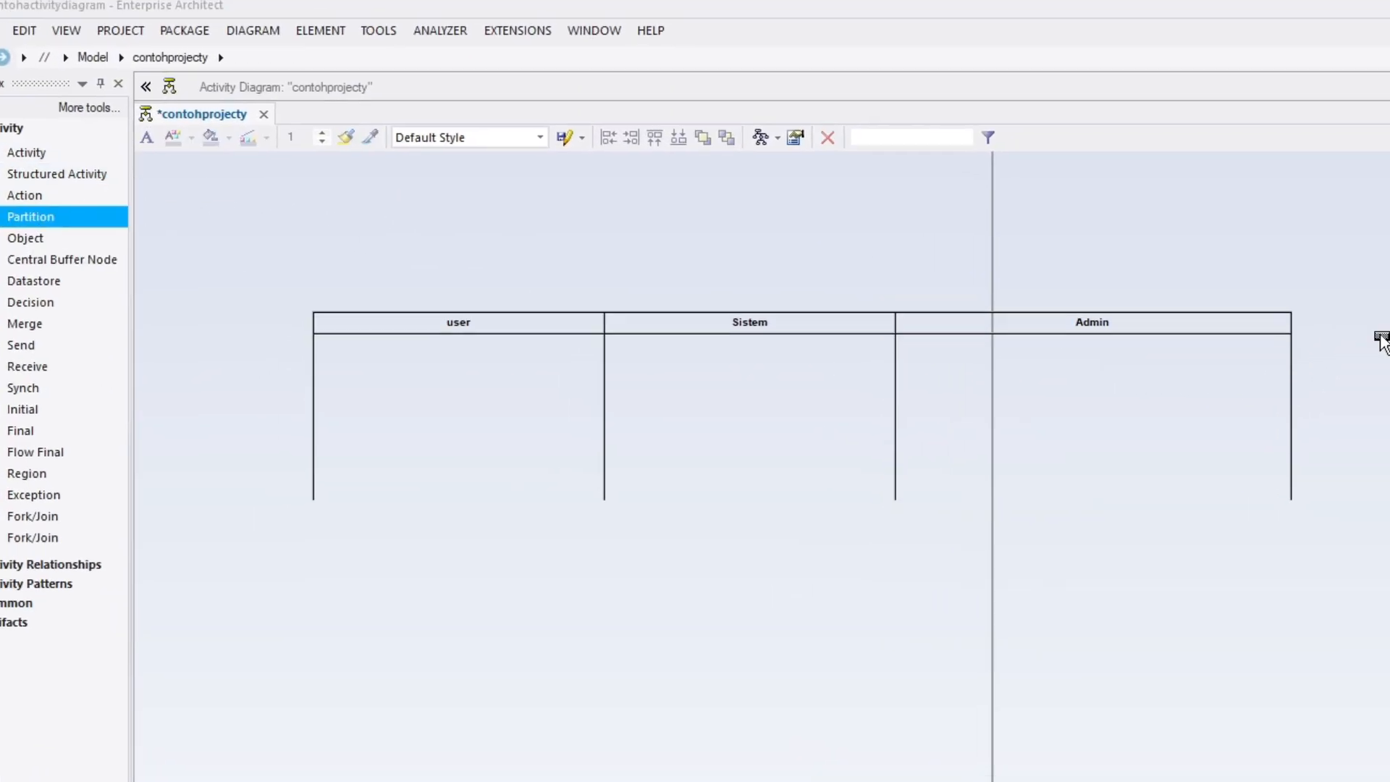
left_click(1380, 339)
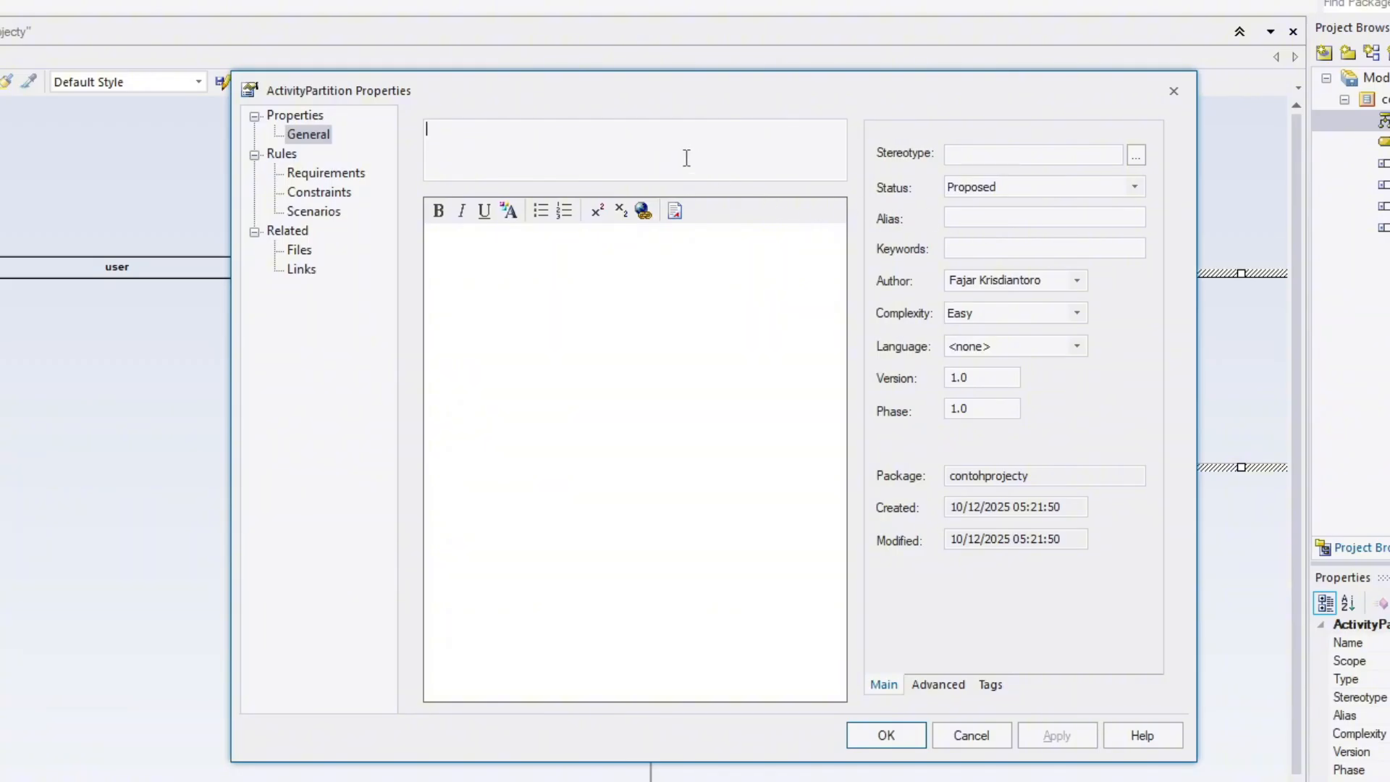
type("Petugas Lapangan")
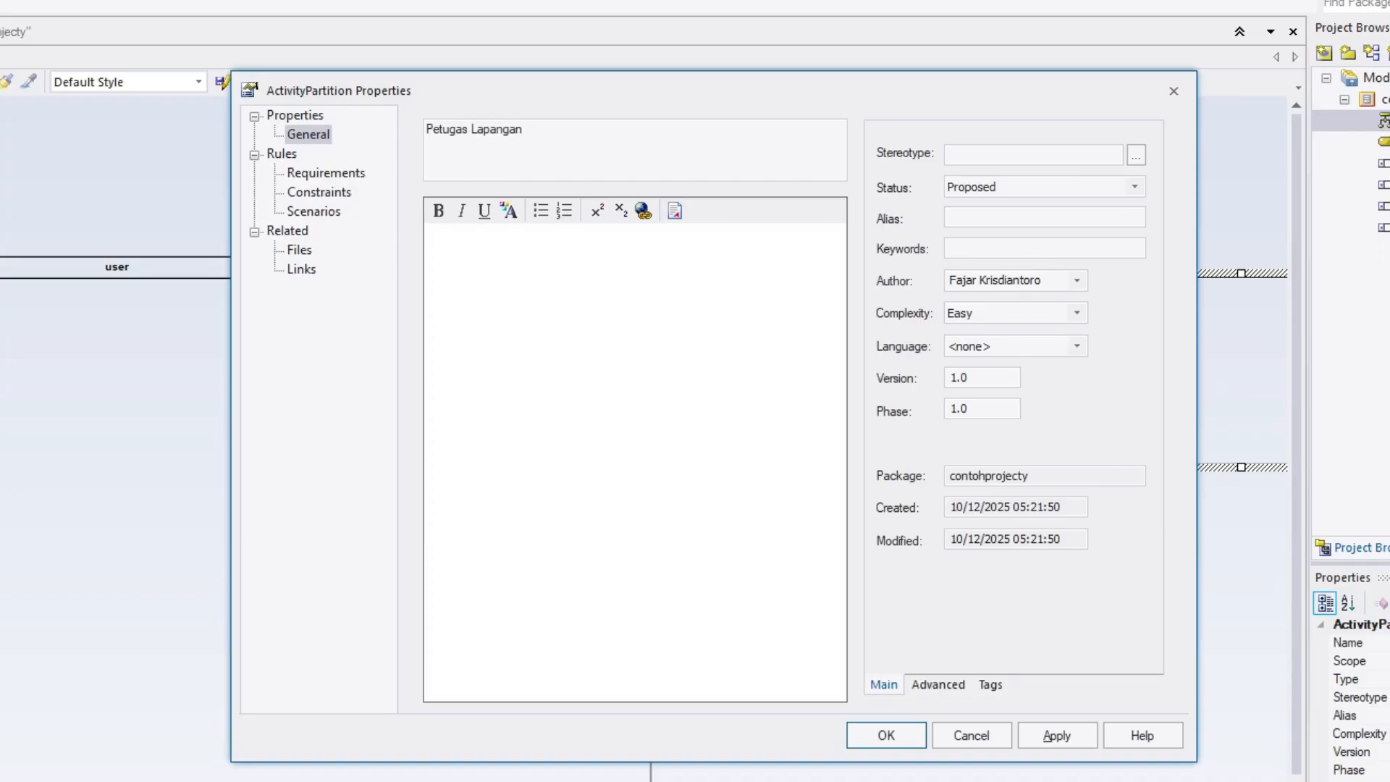
left_click(1055, 735)
left_click(891, 736)
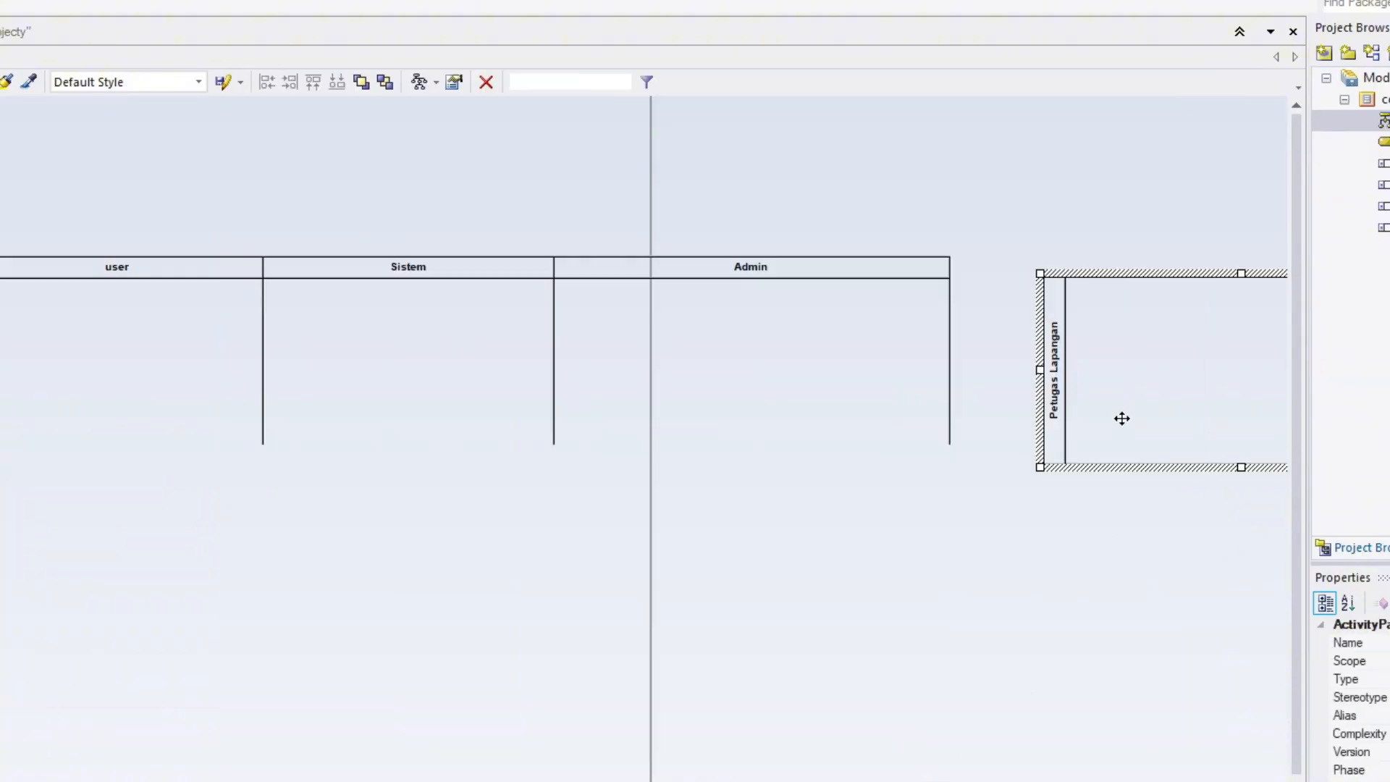
Make the Petugas Lapangan partition vertical and dock it directly beside the Admin partition with their headers aligned.
left_click_drag(1121, 419, 889, 372)
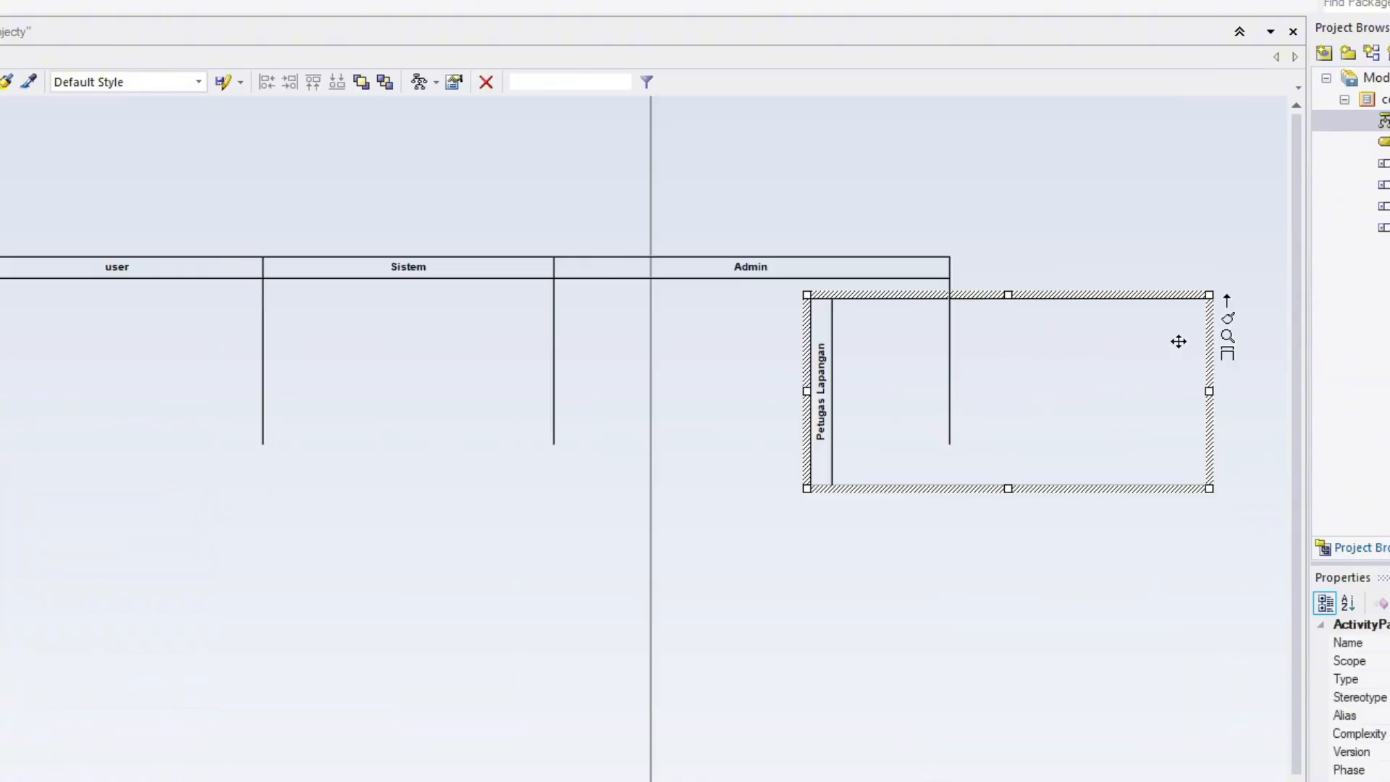
left_click(1230, 354)
left_click_drag(1119, 385, 1222, 369)
left_click_drag(1112, 371, 1144, 418)
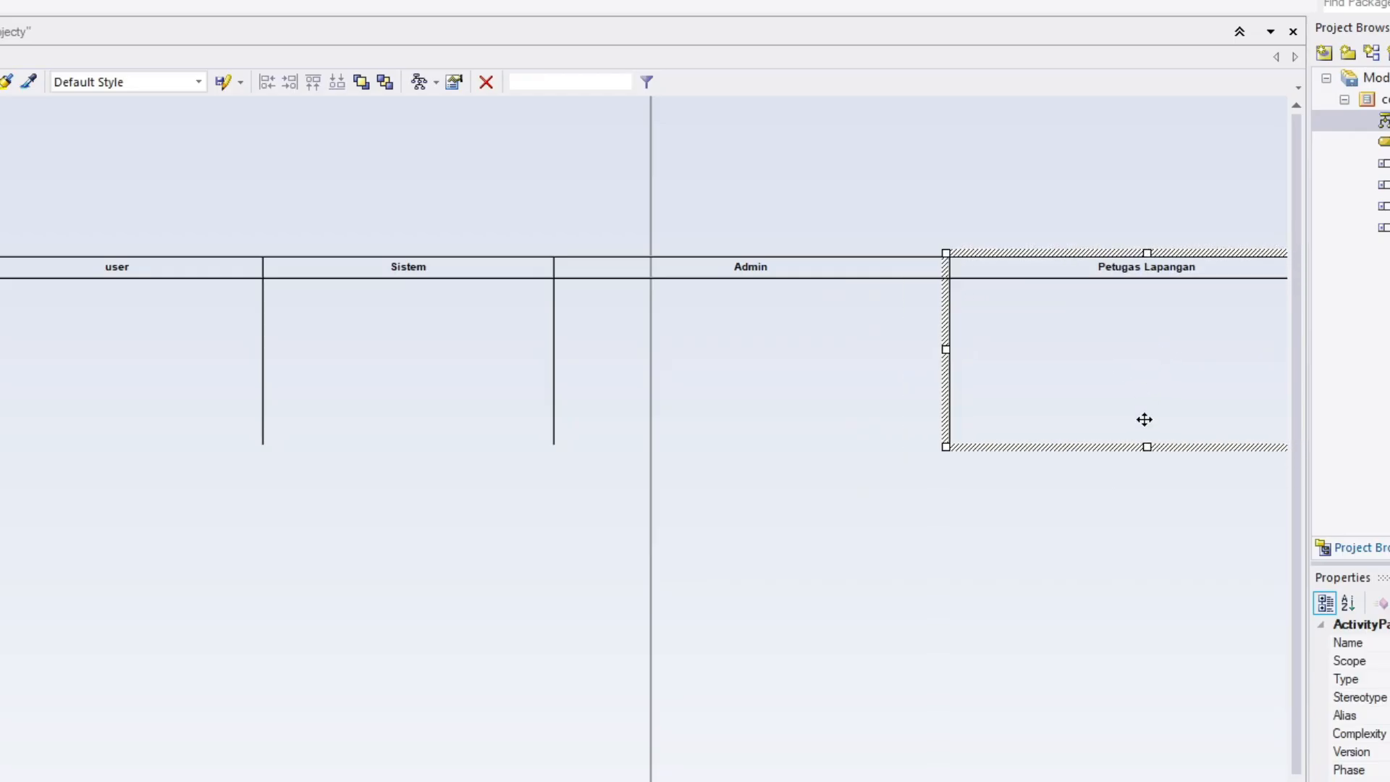
left_click(609, 459)
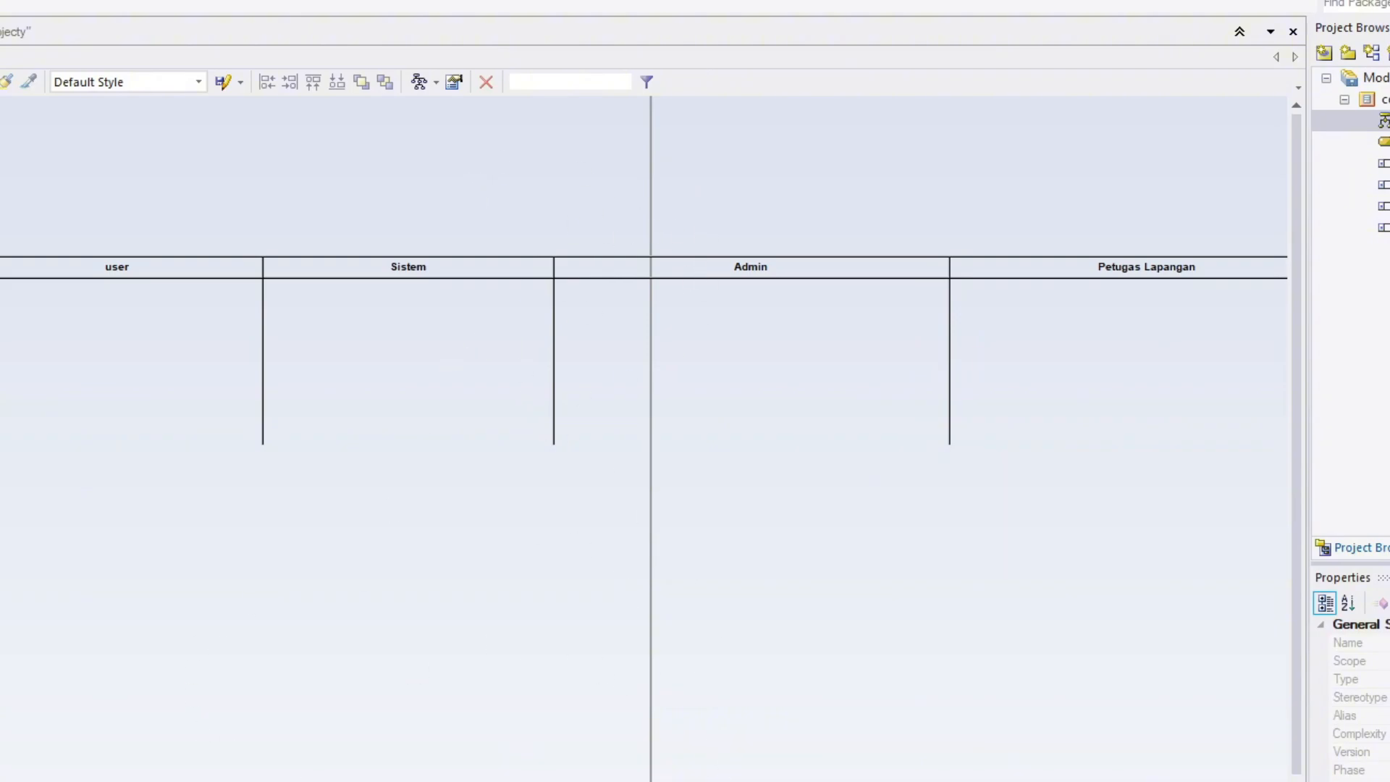
scroll(643, 439, "right", 3)
scroll(644, 438, "left", 3)
scroll(644, 439, "right", 3)
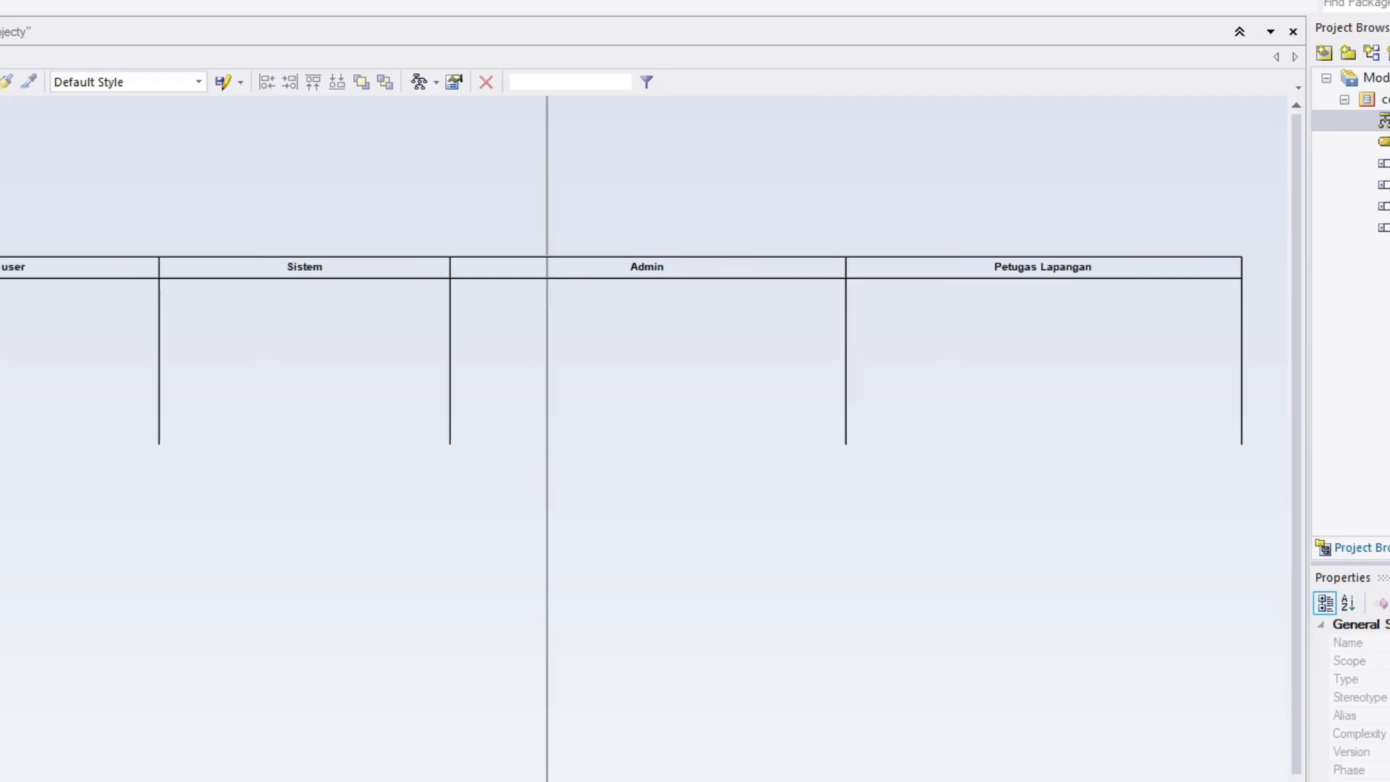
scroll(644, 439, "left", 3)
scroll(643, 439, "right", 3)
scroll(644, 439, "down", 5)
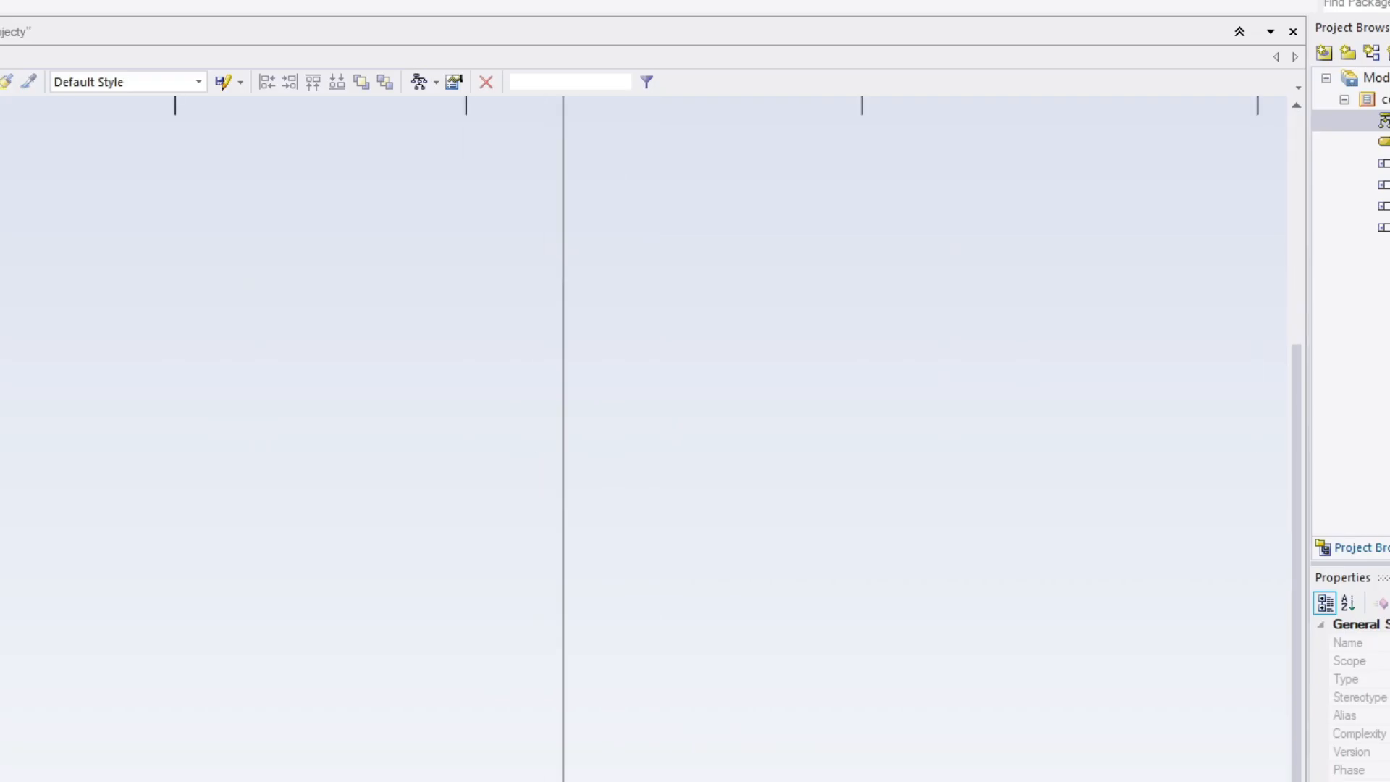
scroll(644, 438, "up", 5)
key("super")
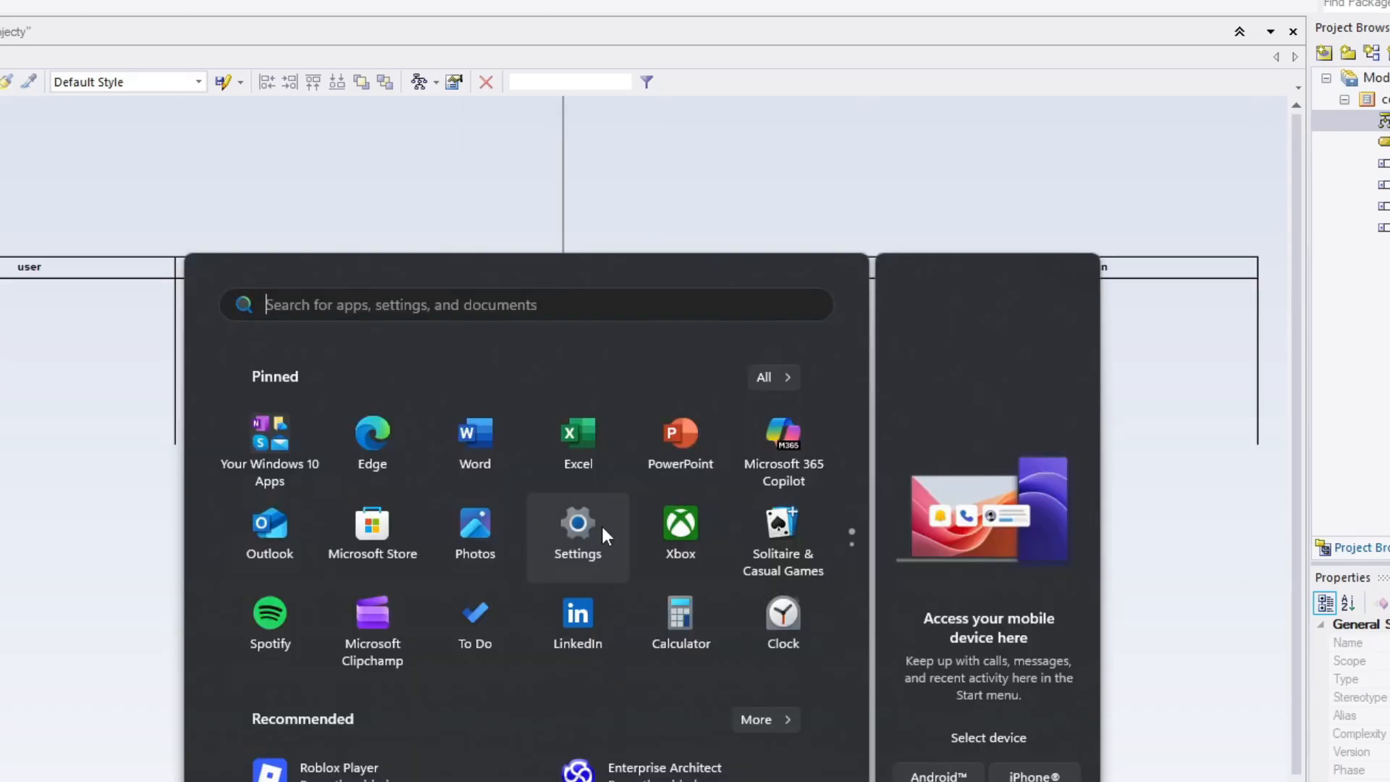
left_click(815, 211)
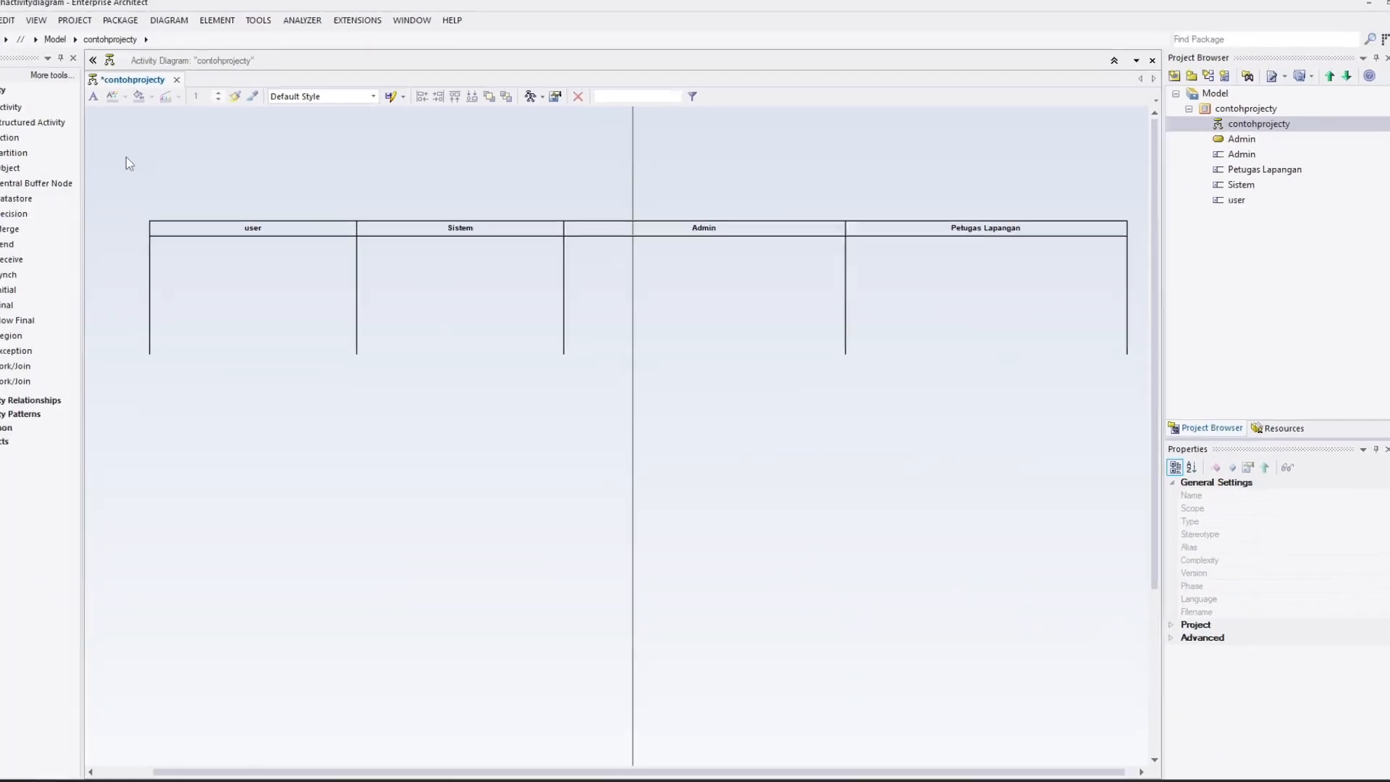
Select the user, Sistem, Admin and Petugas Lapangan partitions together and copy them.
left_click_drag(142, 155, 1160, 451)
right_click(766, 281)
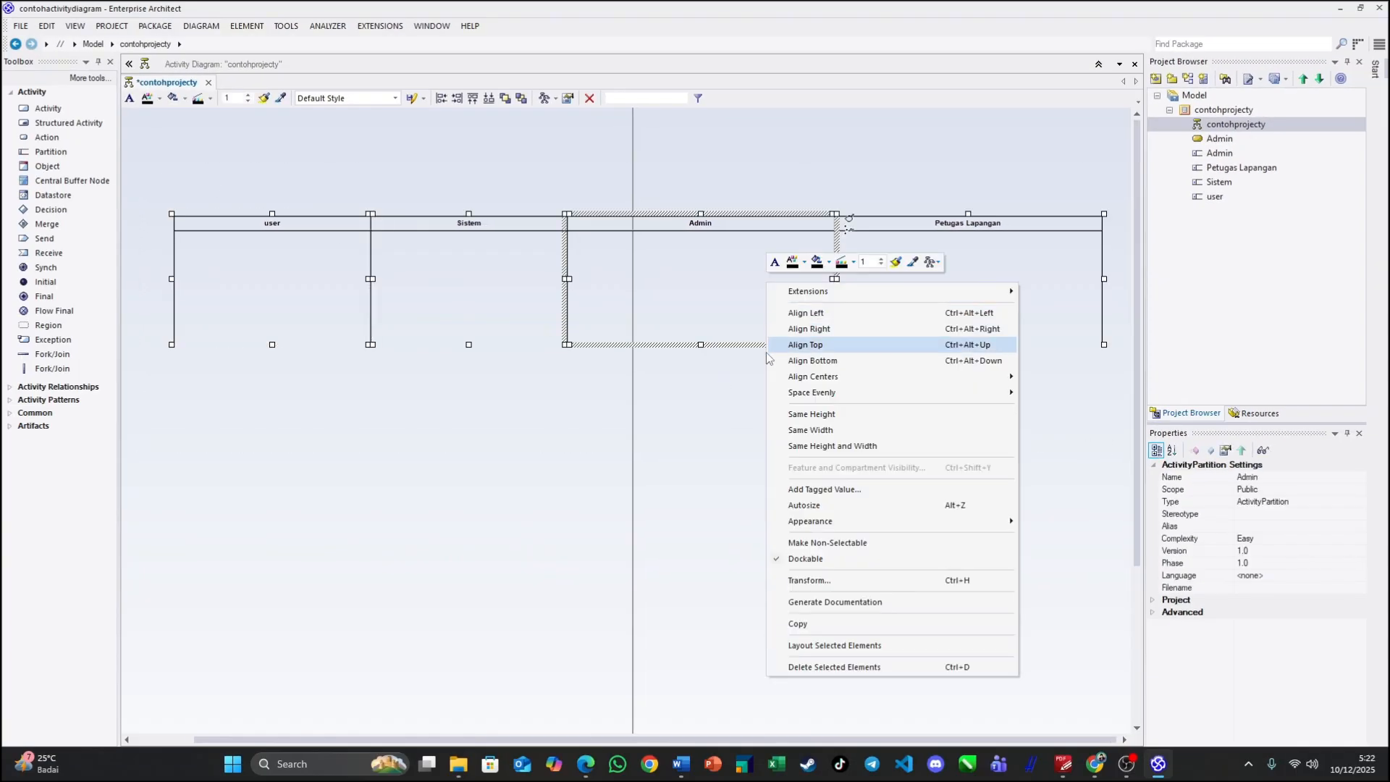
left_click(797, 624)
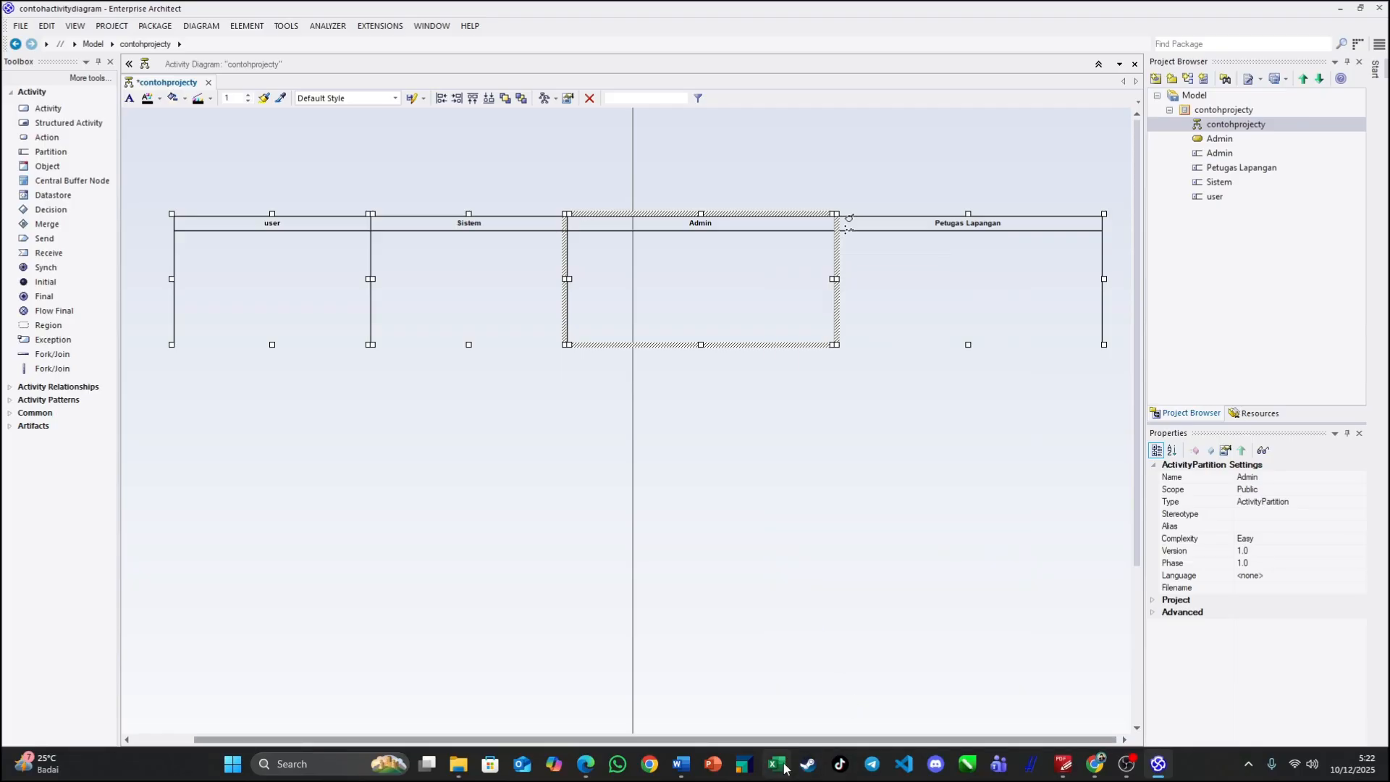
Switch to the blank Word document Document1 and paste the copied partition diagram into it.
mouse_move(682, 764)
left_click(753, 688)
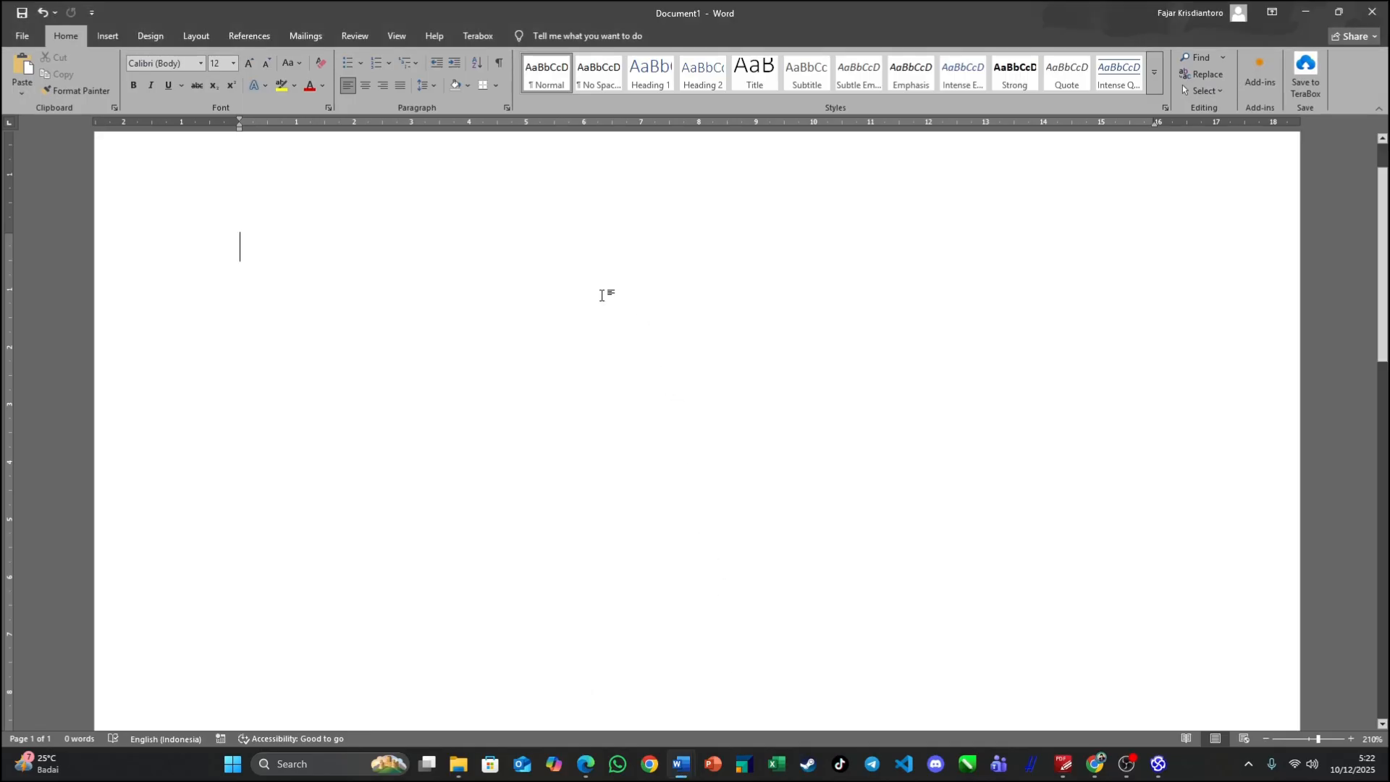
key("ctrl+v")
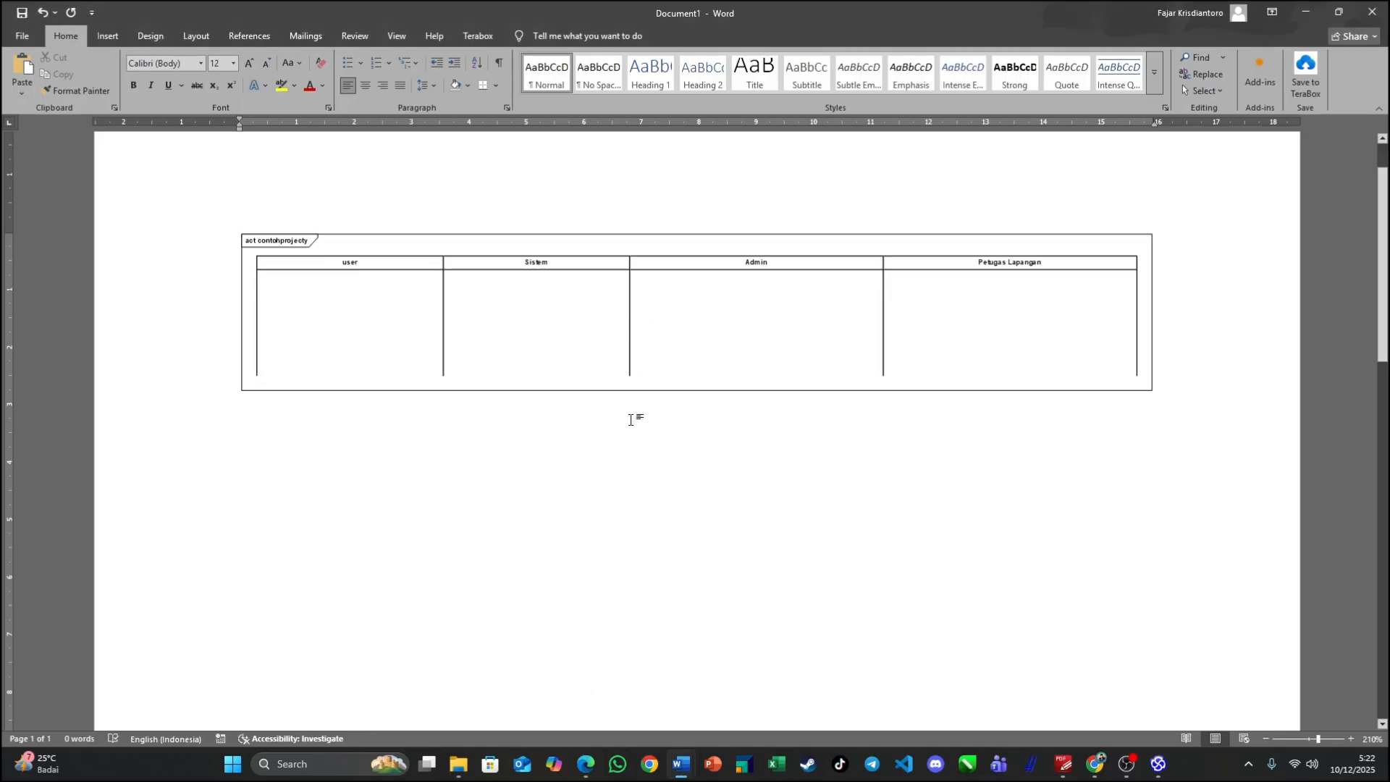
Select the pasted diagram in Word, deselect it and switch back to the contohprojecty diagram in Enterprise Architect.
key("ctrl+a")
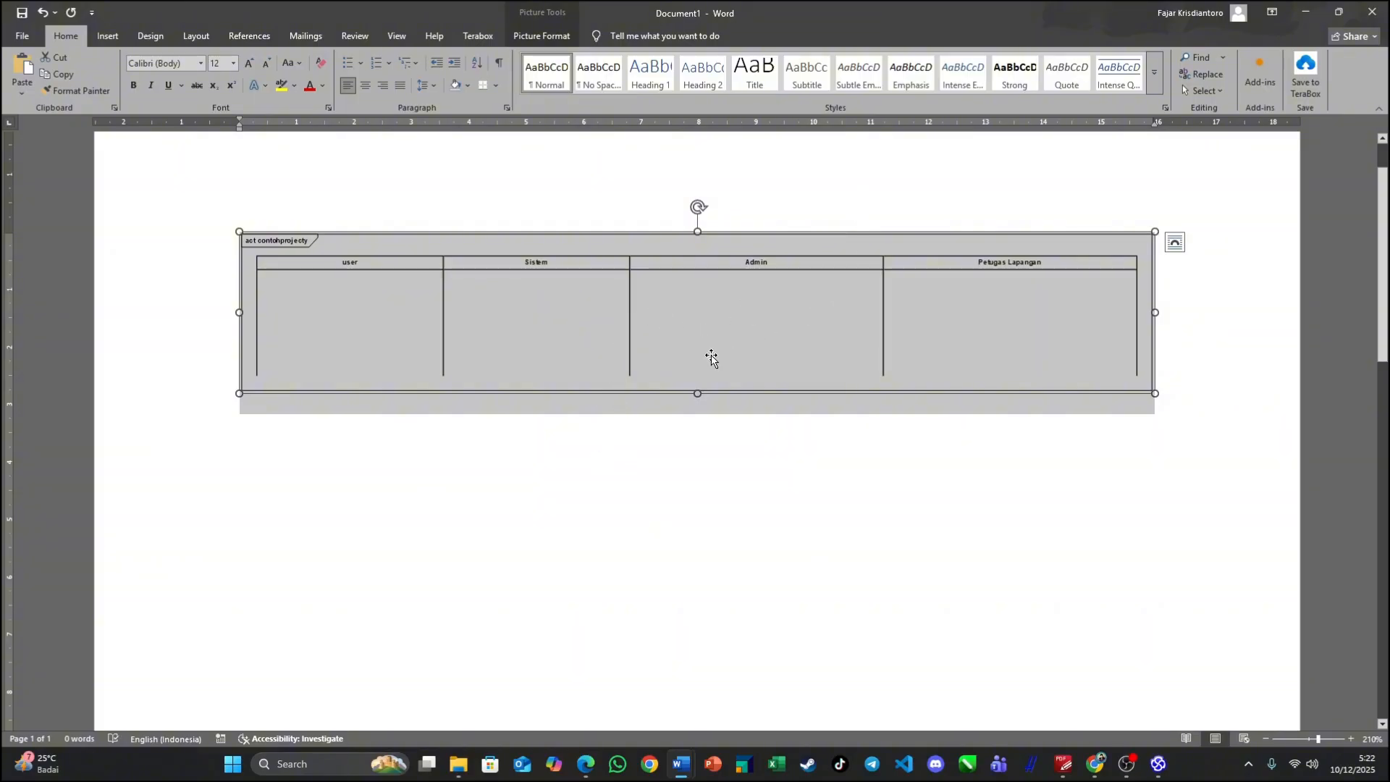
left_click(1160, 276)
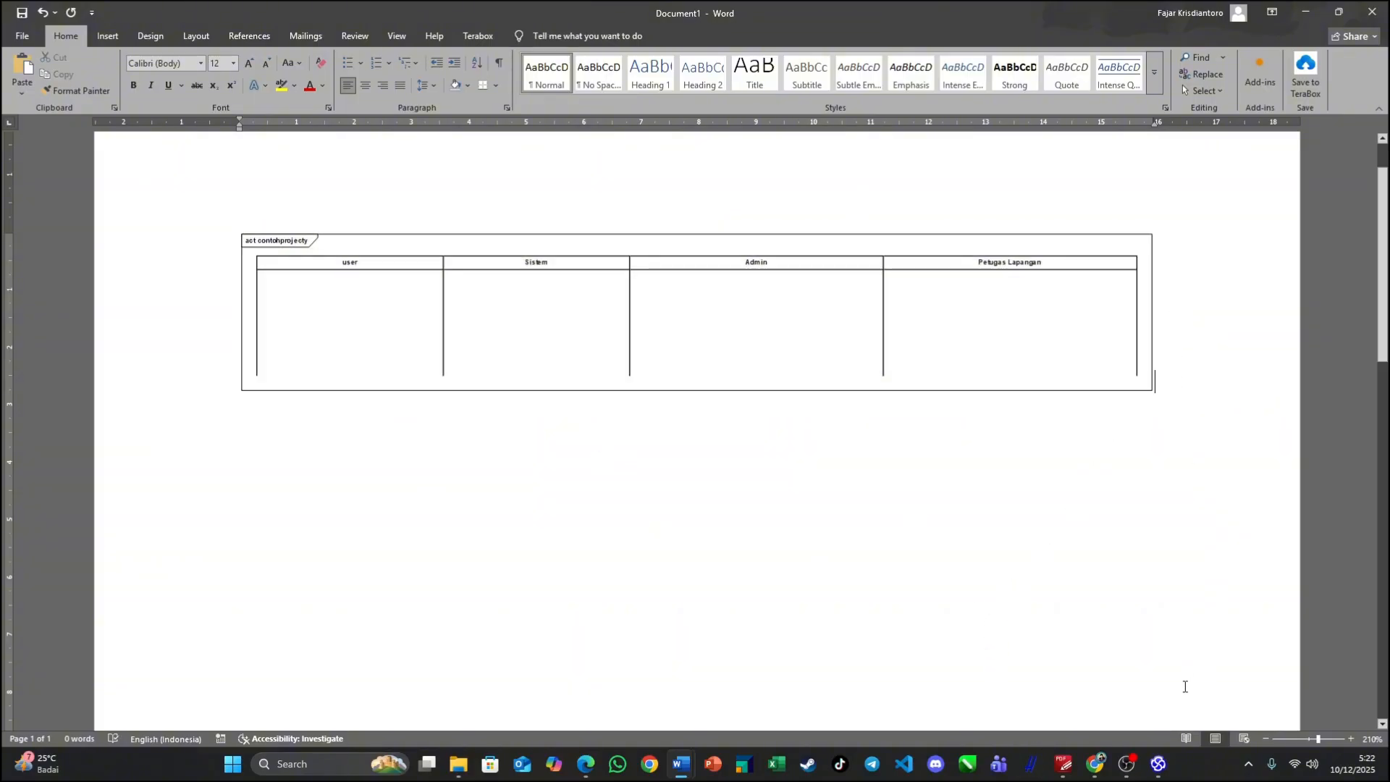
left_click(1158, 764)
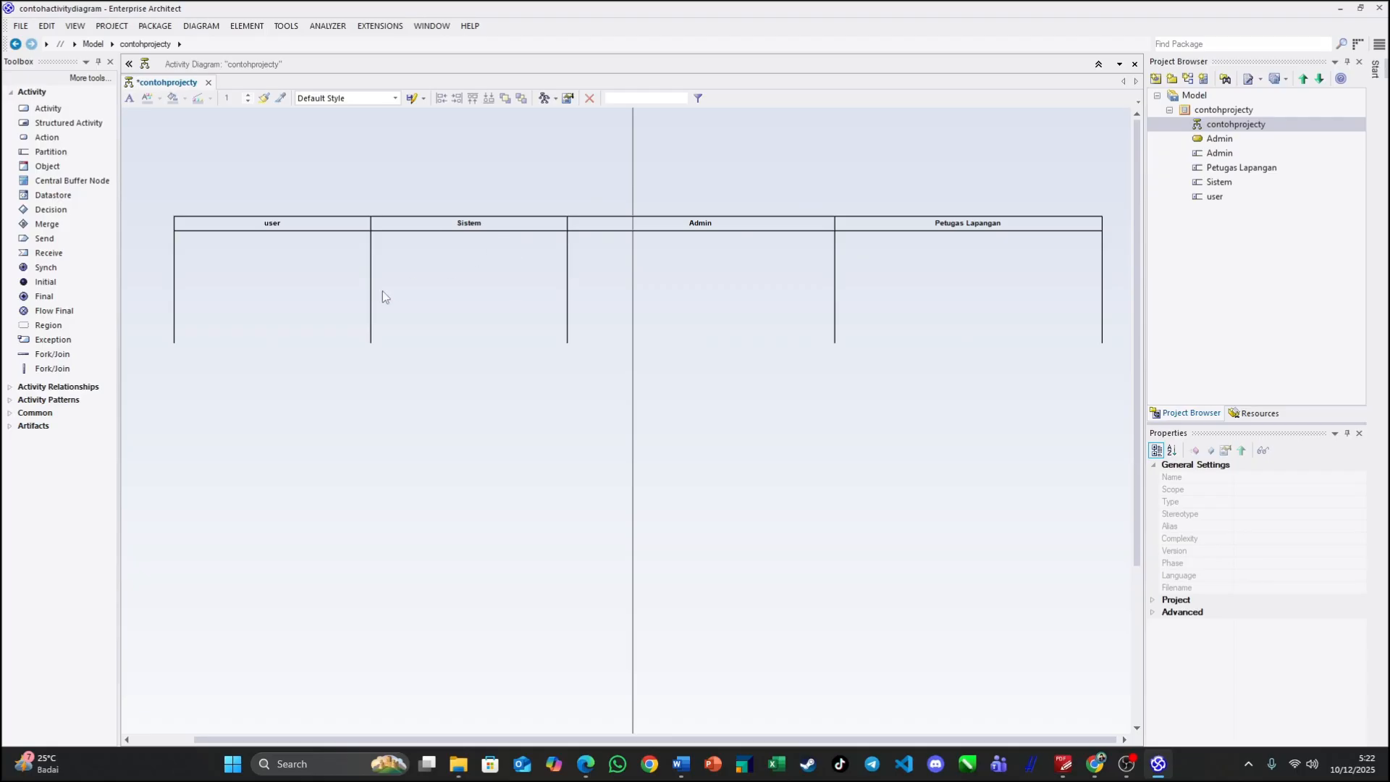
left_click(317, 264)
left_click(341, 360)
left_click(307, 305)
left_click(305, 384)
left_click(284, 298)
left_click(293, 362)
left_click(293, 331)
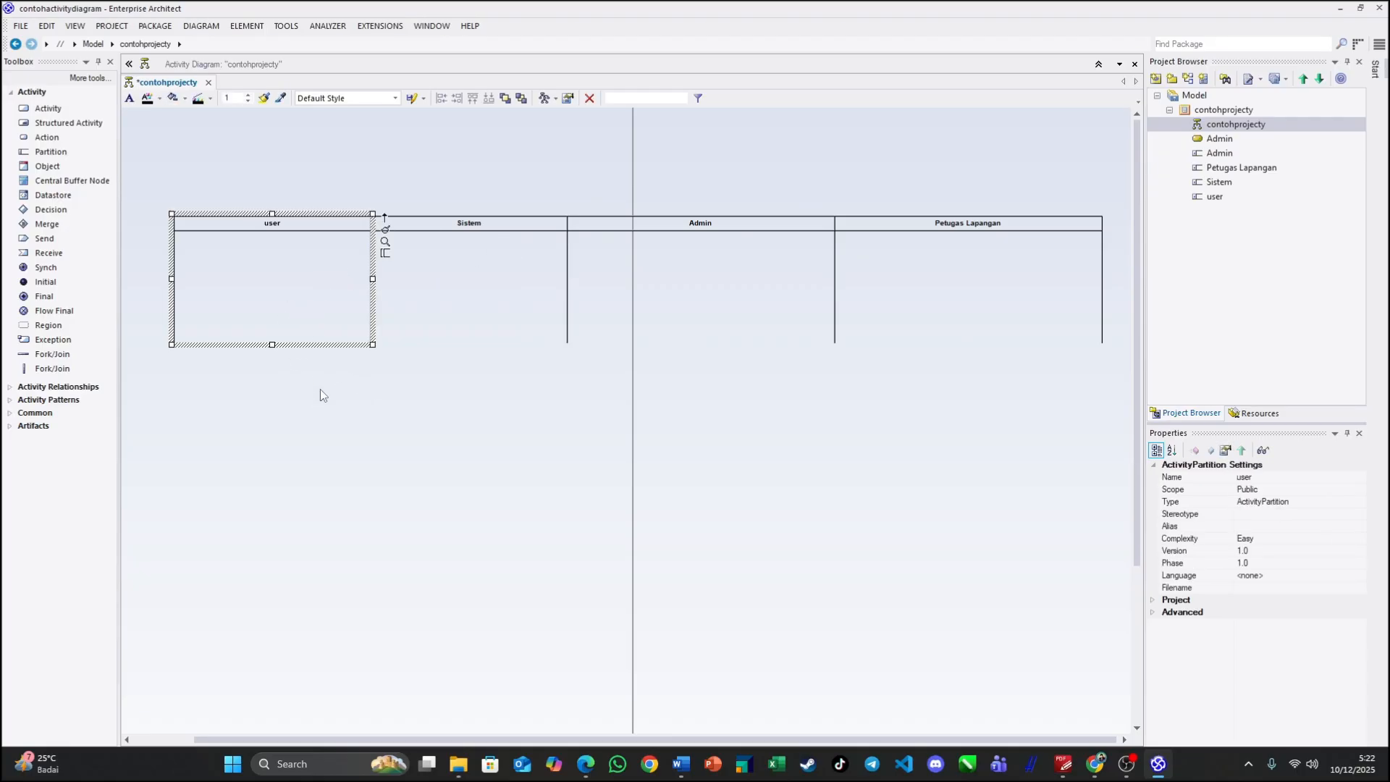
left_click(319, 397)
Stretch the user and Sistem partitions downward to the same length, reaching nearly the end of the visible canvas.
left_click(298, 276)
left_click_drag(272, 344, 272, 707)
left_click(514, 391)
left_click(502, 299)
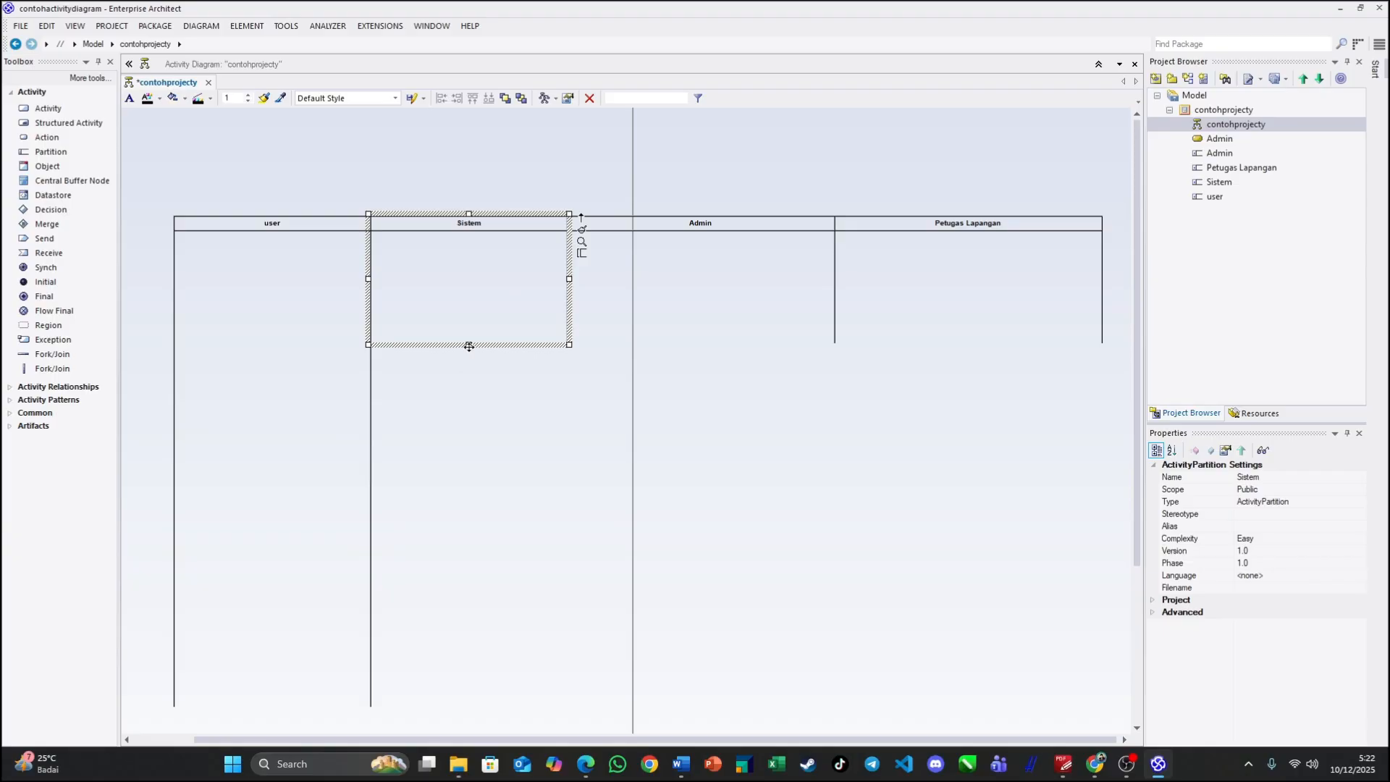
left_click_drag(469, 346, 450, 708)
left_click(672, 476)
Stretch the Admin and Petugas Lapangan partitions downward to match the length of the user and Sistem partitions.
left_click(674, 224)
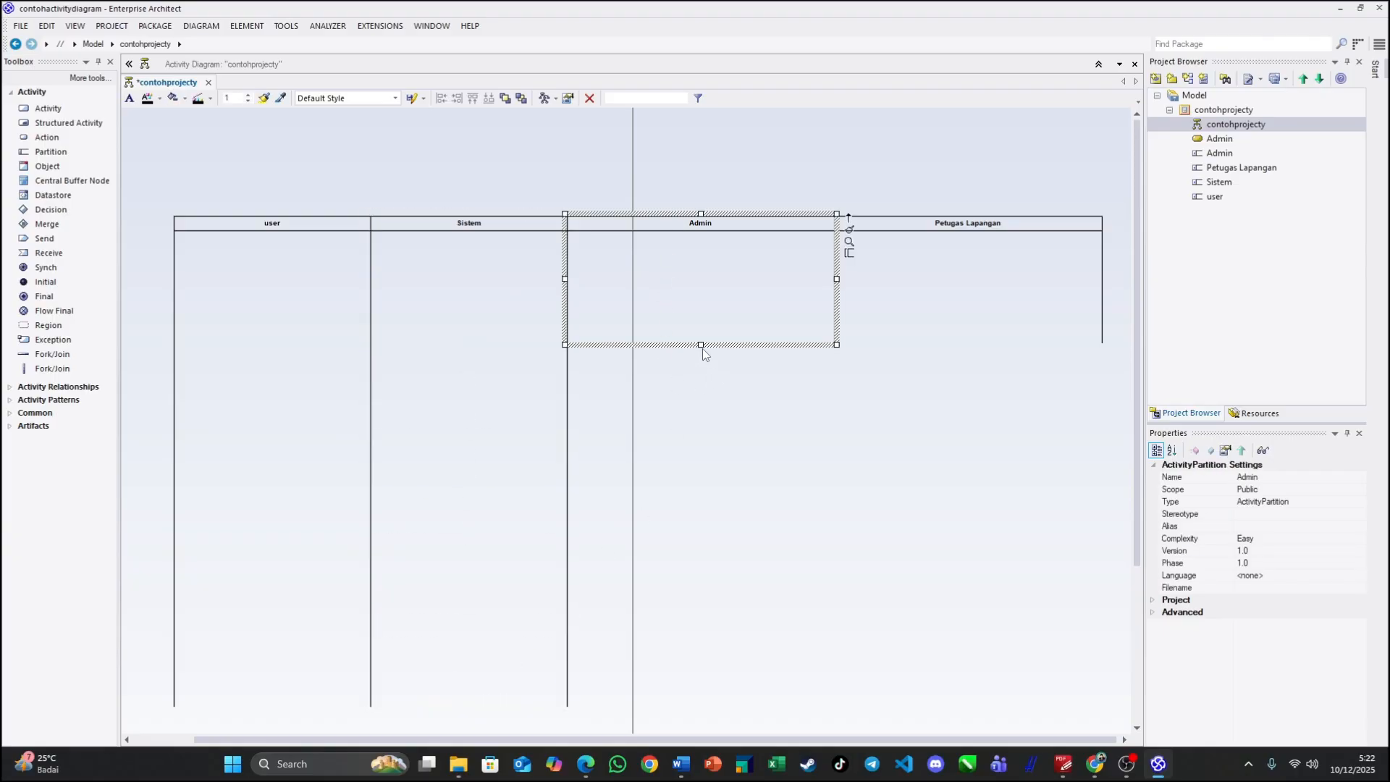
left_click_drag(702, 348, 684, 708)
left_click(993, 390)
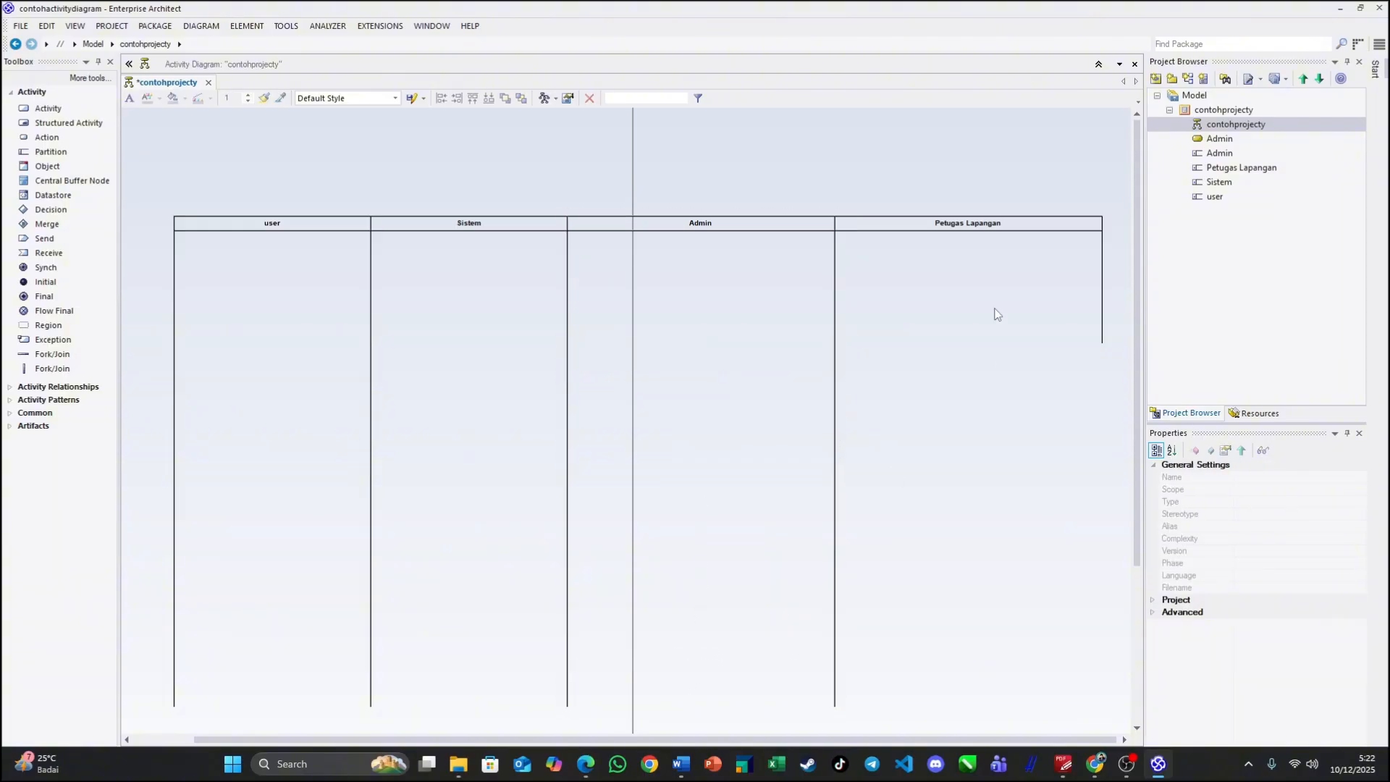
left_click(956, 308)
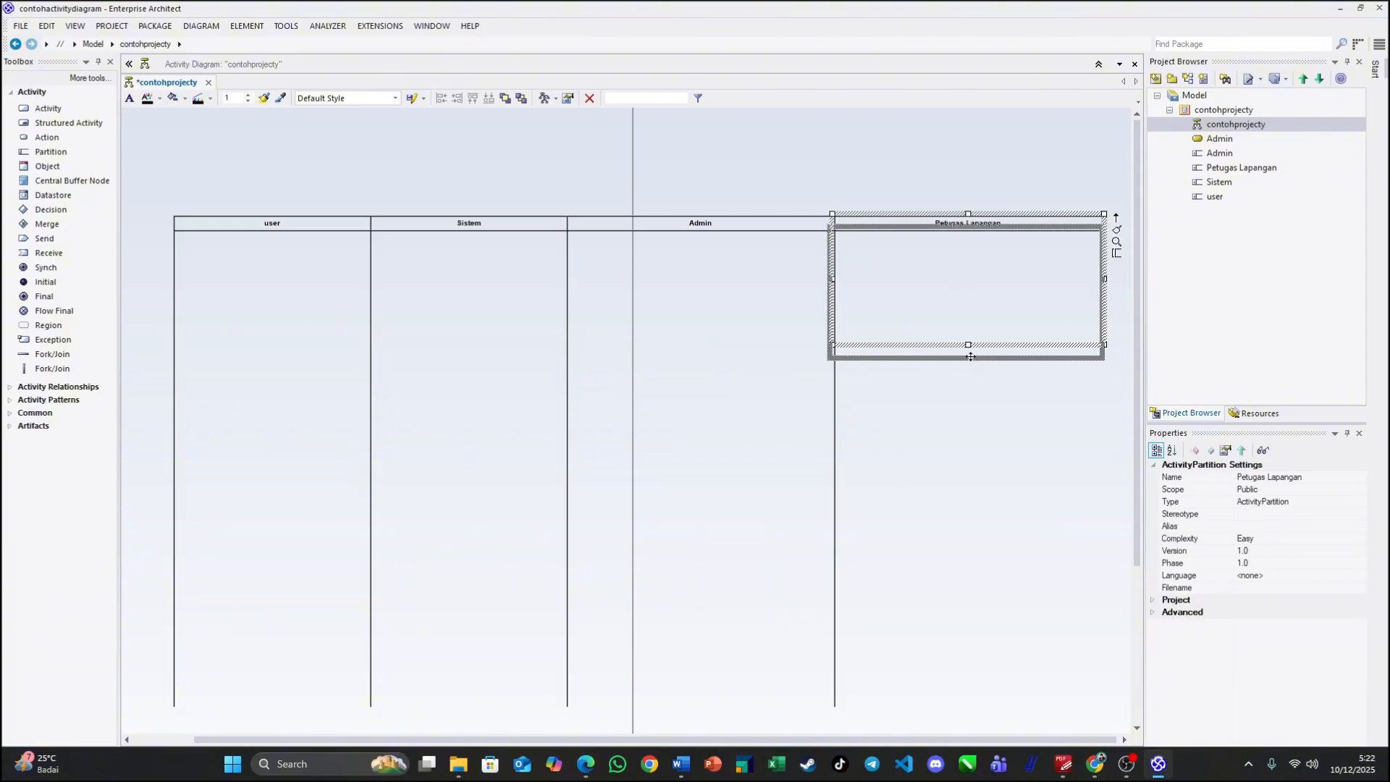
left_click_drag(968, 346, 928, 678)
left_click(902, 173)
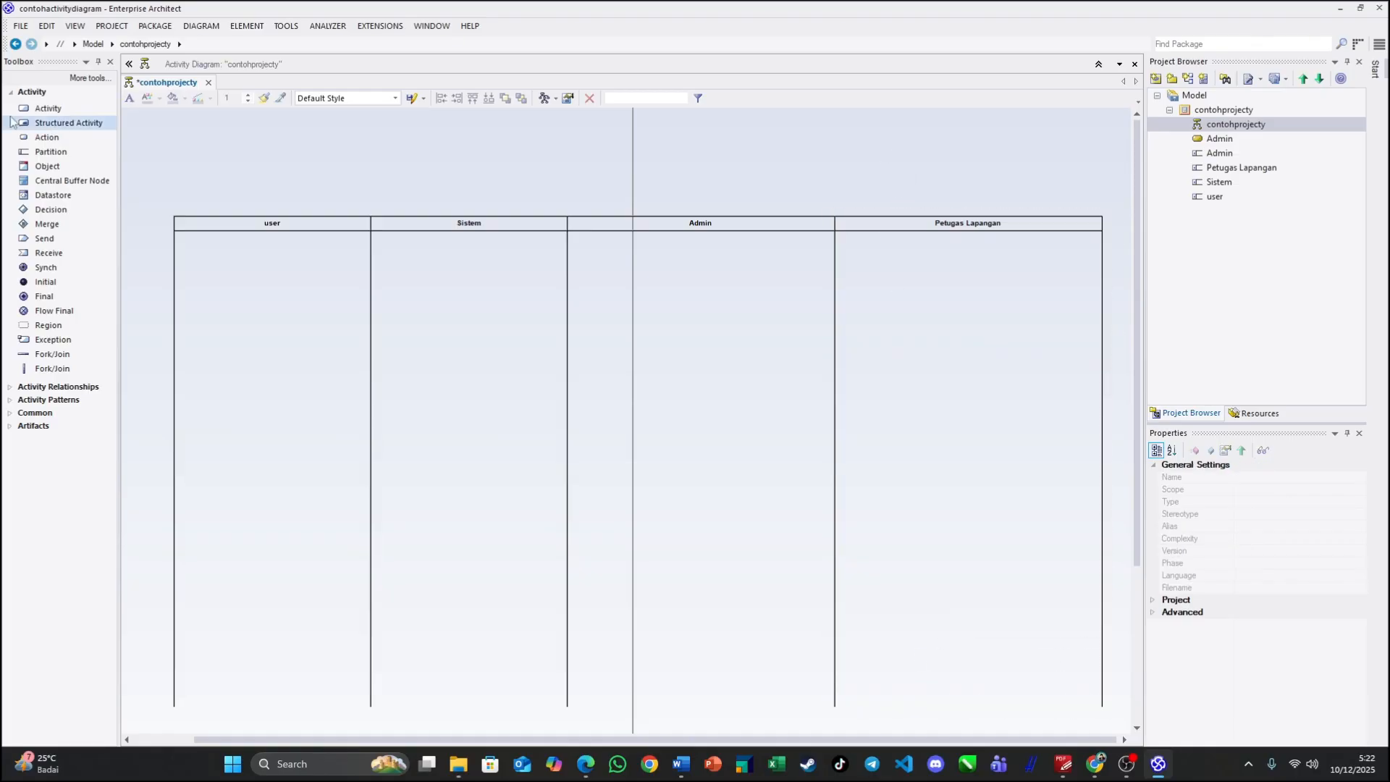
Place an Initial node near the top of the user partition and leave its name blank.
left_click(38, 283)
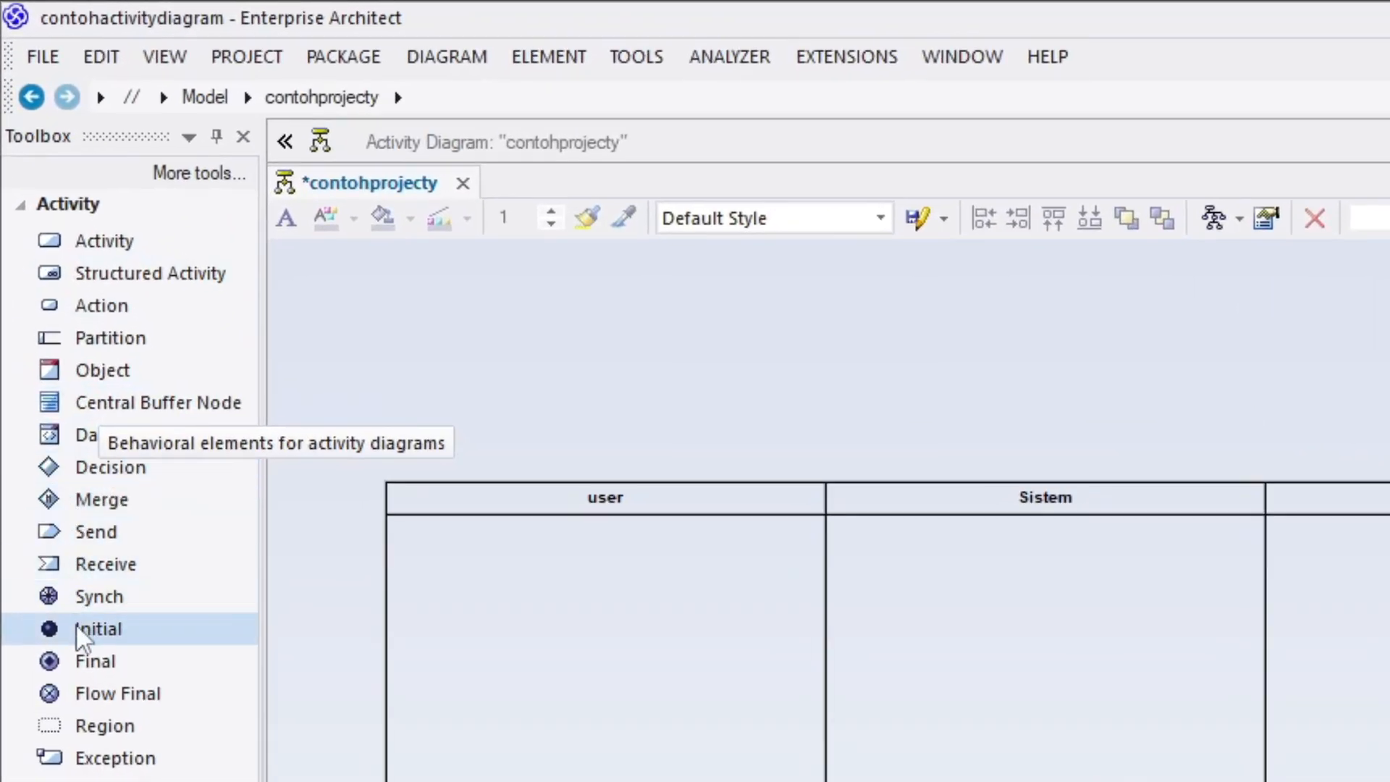
left_click(596, 602)
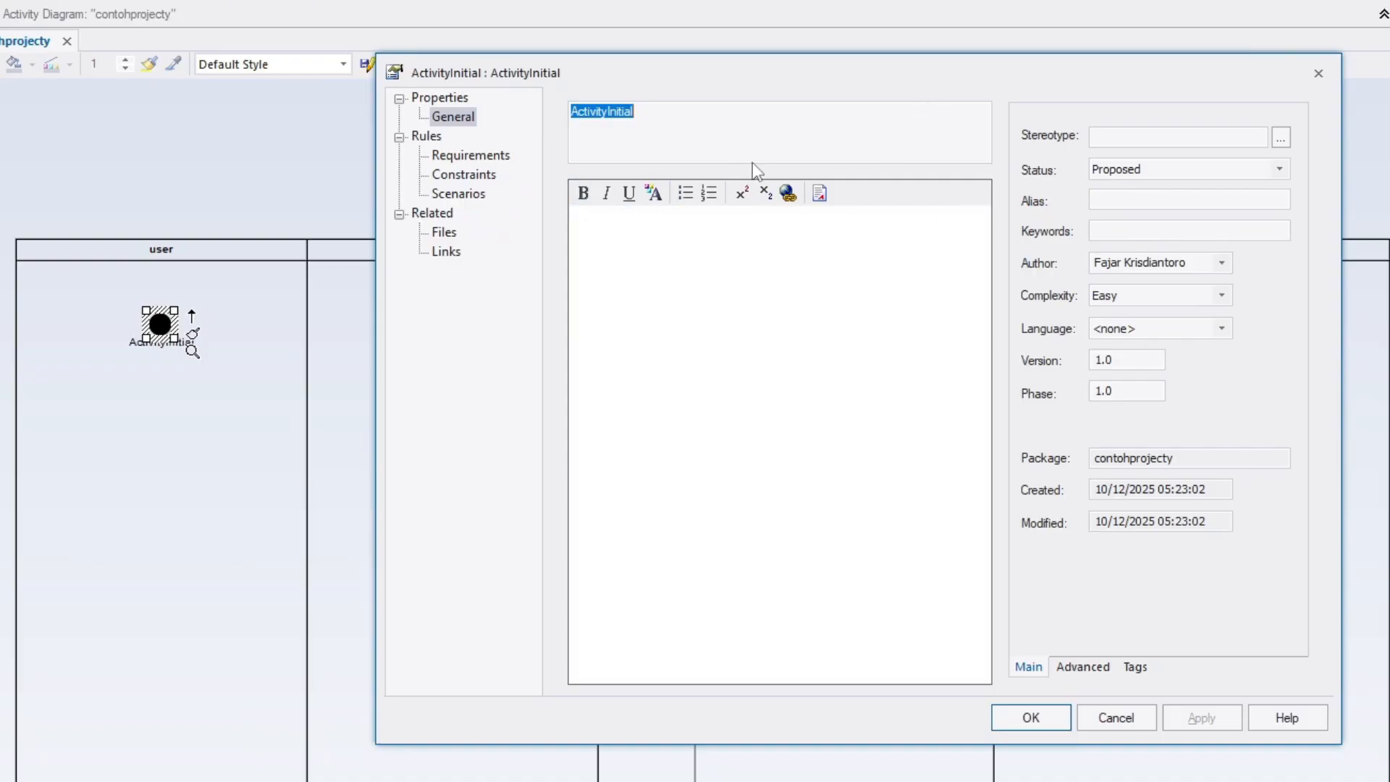
type("Star")
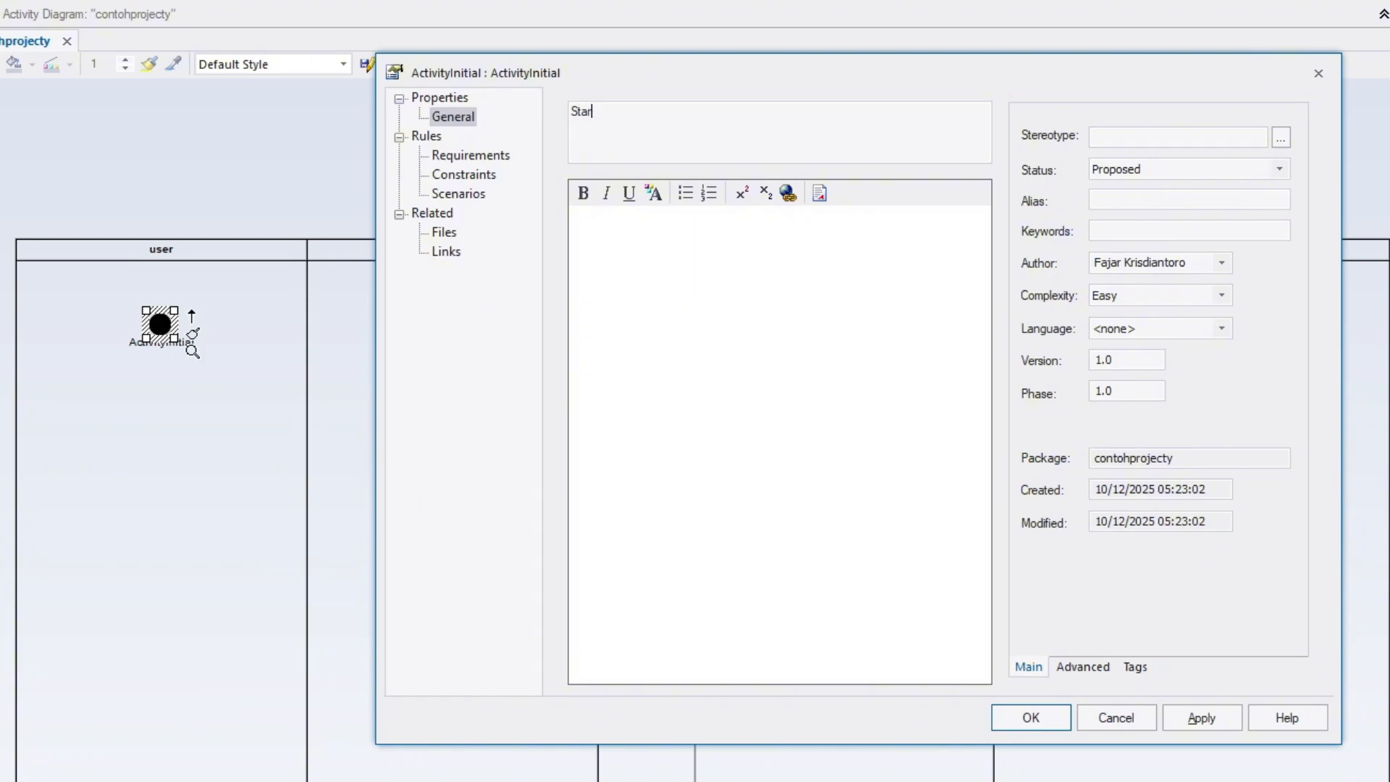
left_click(1187, 718)
left_click(1035, 724)
left_click(491, 162)
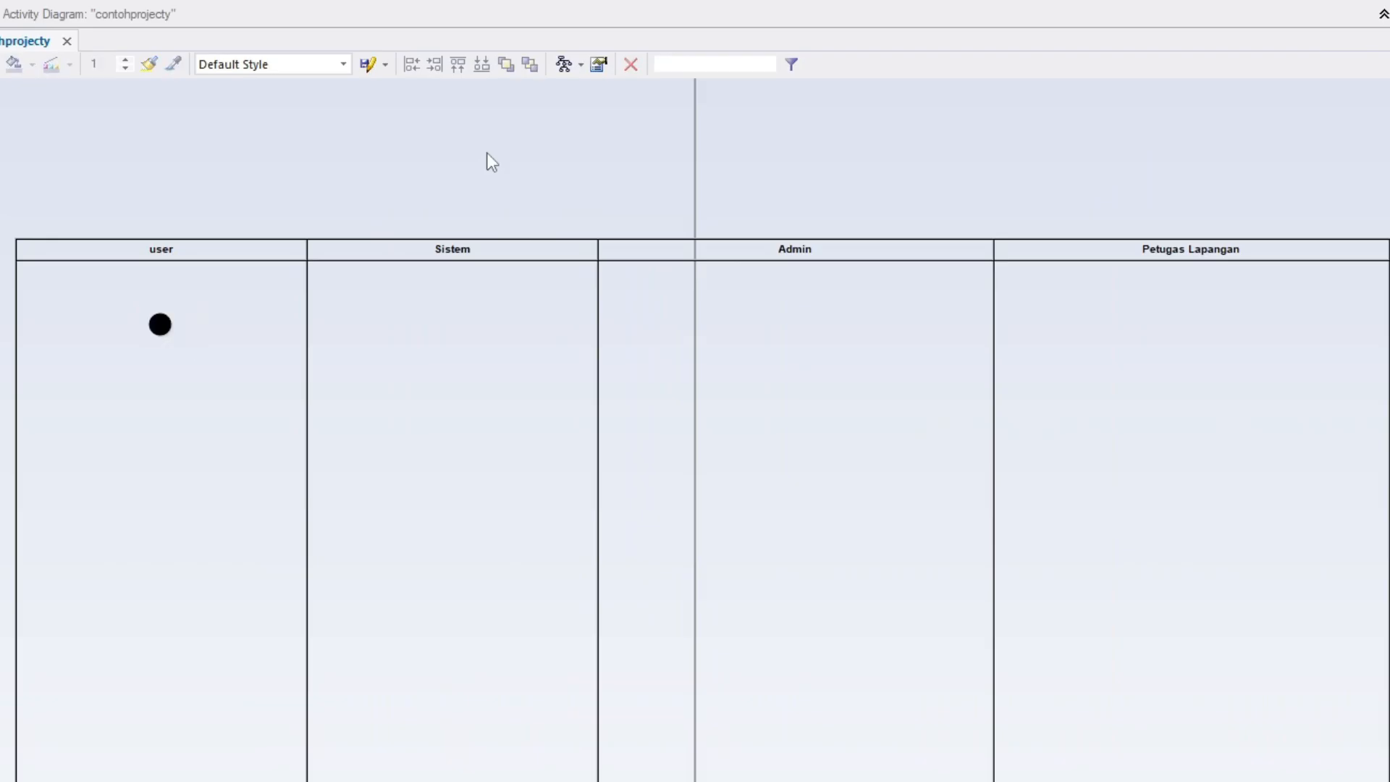
Move the Initial node slightly closer to the header of the user partition.
left_click(161, 326)
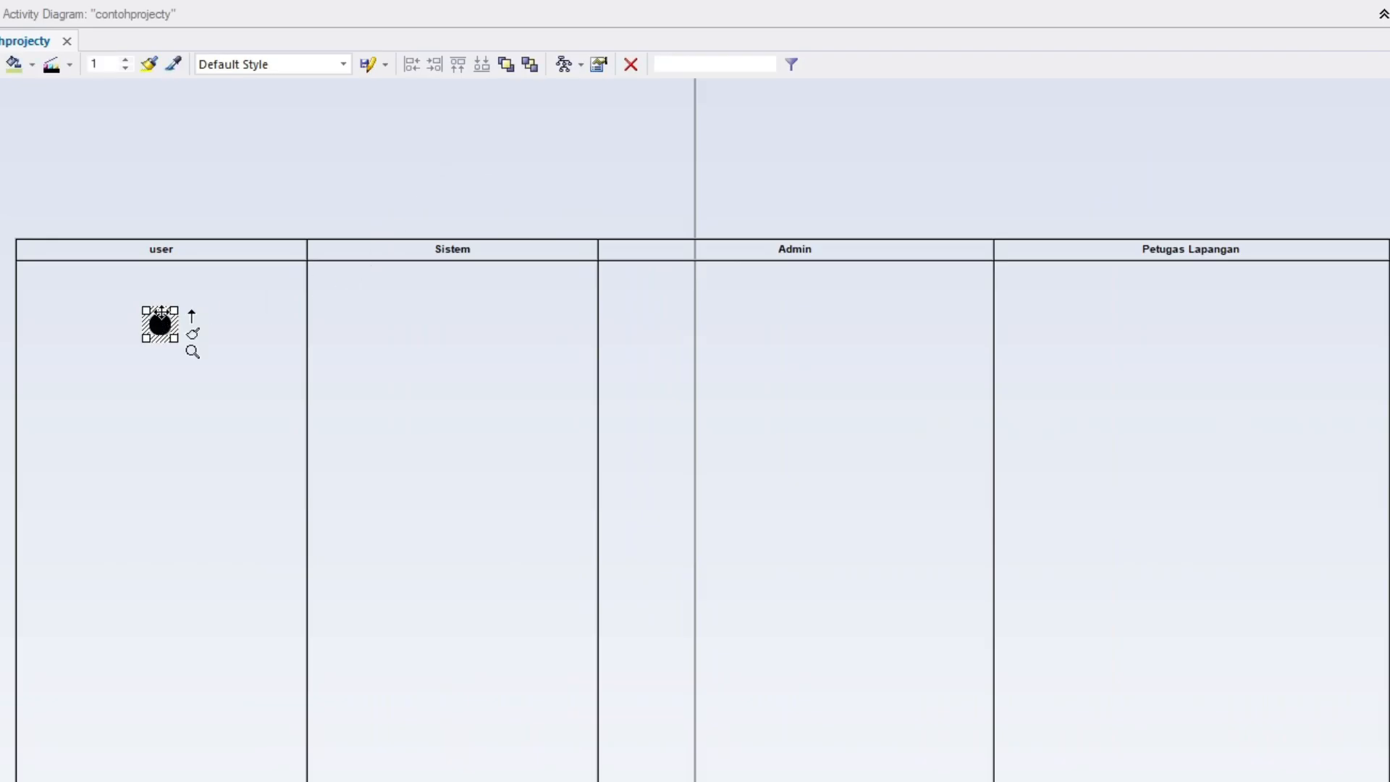
double_click(161, 318)
left_click(1112, 717)
left_click_drag(161, 324, 154, 302)
left_click(218, 200)
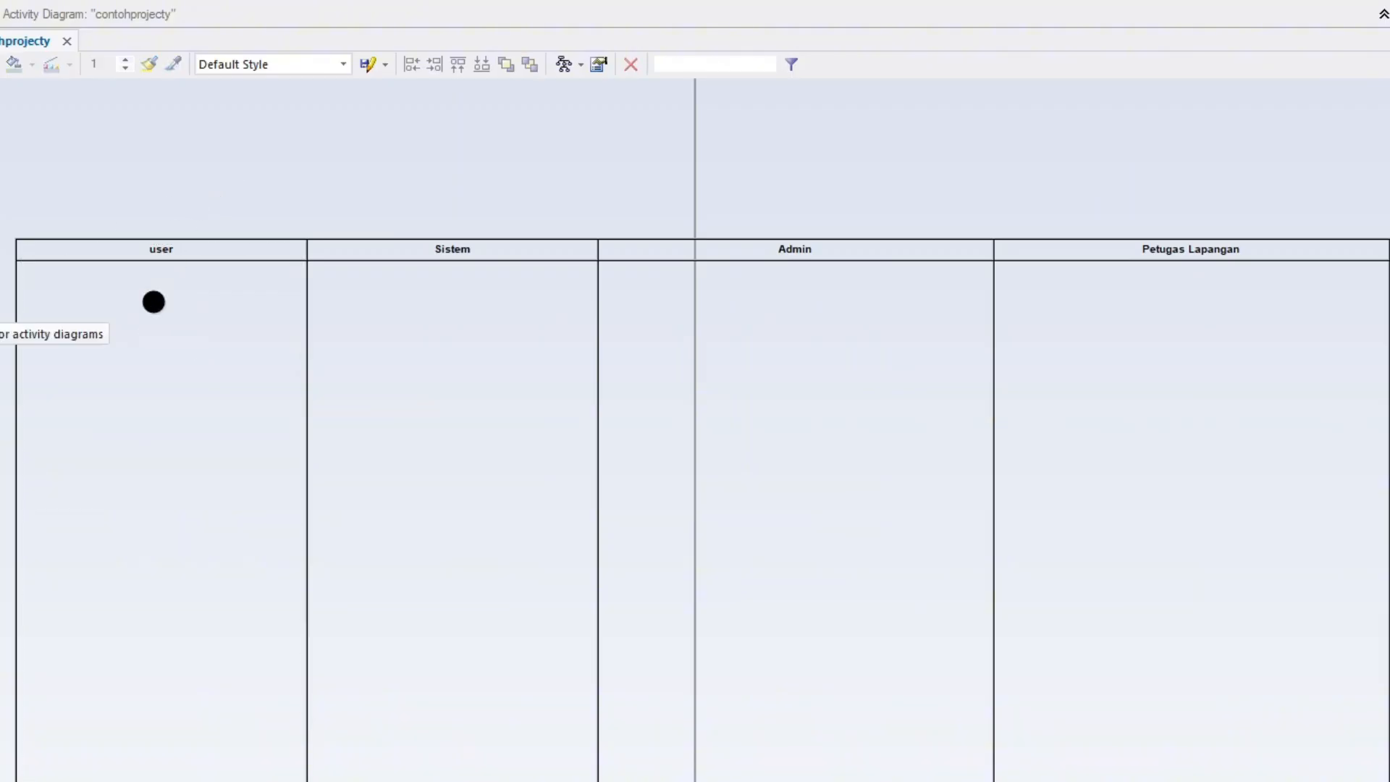
left_click(154, 312)
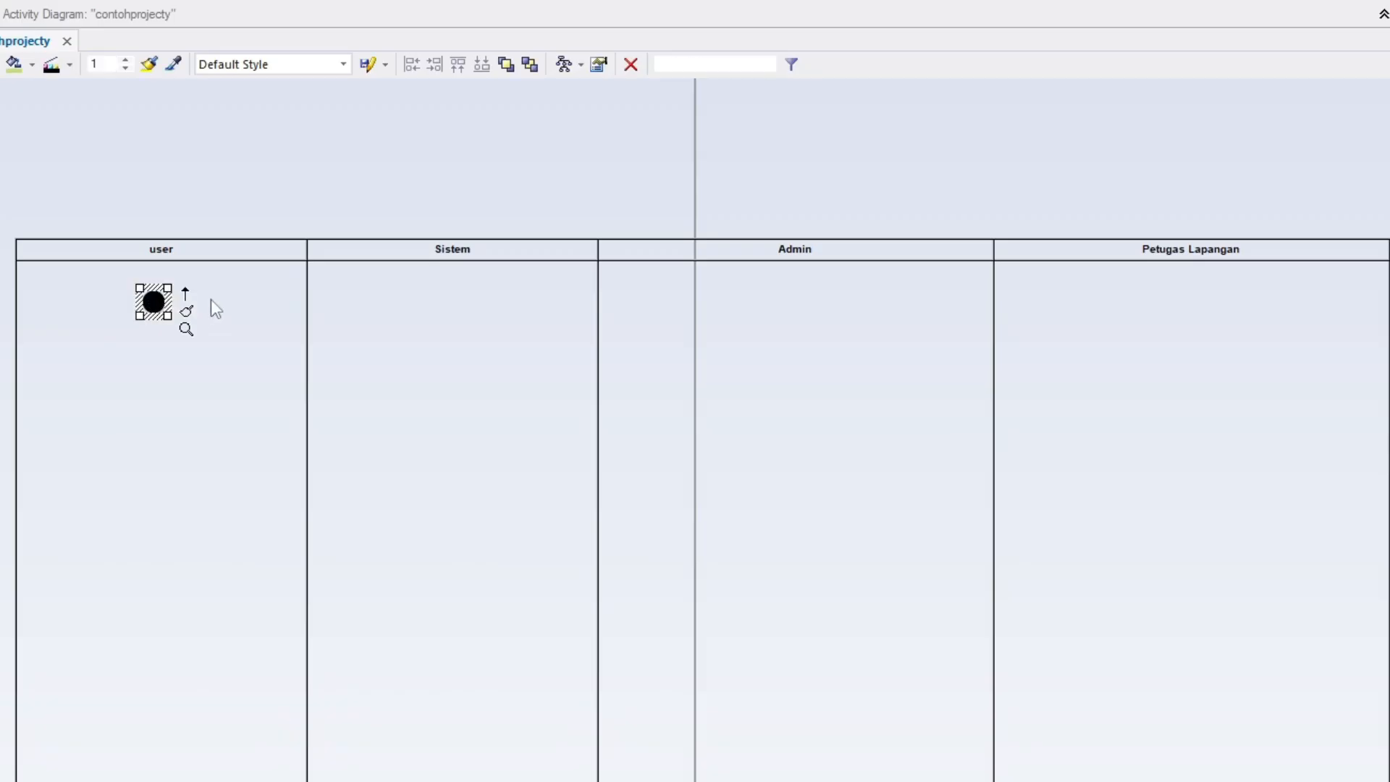
left_click(220, 182)
left_click(155, 304)
left_click(225, 148)
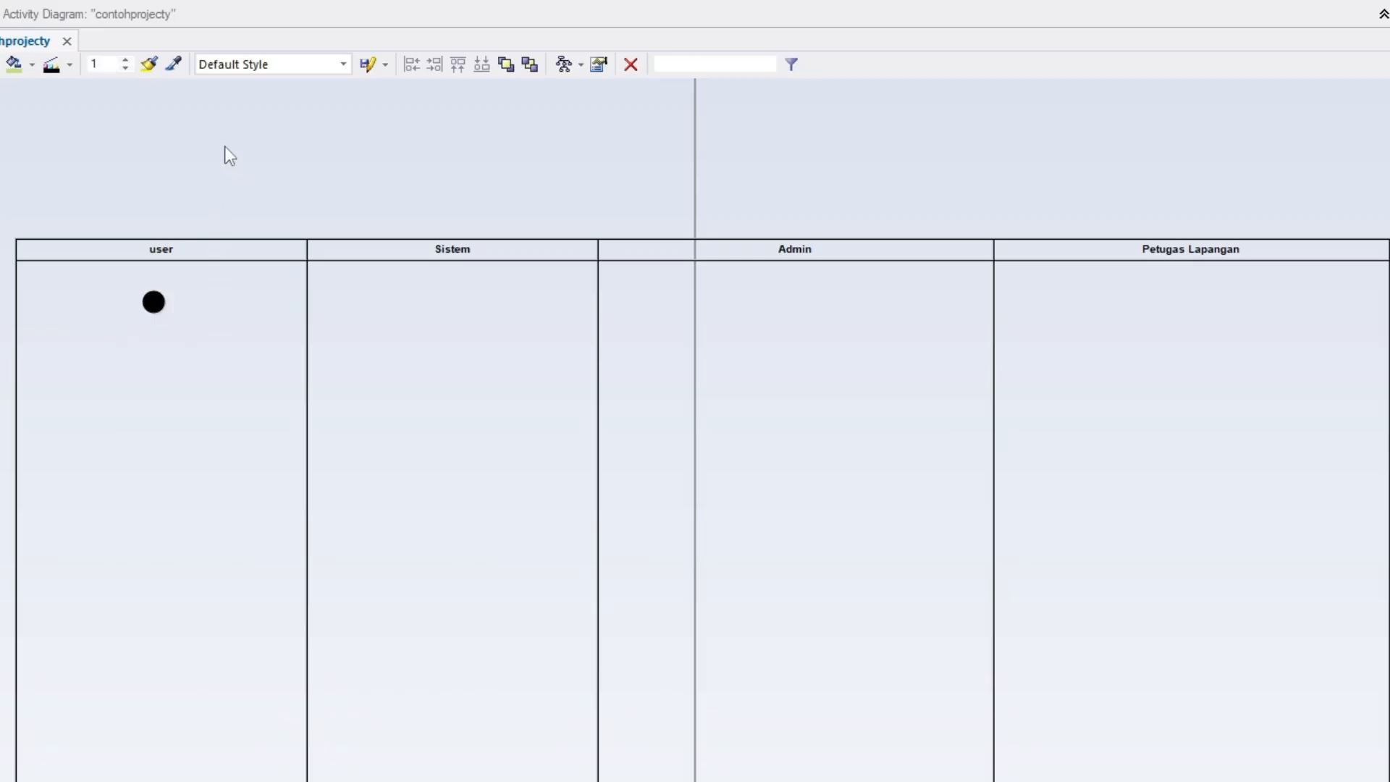
left_click(148, 307)
left_click(216, 195)
Try adding an Activity below the Initial node, linked to it by a Control Flow, and delete the Activity.
left_click(154, 313)
left_click_drag(183, 295, 153, 355)
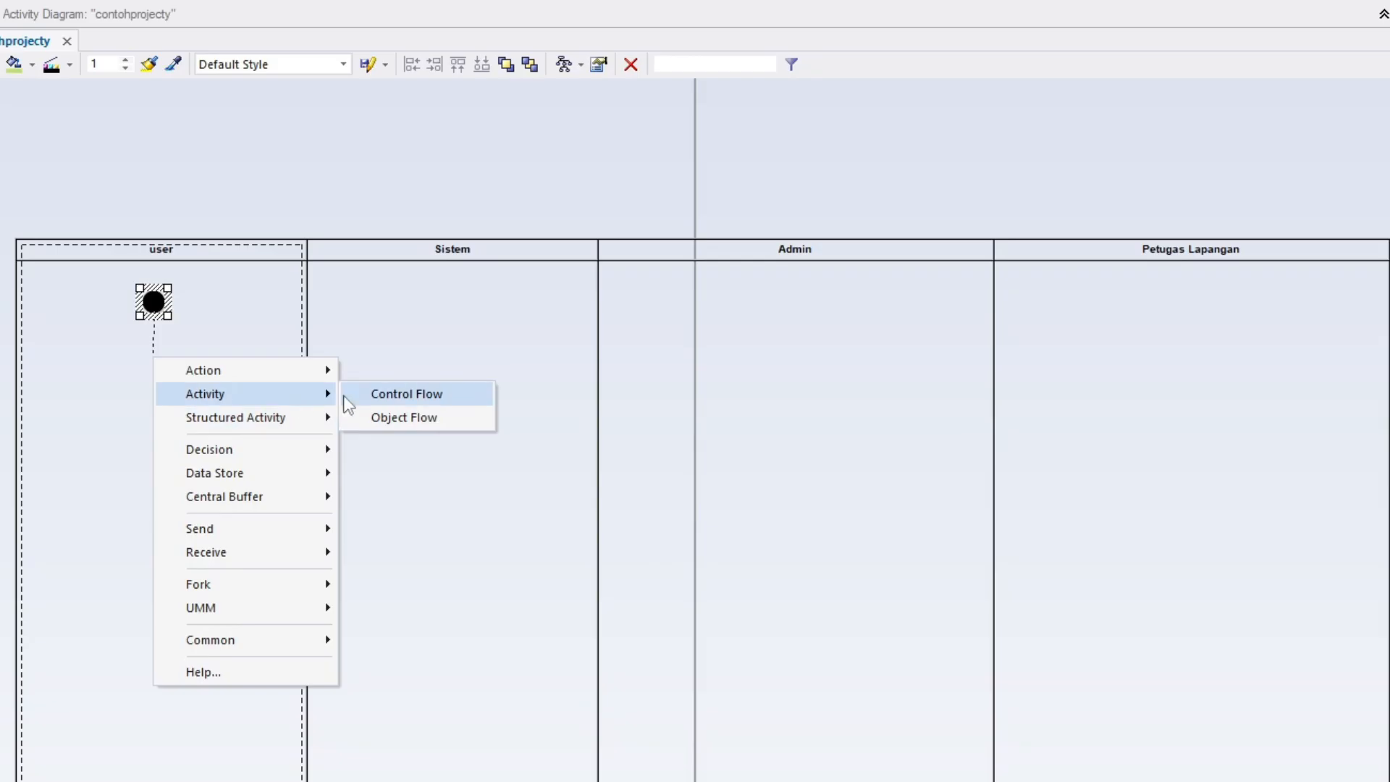
left_click(380, 399)
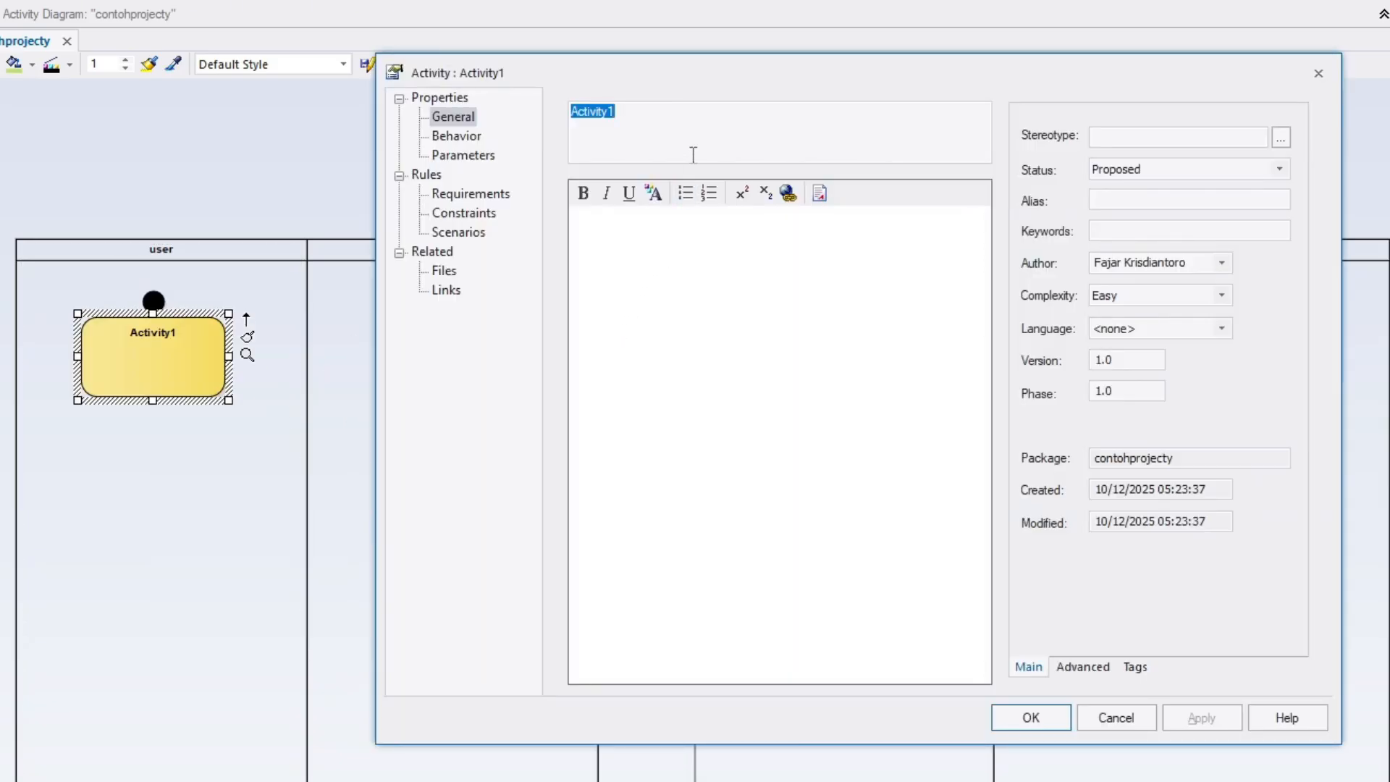
left_click(635, 118)
left_click_drag(636, 120, 570, 122)
left_click(1116, 719)
left_click_drag(171, 351, 189, 391)
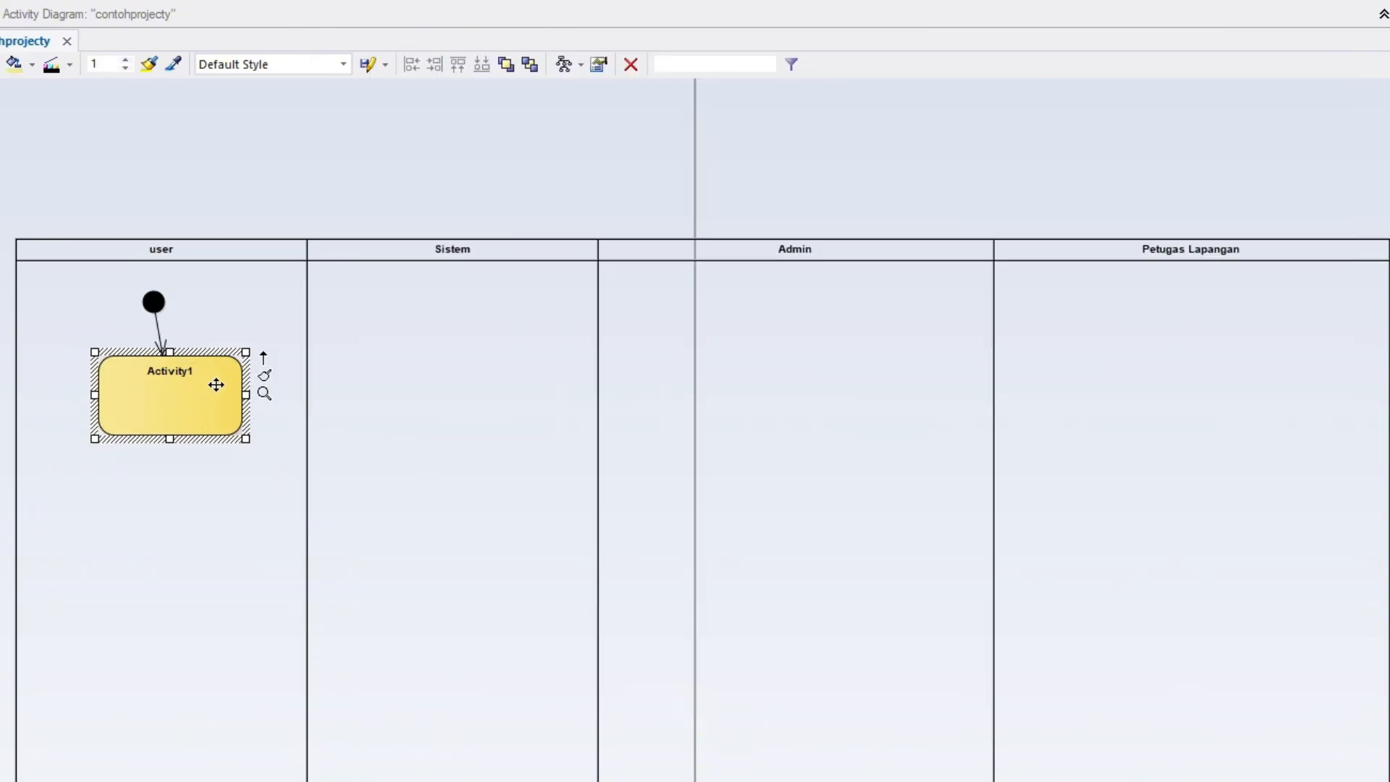
key("Delete")
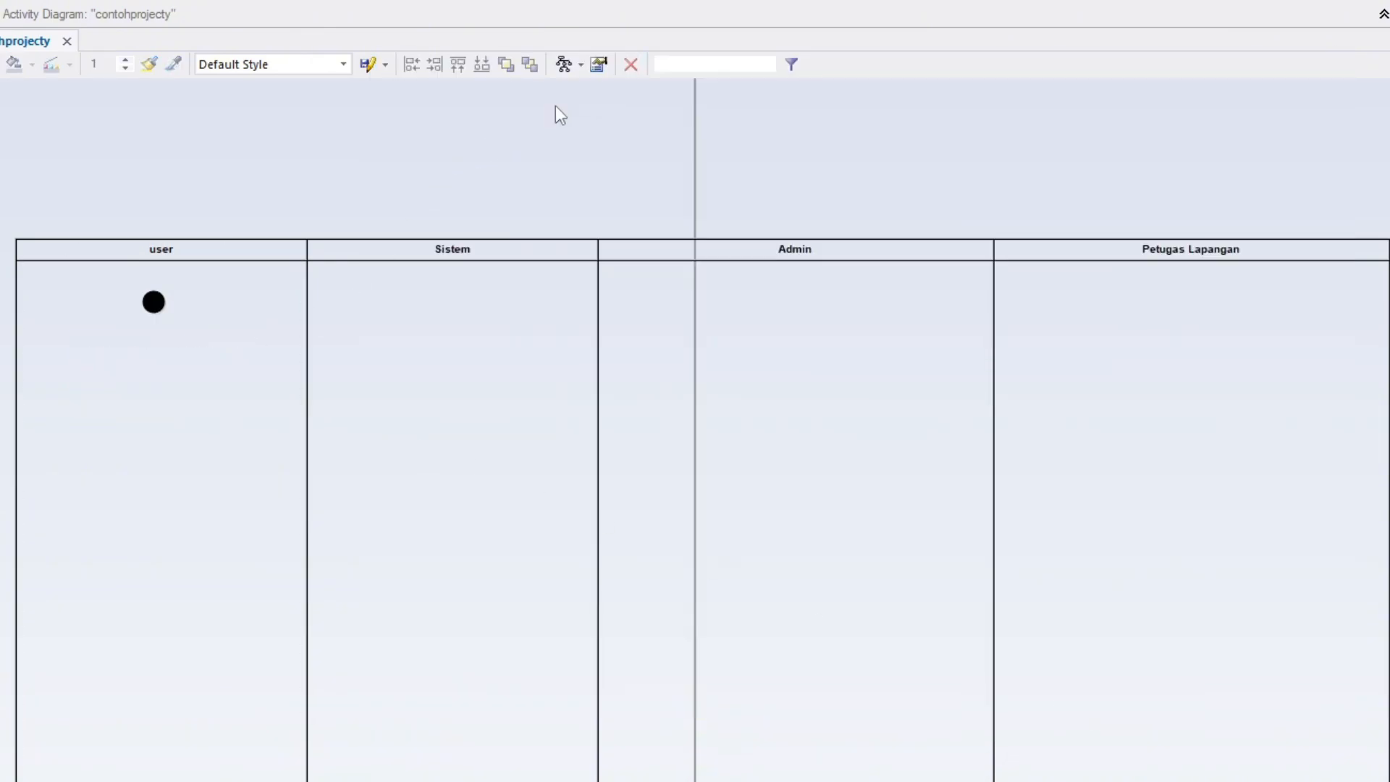
left_click(154, 303)
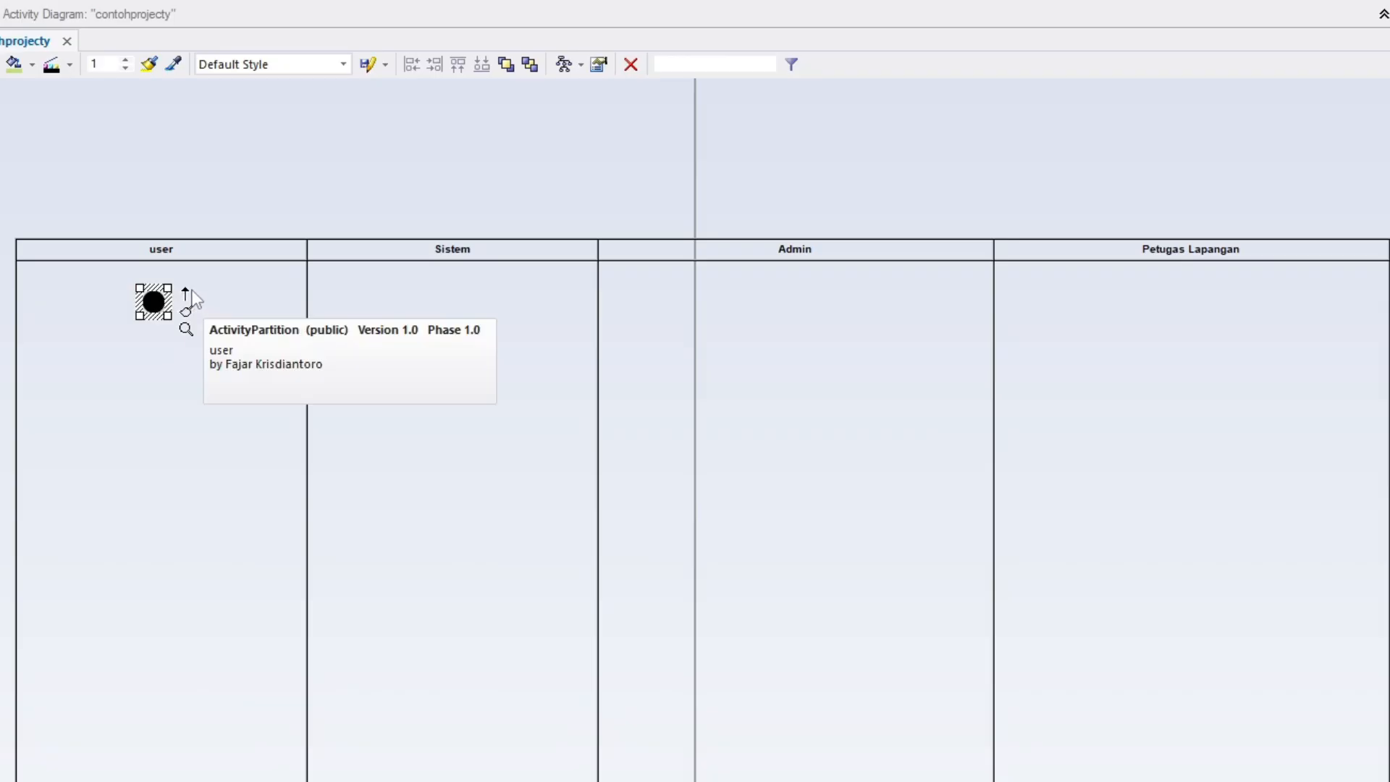
mouse_move(187, 297)
left_mouse_down()
mouse_move(167, 388)
mouse_move(201, 312)
left_mouse_up()
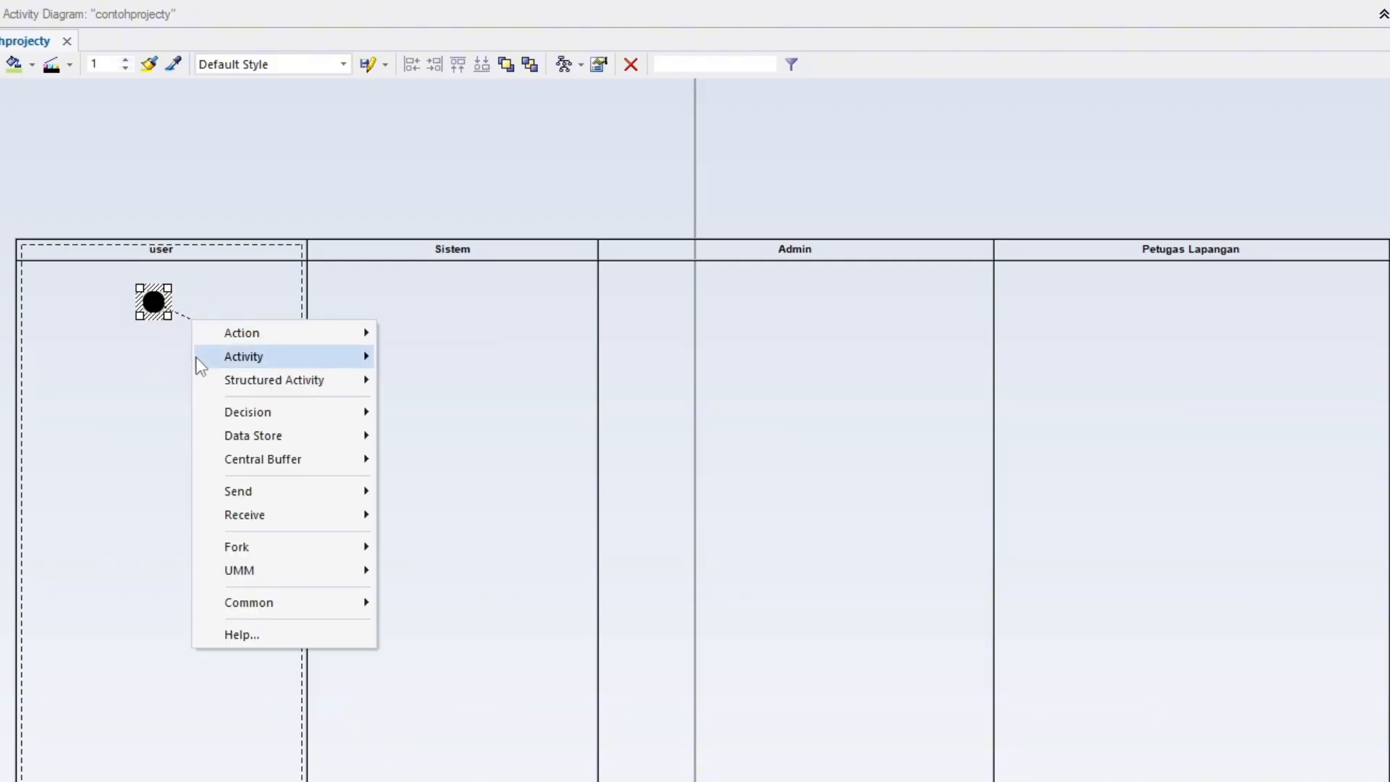
left_click(193, 310)
Add an Activity below the Initial node, linked from it by a Control Flow, and name it "regitrasi".
left_click(162, 301)
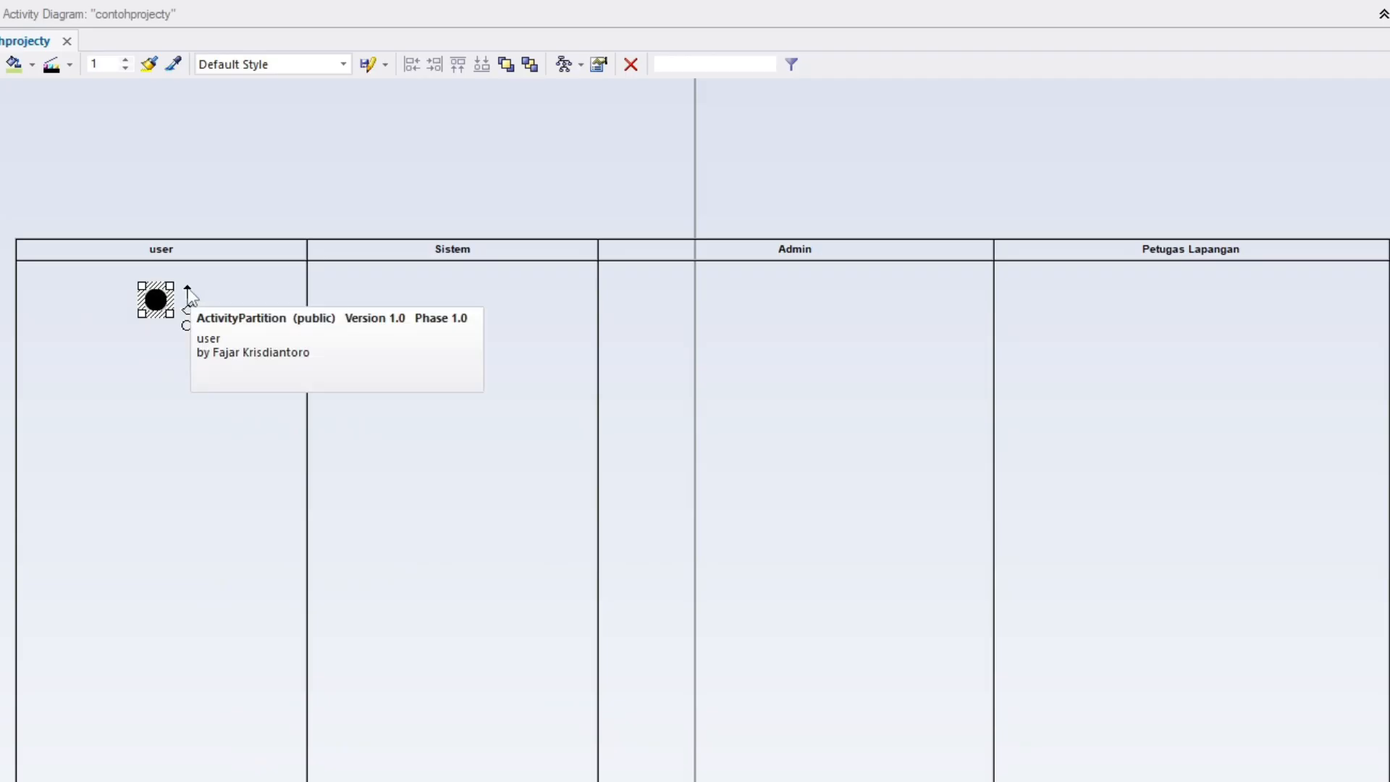
left_click_drag(189, 294, 158, 366)
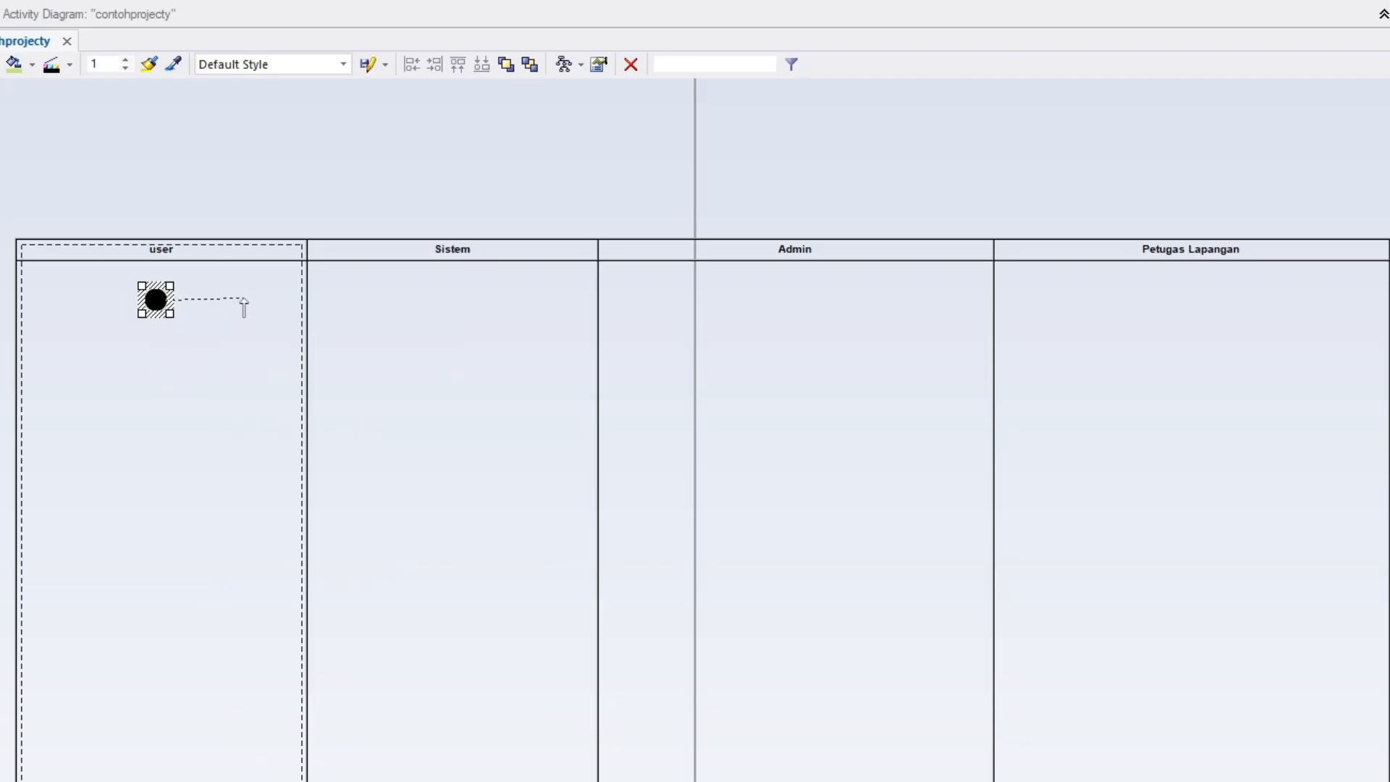
left_click_drag(244, 301, 158, 362)
mouse_move(241, 406)
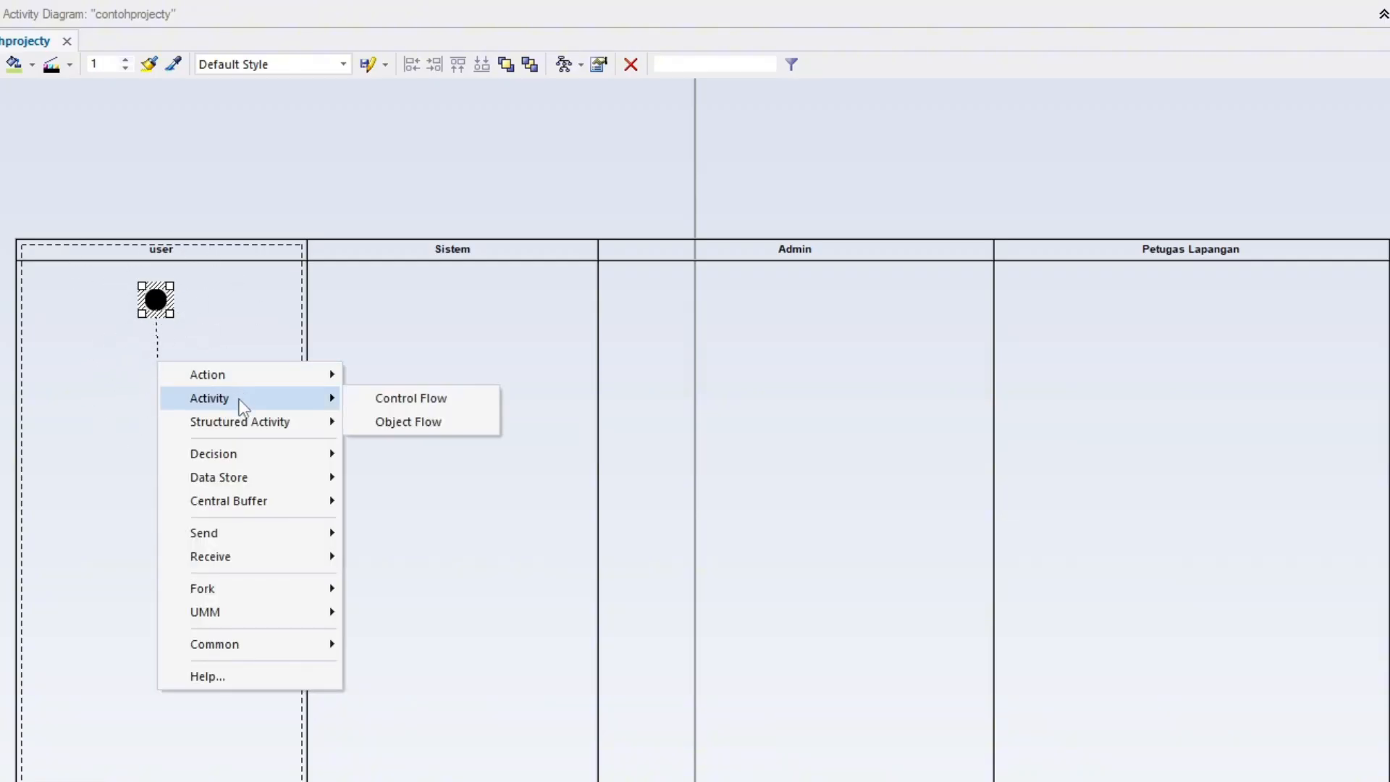
left_click(381, 397)
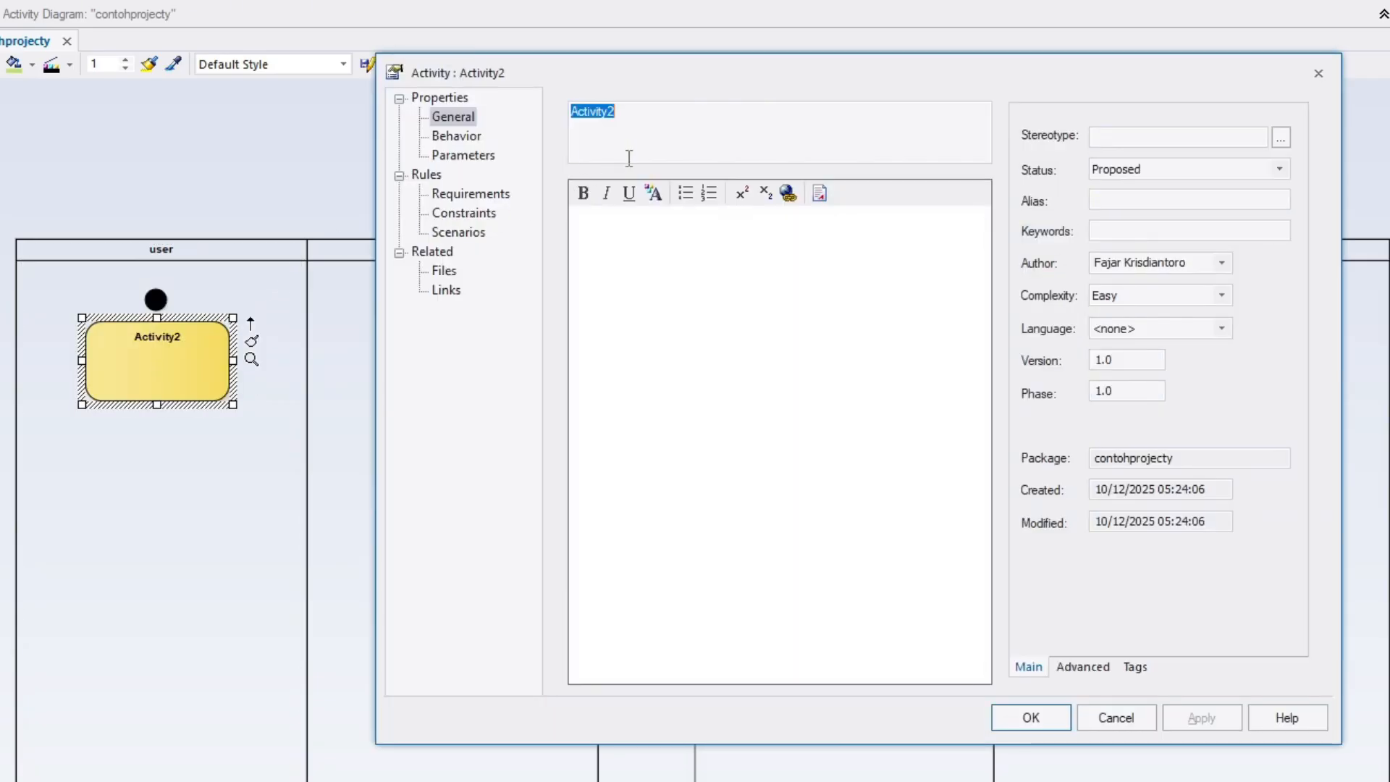
left_click_drag(670, 131, 573, 132)
type("r3e")
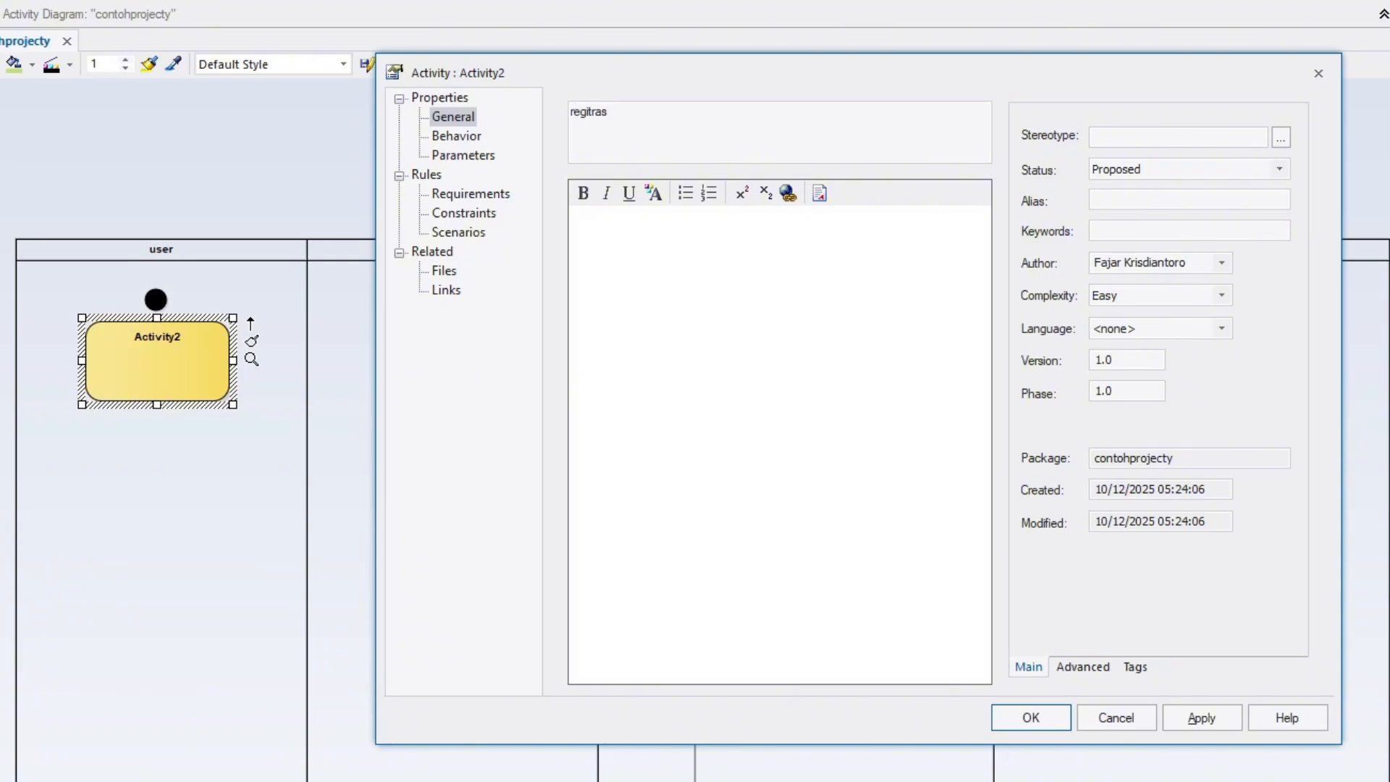
left_click(1220, 722)
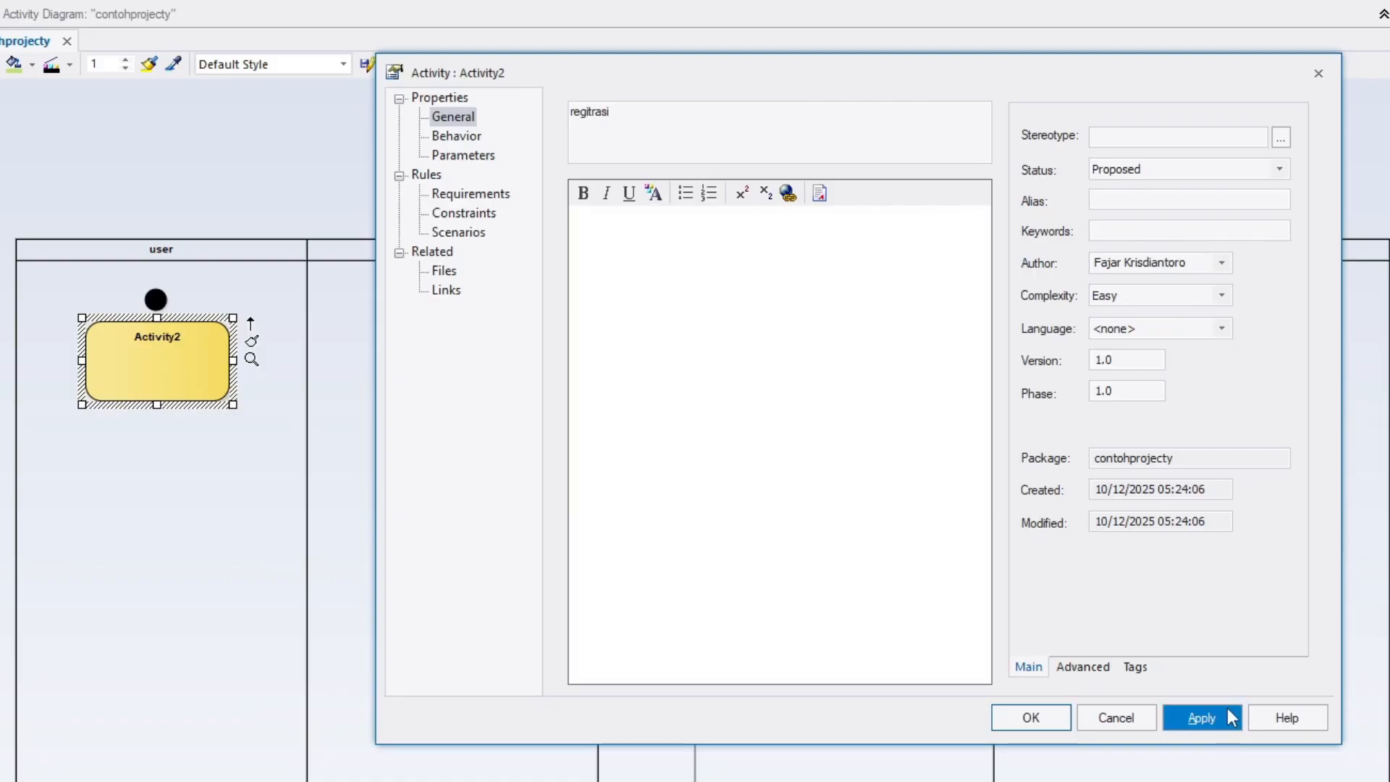
left_click(1062, 724)
left_click(1061, 732)
Move the regitrasi activity down to expose its incoming arrow and reduce its height to about half.
left_click(176, 354)
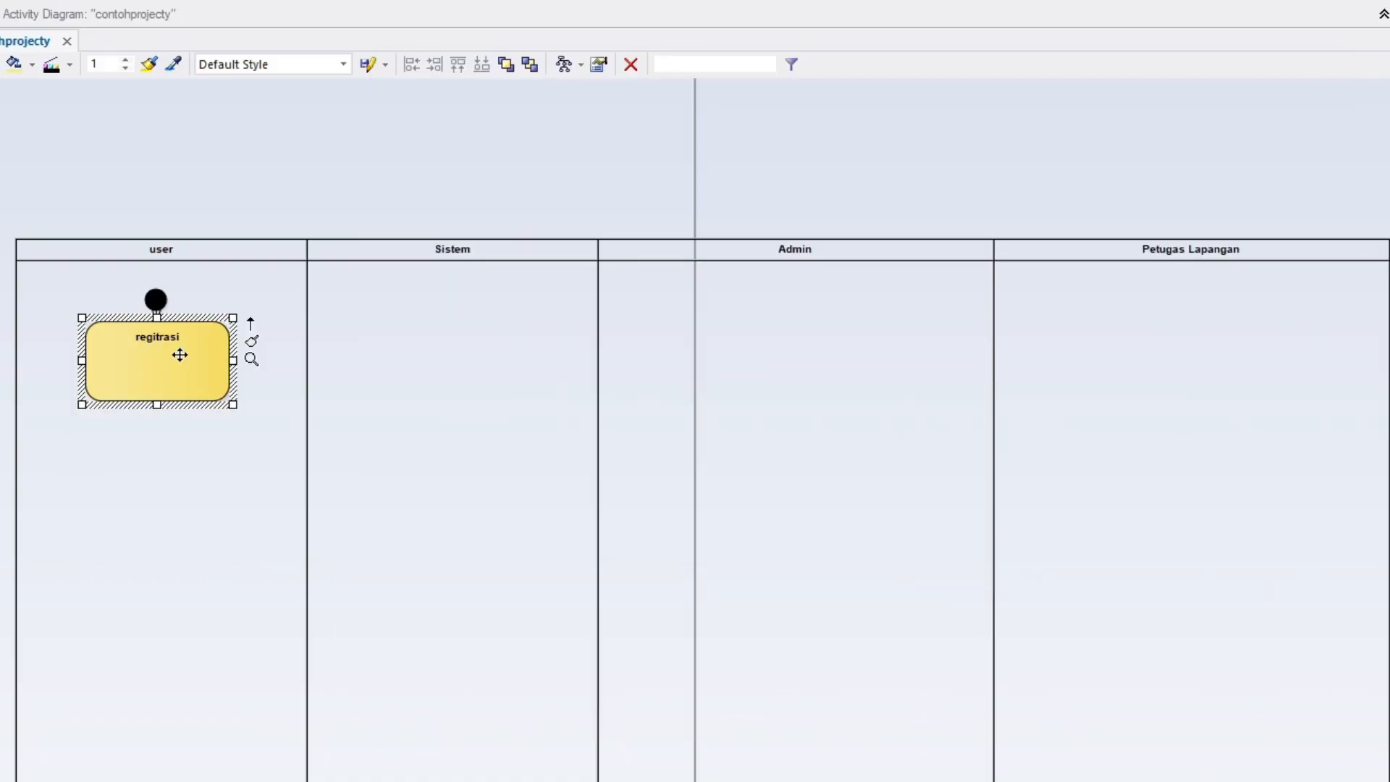
left_click_drag(177, 354, 177, 411)
left_click(332, 391)
left_click(132, 434)
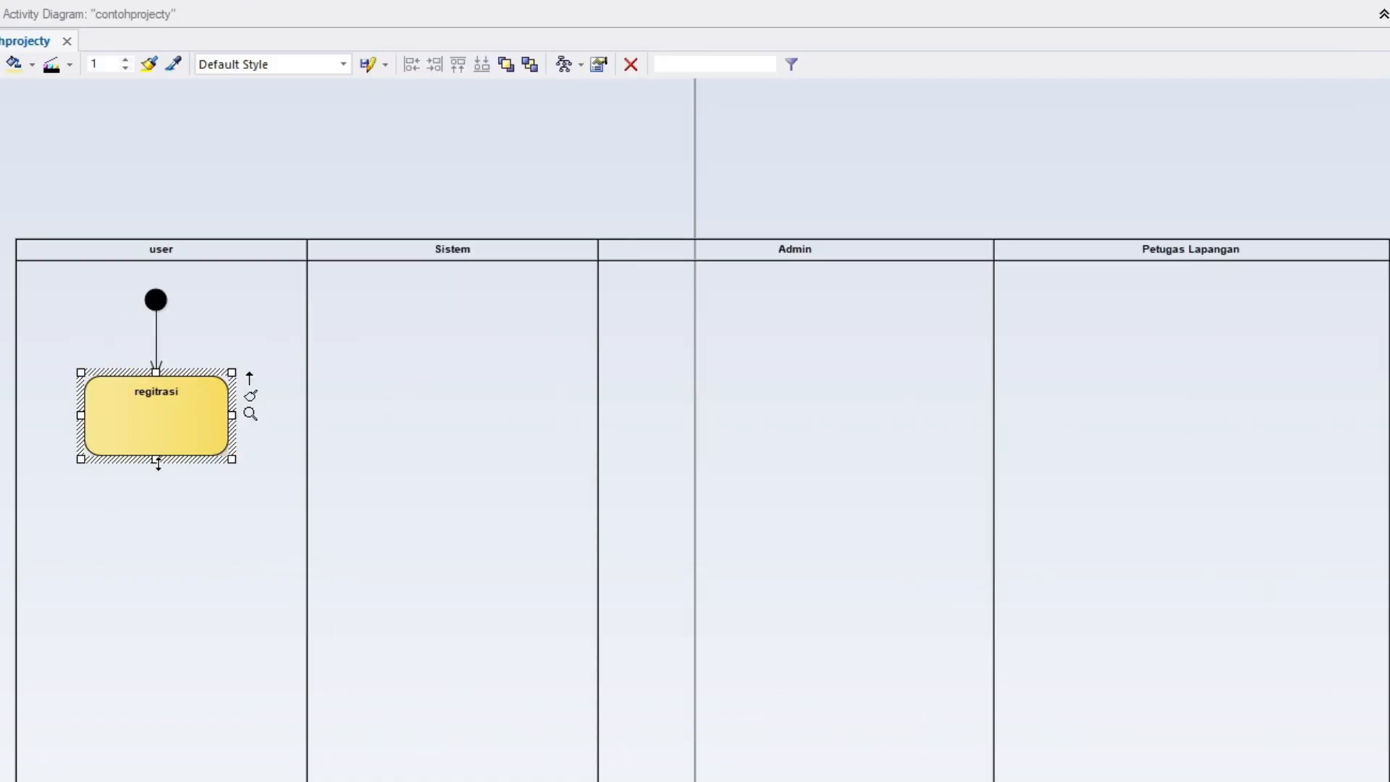
left_click_drag(157, 461, 158, 420)
left_click(339, 412)
left_click(148, 408)
left_click(415, 431)
left_click(194, 391)
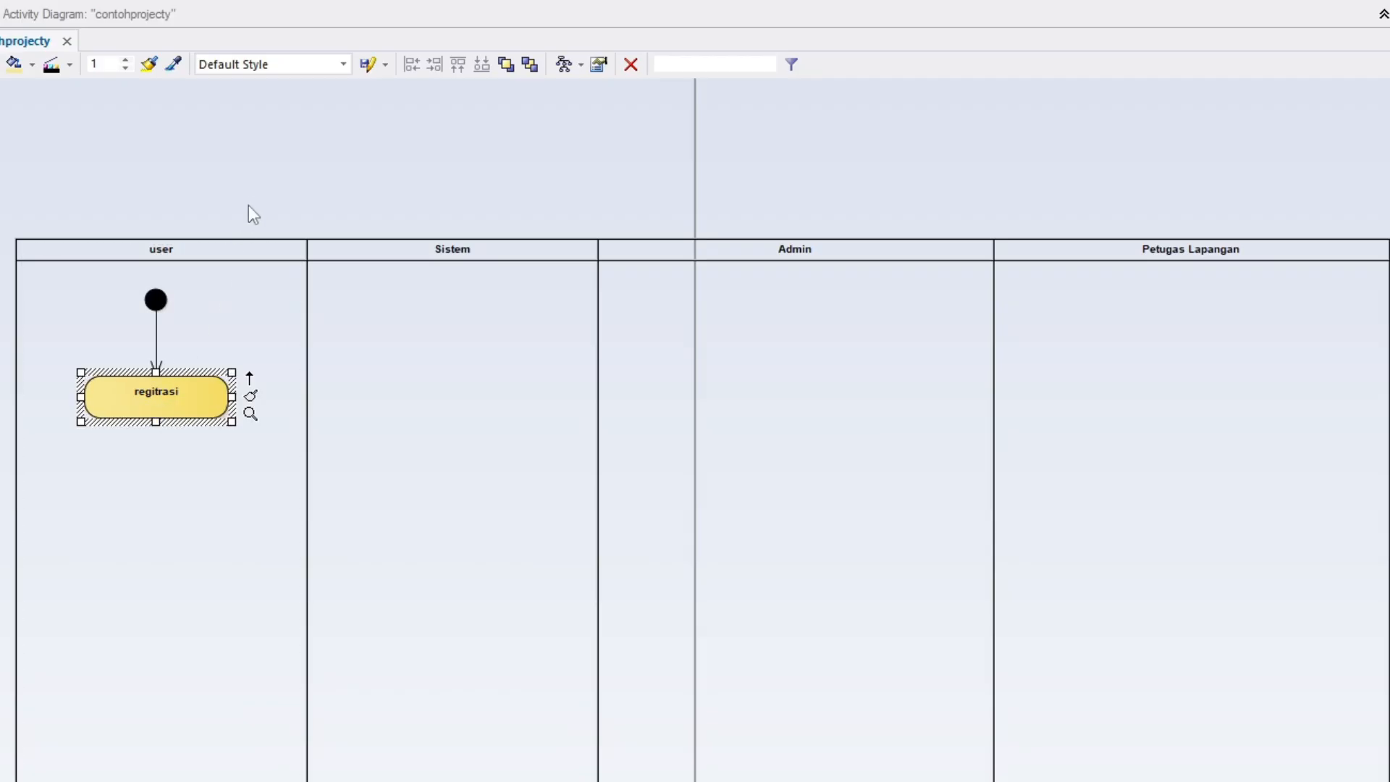
left_click(253, 206)
left_click(183, 391)
left_click(152, 507)
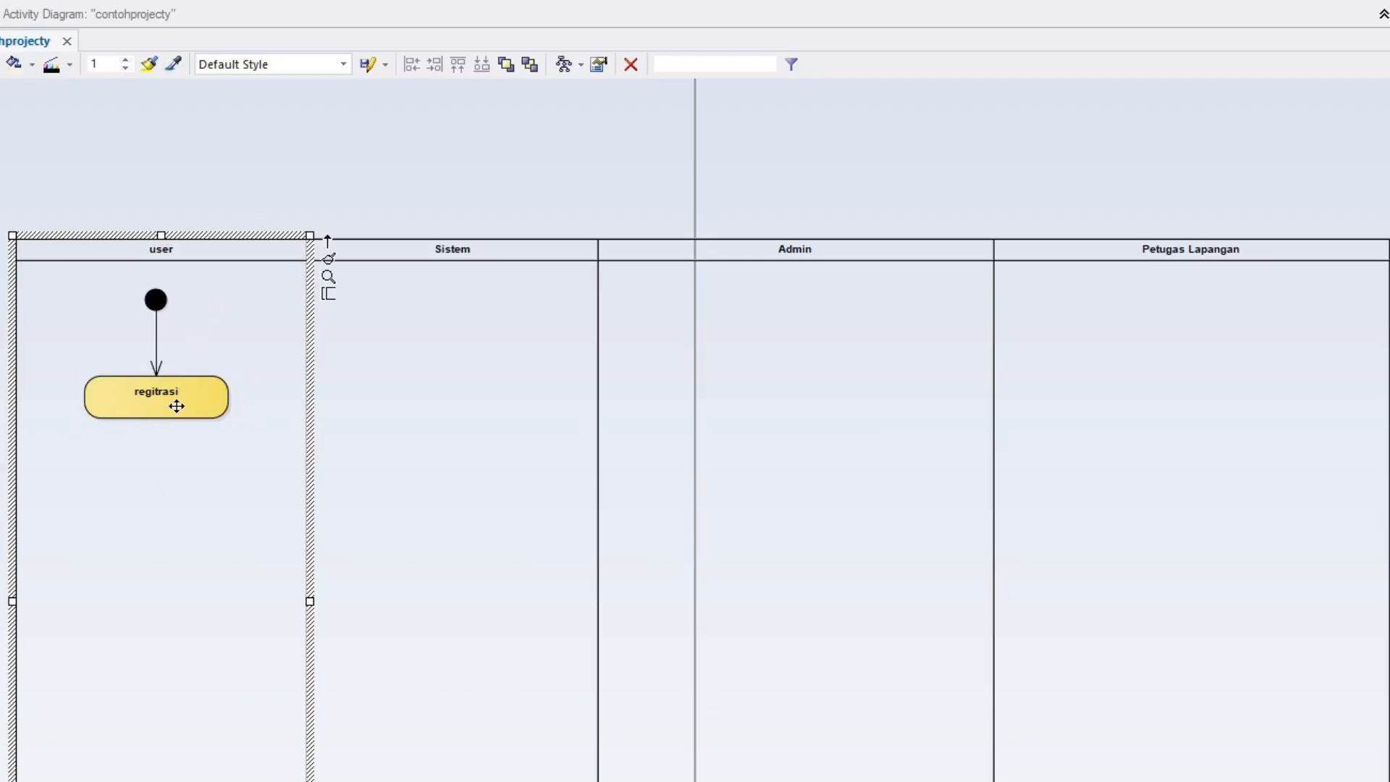
left_click(177, 404)
left_click(242, 183)
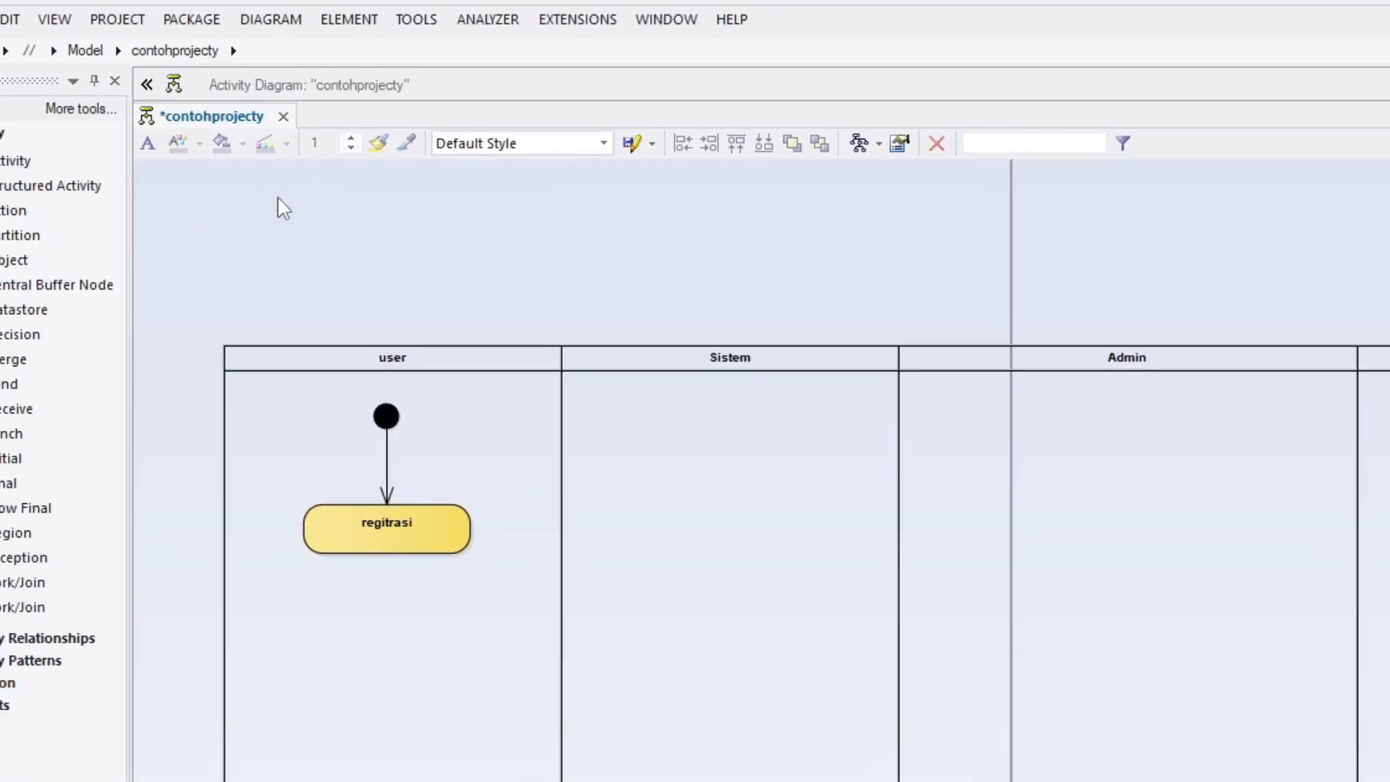
Add an Activity with the default name in the user partition and position it directly below regitrasi.
left_click(92, 202)
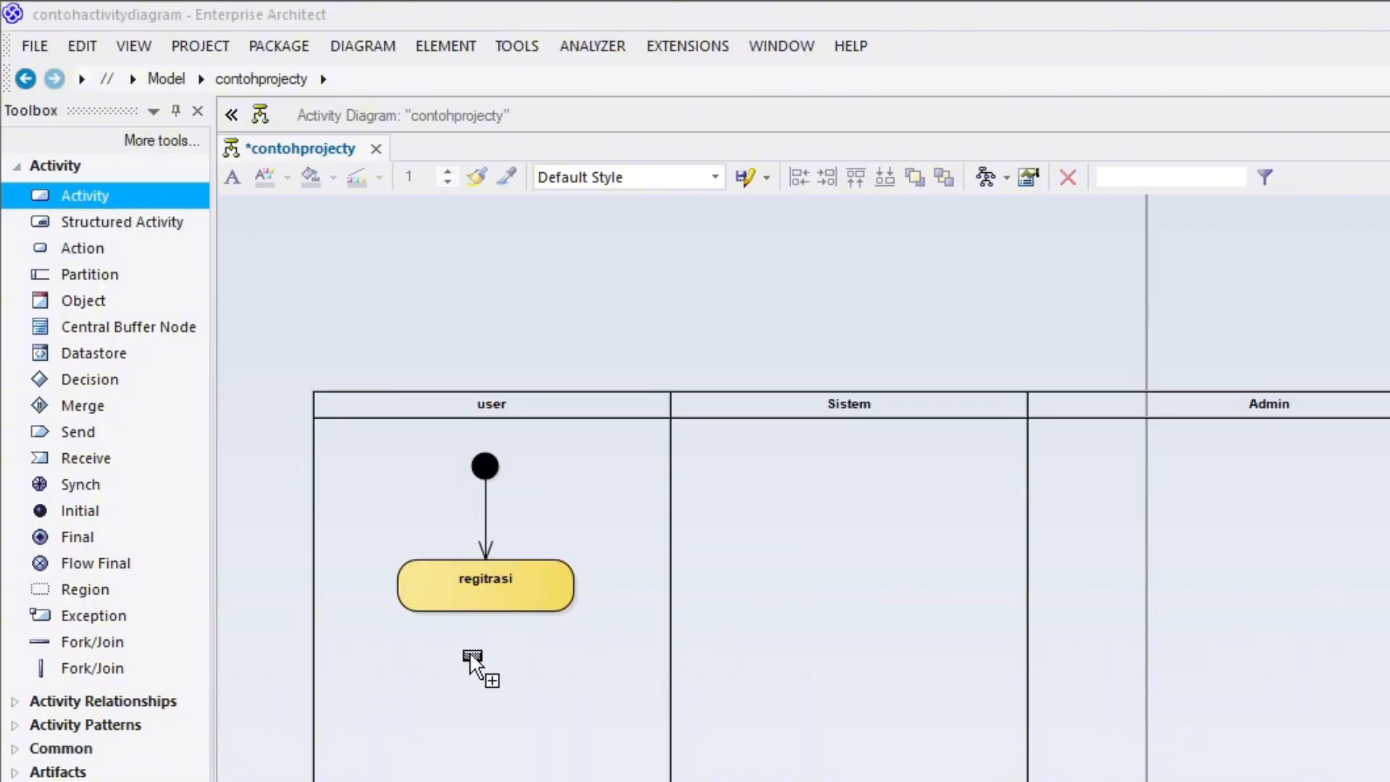
left_click(485, 693)
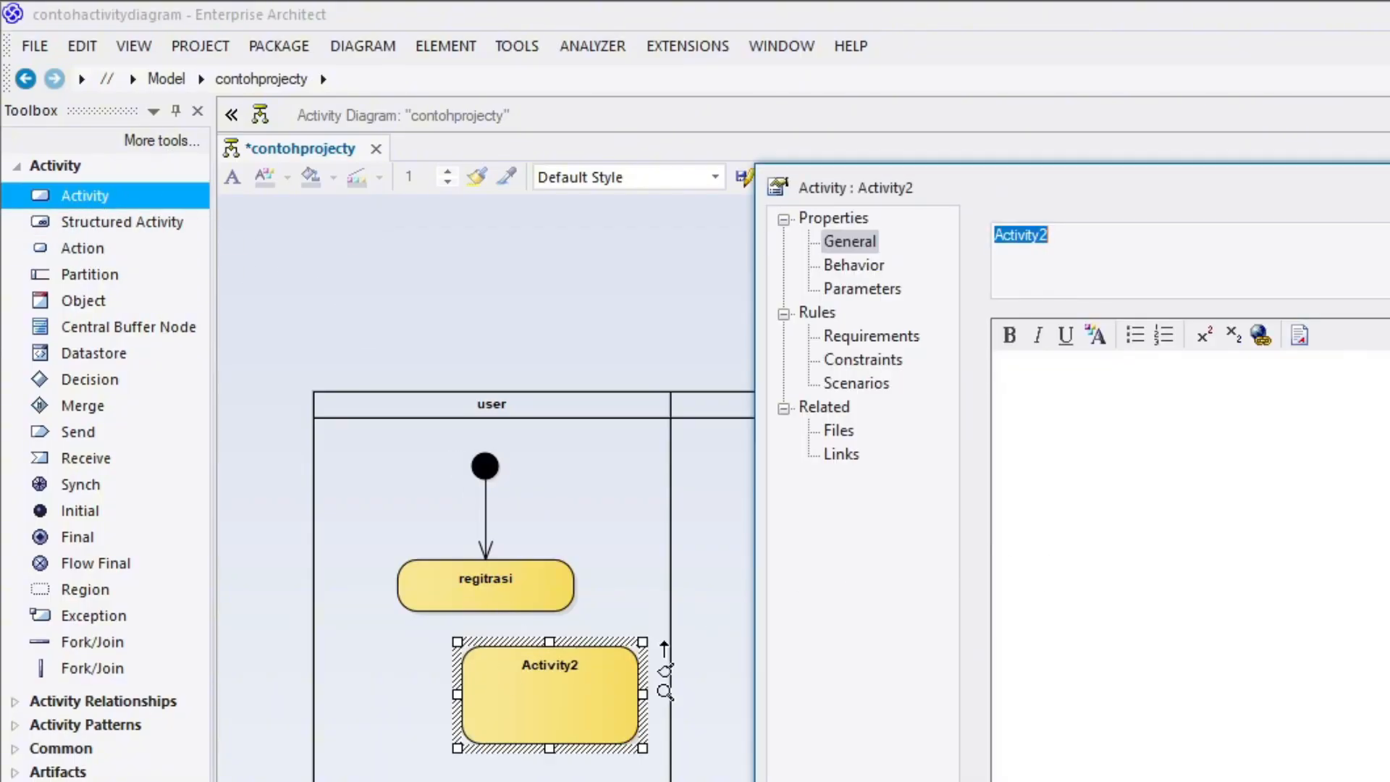
key("Return")
left_click(1111, 347)
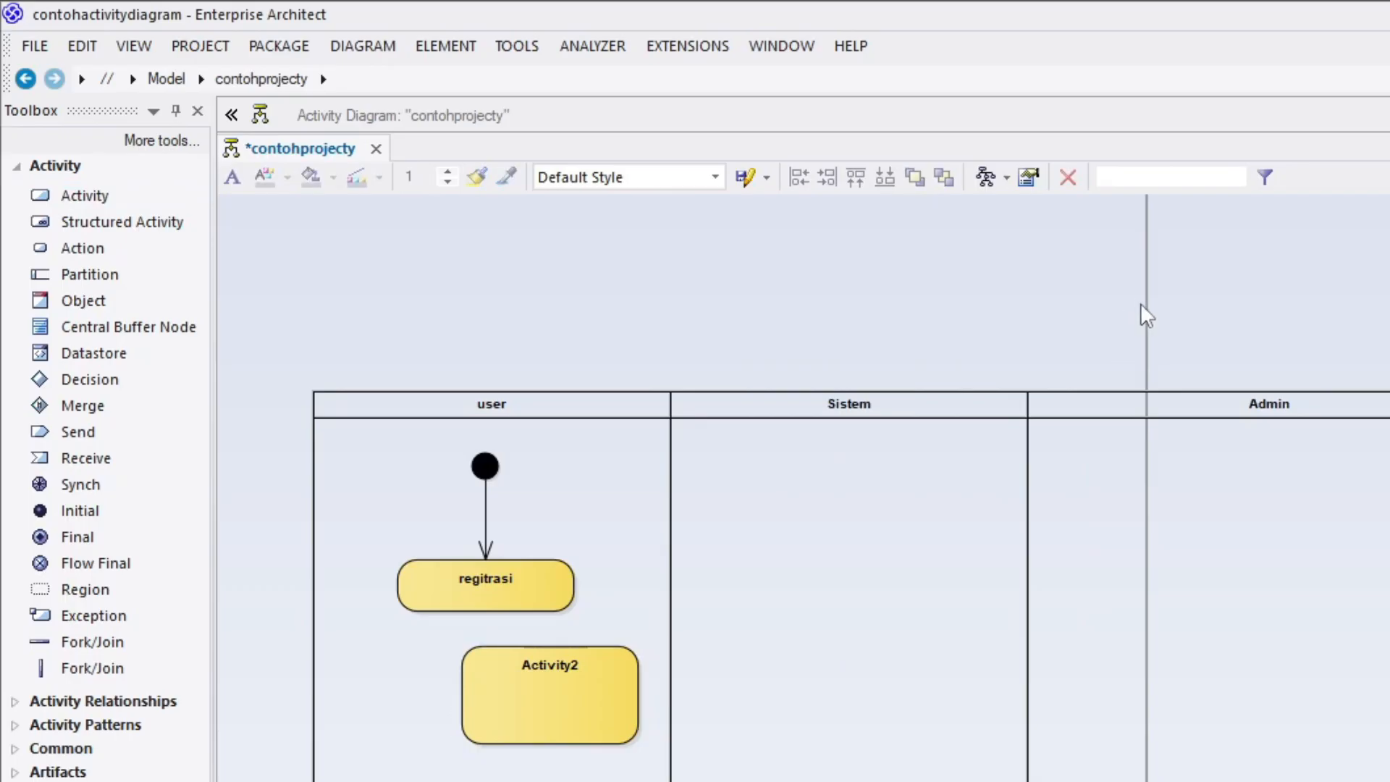
left_click_drag(586, 711, 527, 724)
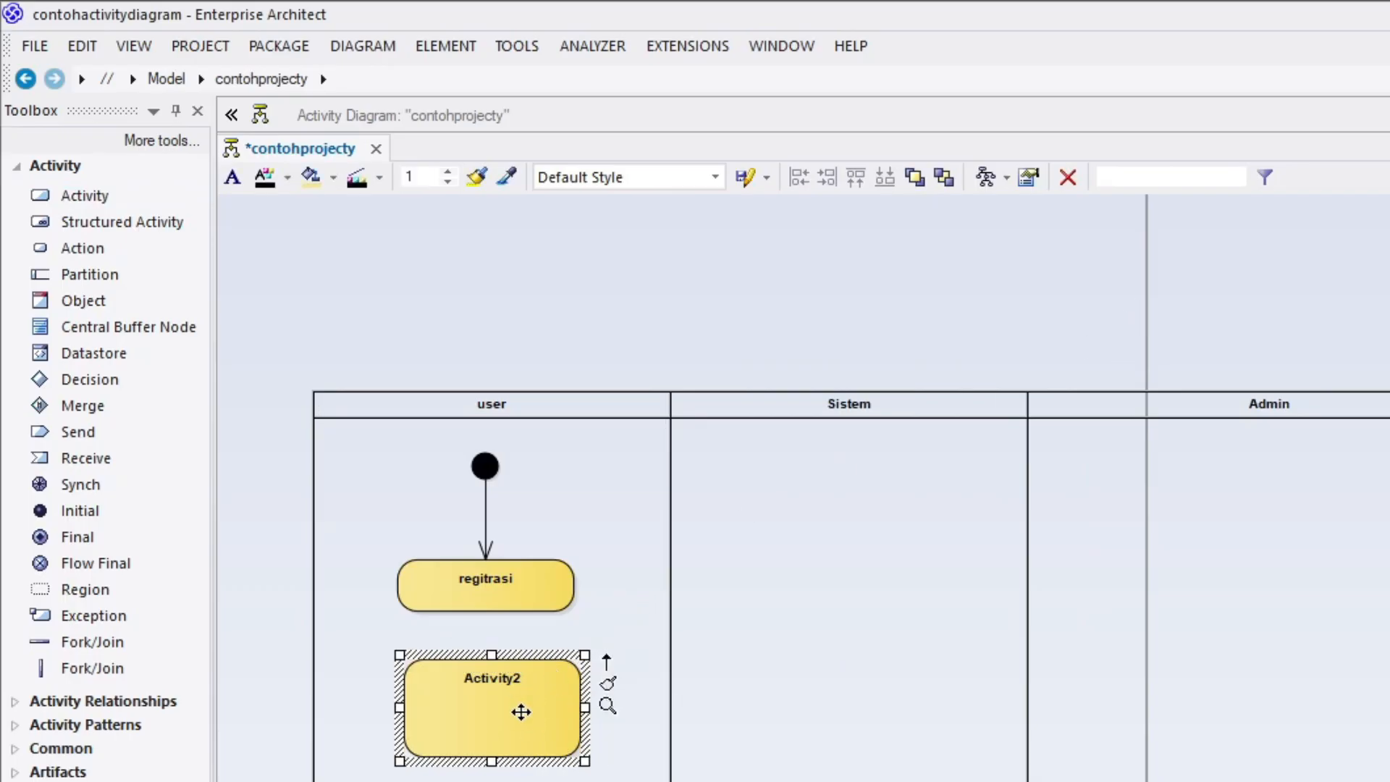
left_click(696, 286)
Add an Activity with the default name in the Sistem partition, roughly level with Activity2.
left_click(65, 199)
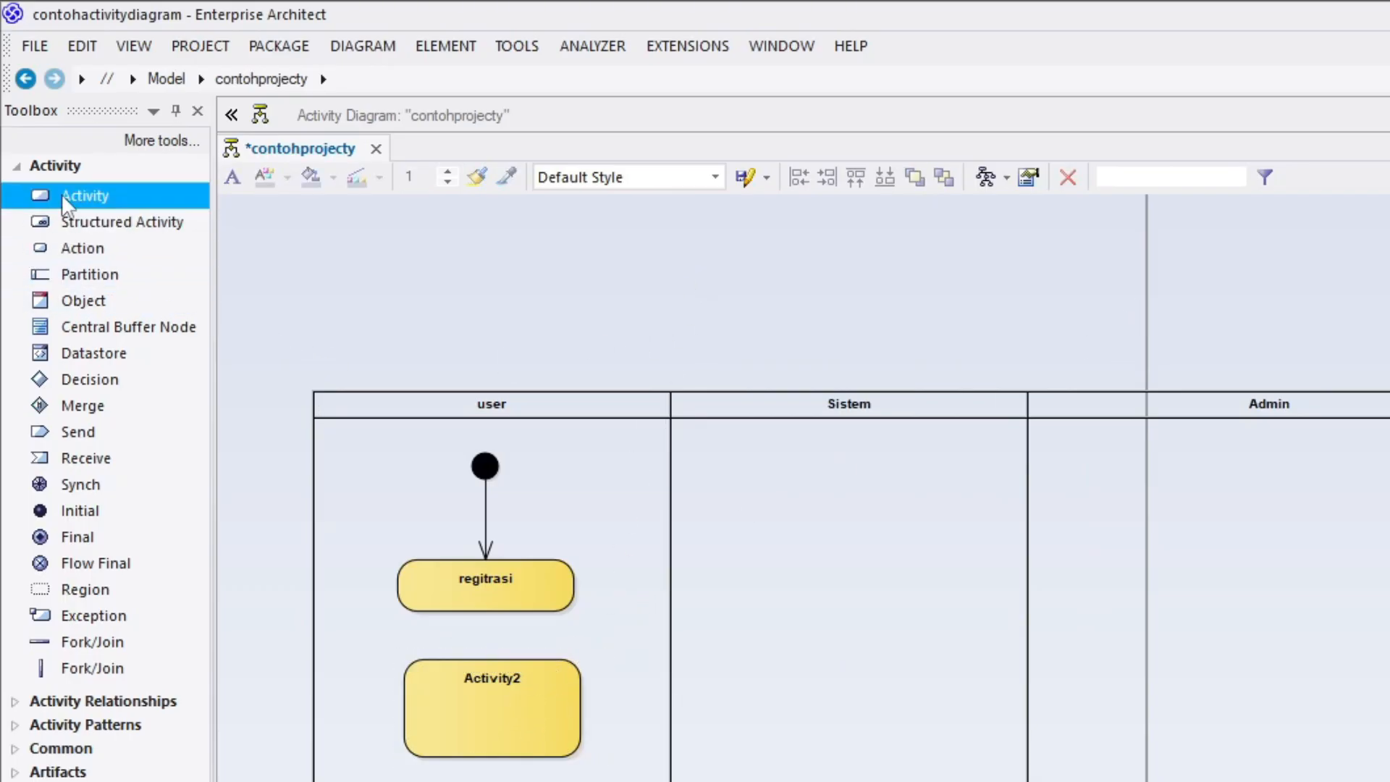
left_click(851, 615)
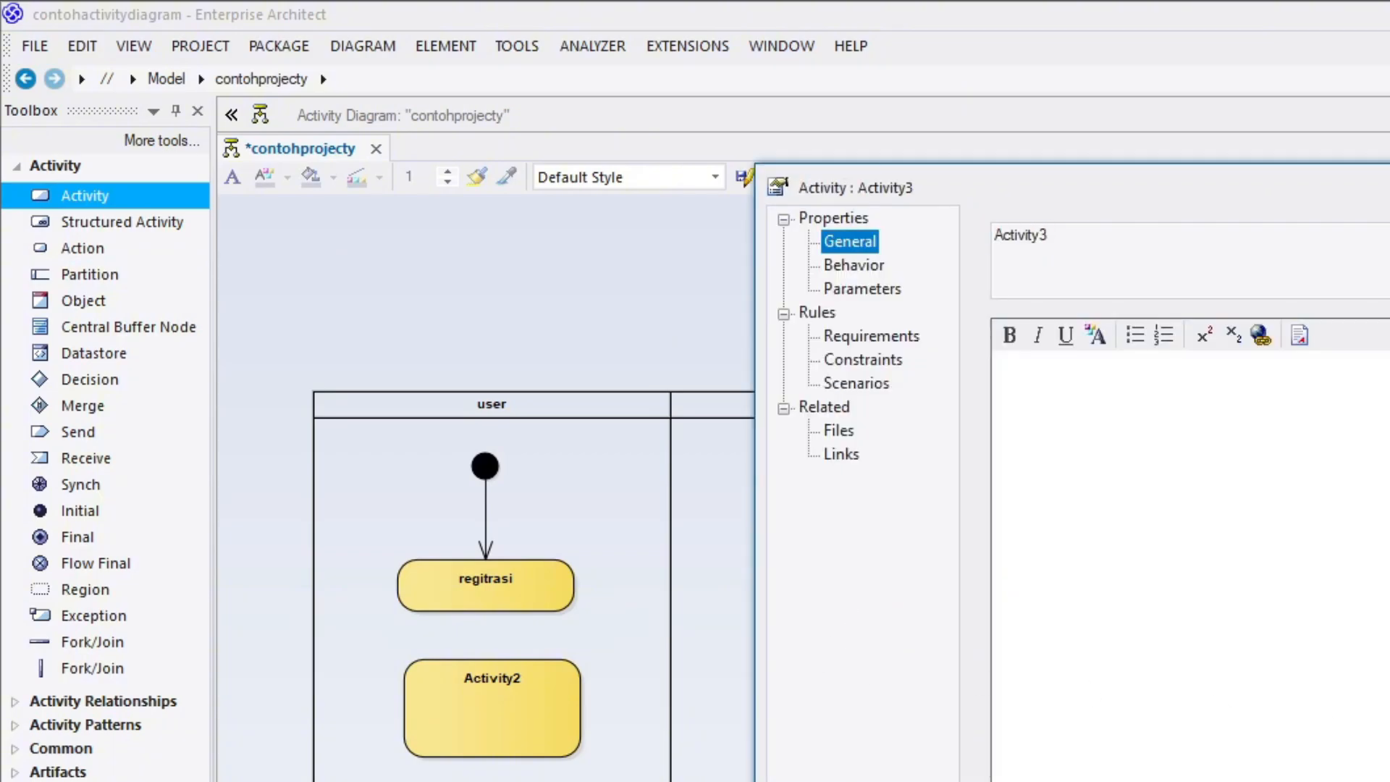
key("Return")
left_click_drag(967, 667, 936, 685)
left_click(985, 350)
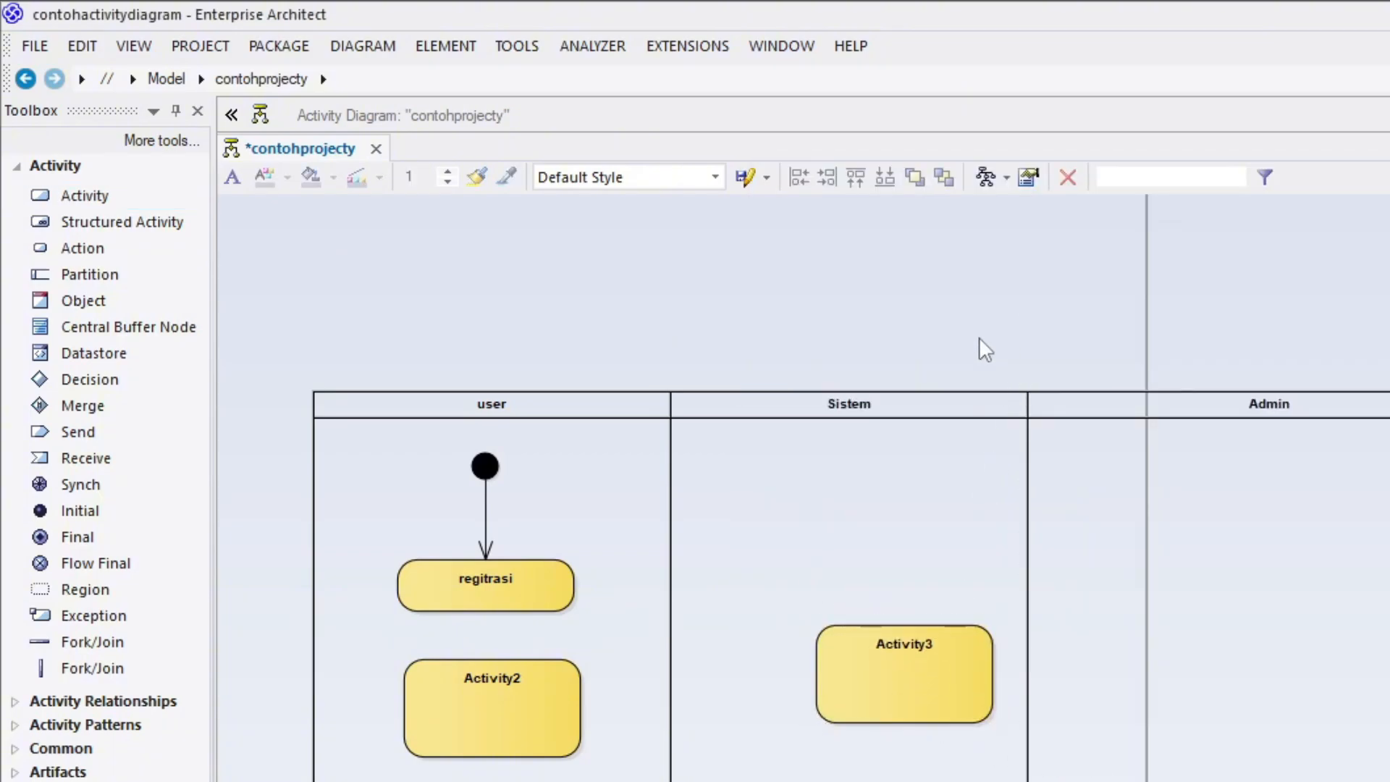
Add an Activity with the default name in the Admin partition, roughly level with the other new activities.
left_click(72, 196)
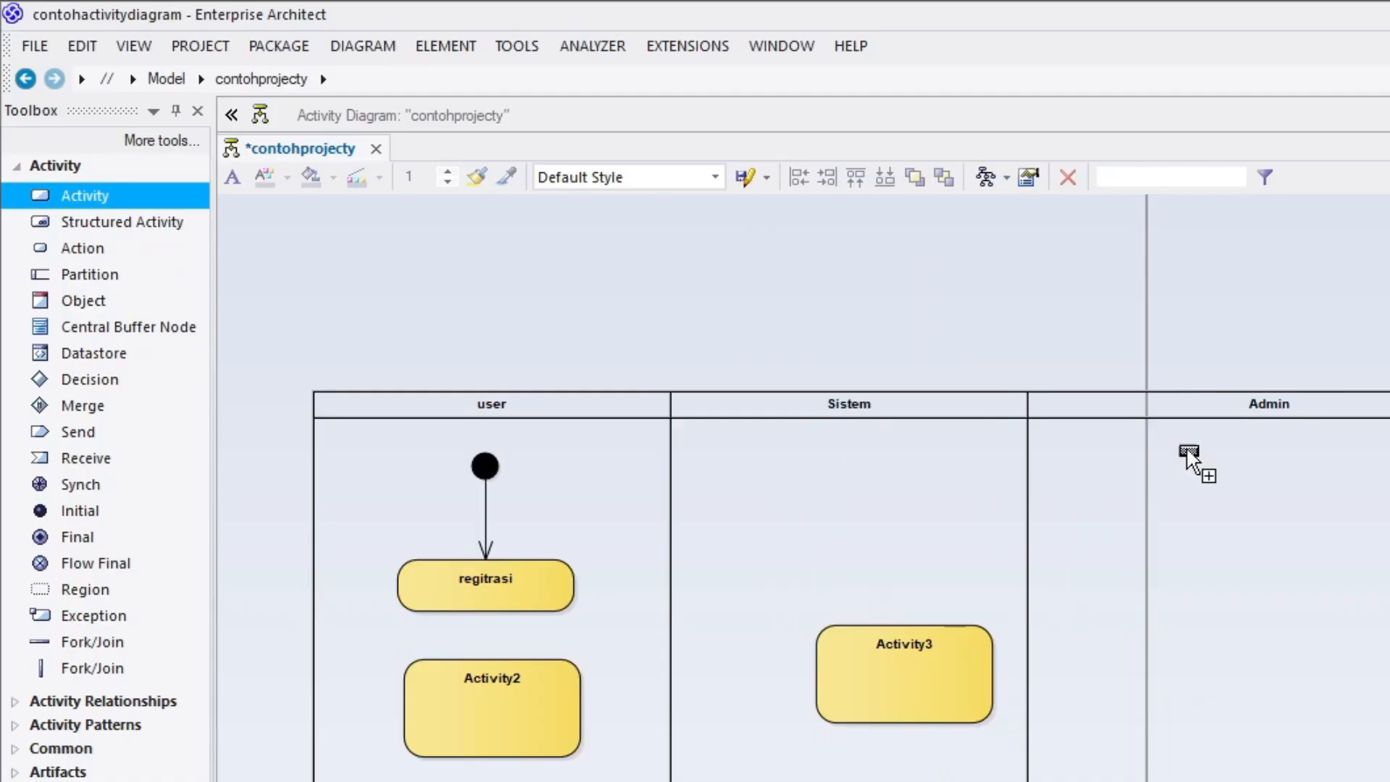
left_click(1203, 652)
key("Return")
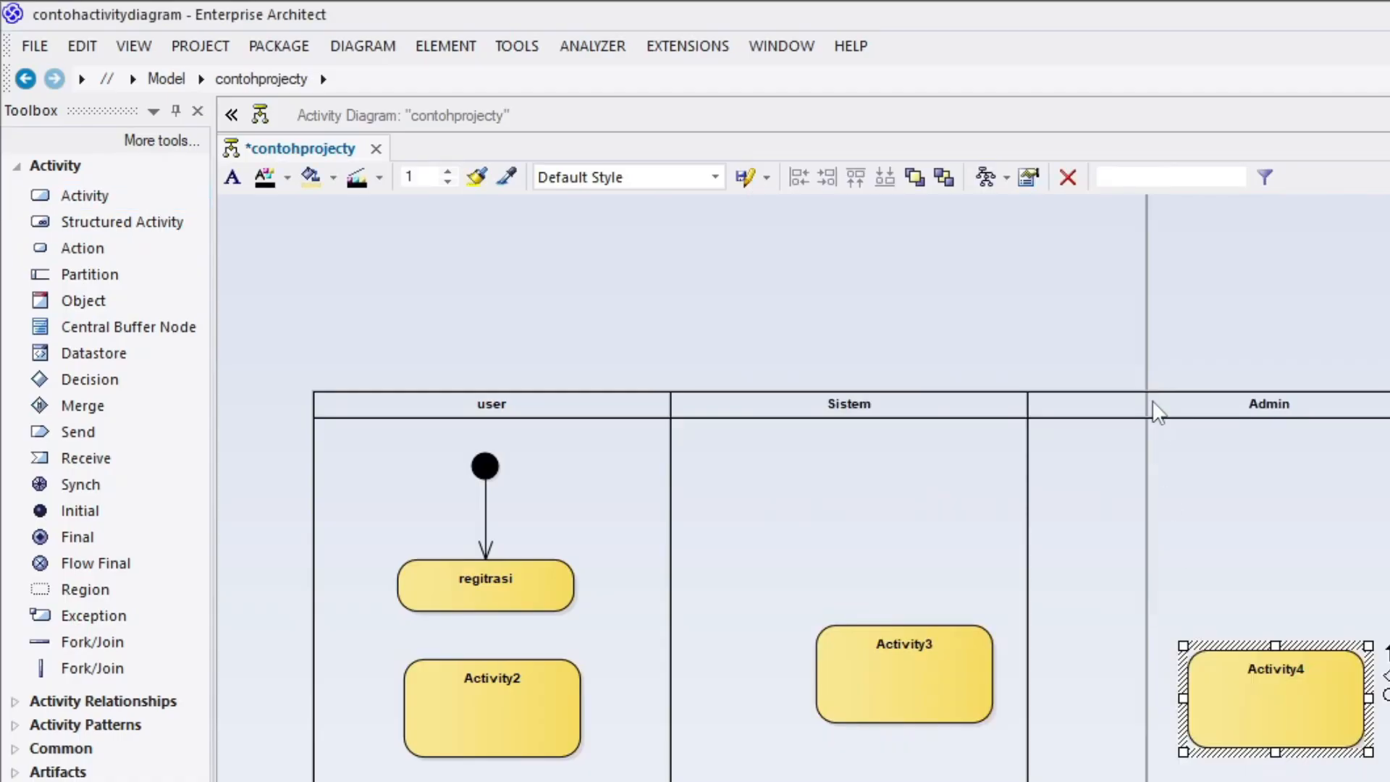
left_click(1263, 343)
Move Activity3 out of the Sistem partition.
left_click_drag(879, 696, 848, 747)
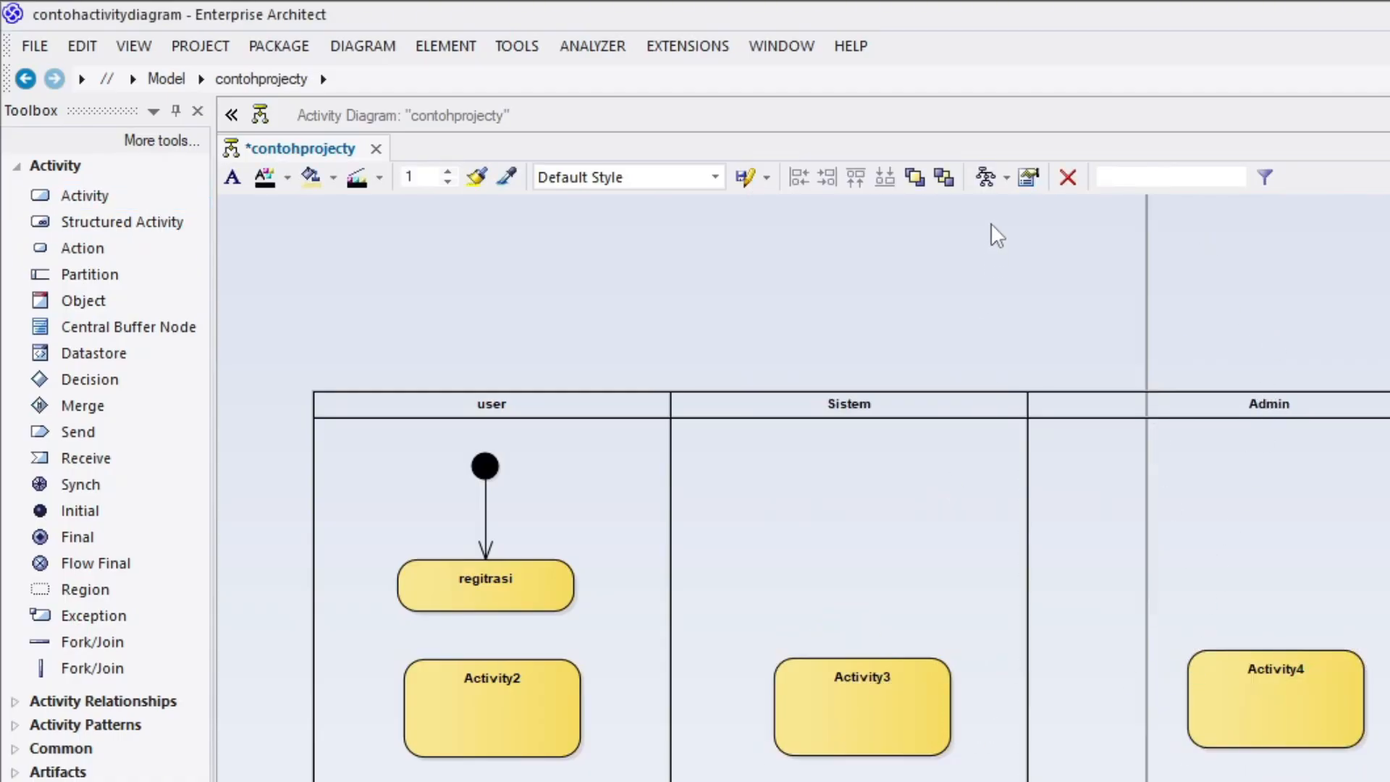
left_click_drag(861, 662, 1386, 551)
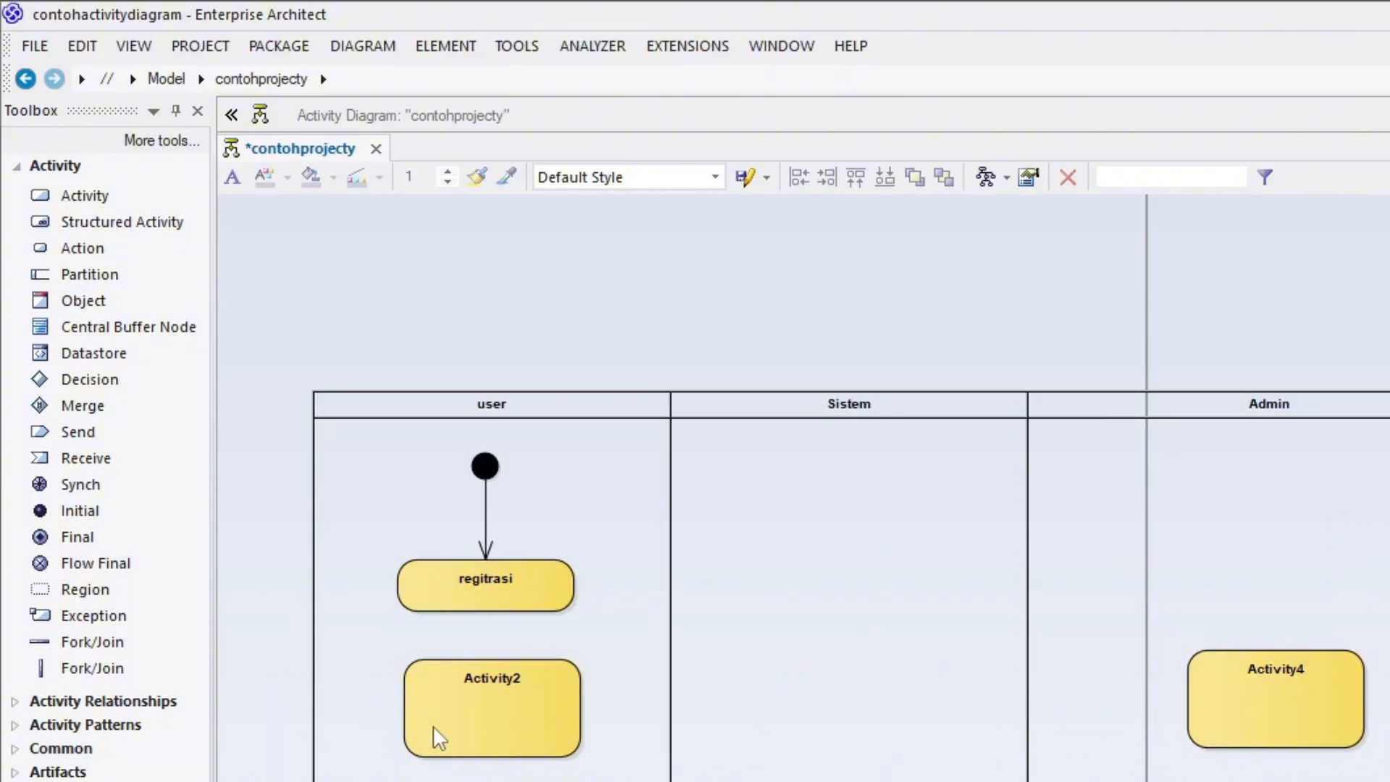